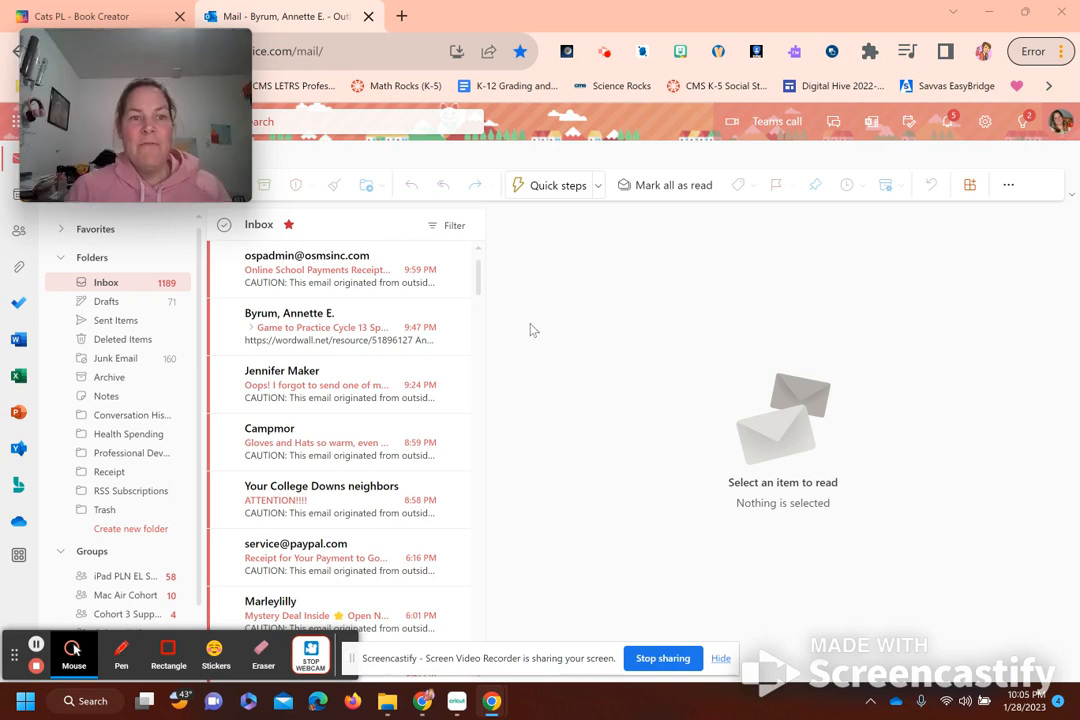
Close the Cats PL book tab and open the RapidIdentity Applications page in a new browser tab.
left_click(180, 16)
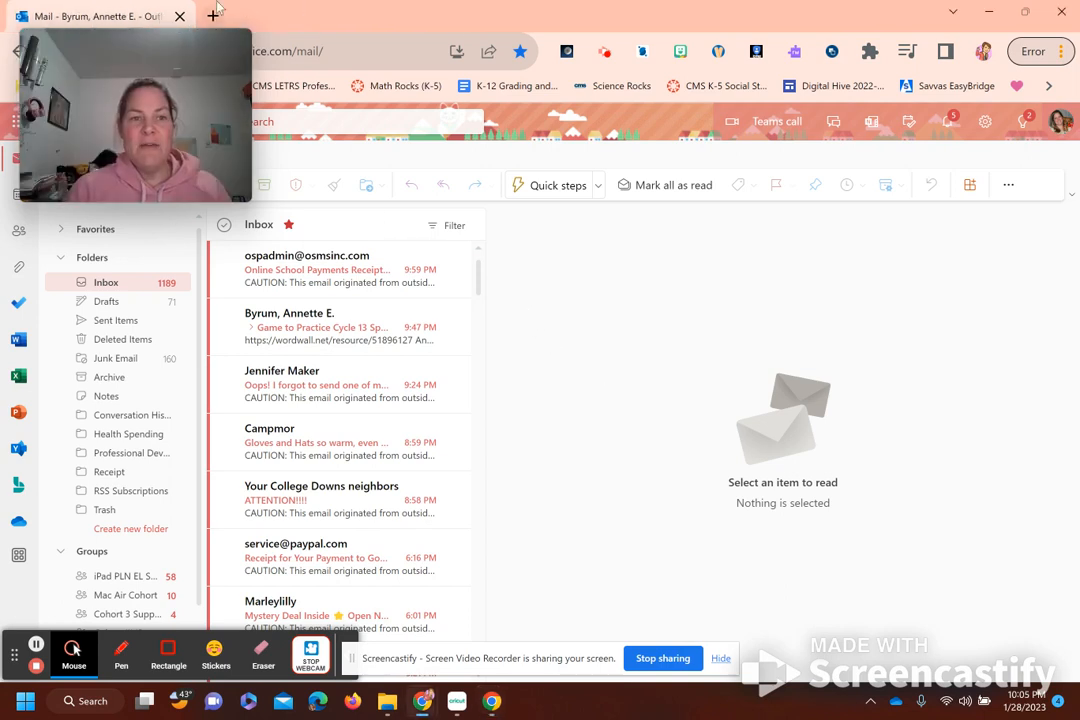
left_click(214, 15)
left_click(362, 48)
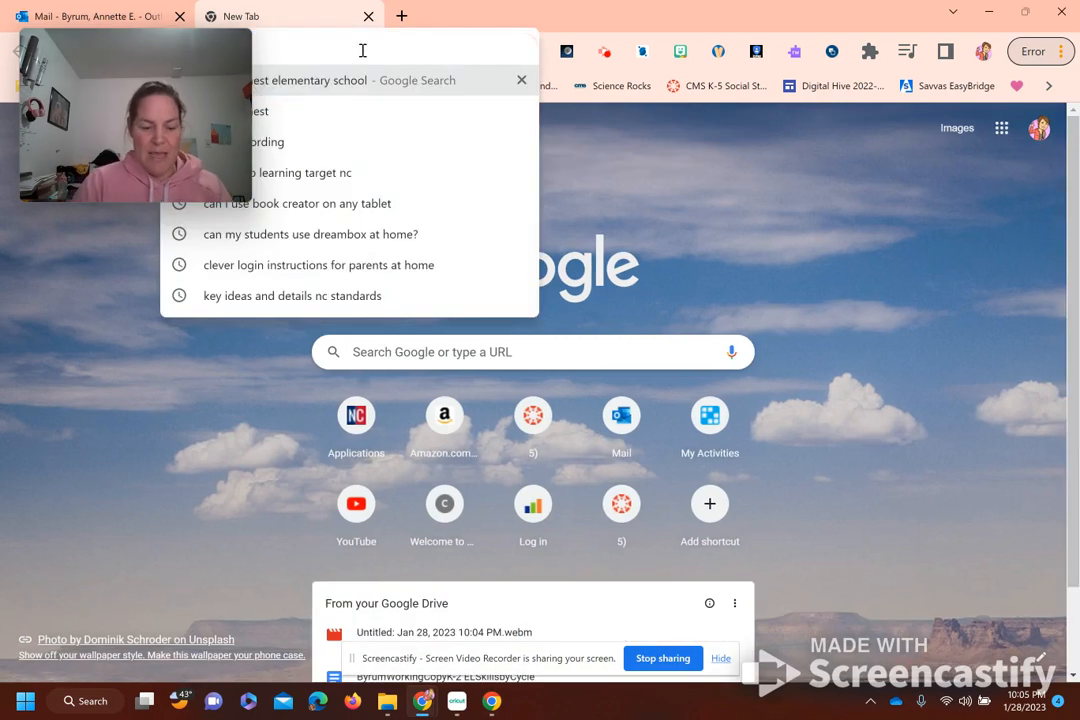
type("nc")
key("BackSpace")
key("BackSpace")
key("BackSpace")
type("my")
key("Return")
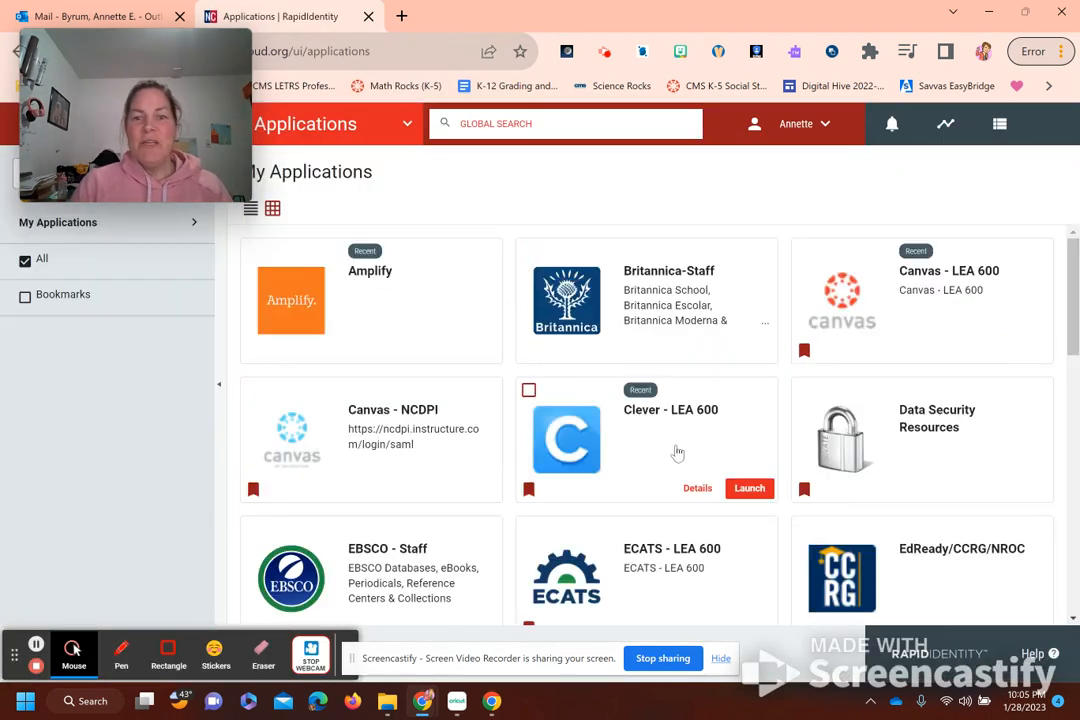
Launch Clever - LEA 600 and open Book Creator by searching its resources for "book".
left_click(660, 453)
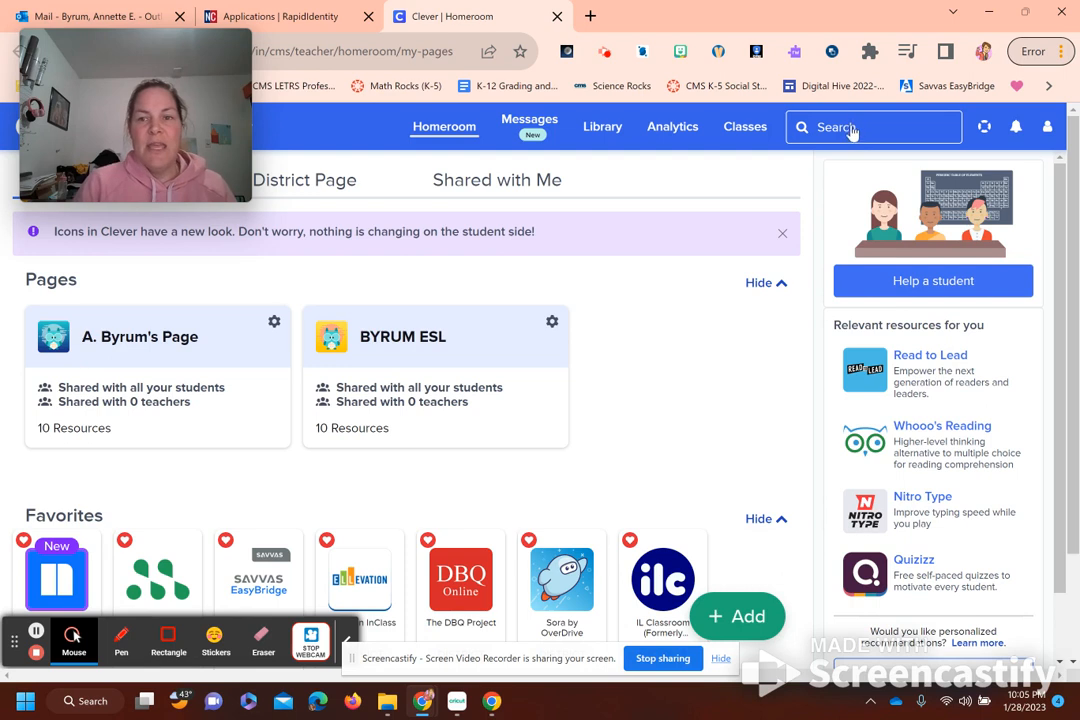
left_click(853, 128)
type("book")
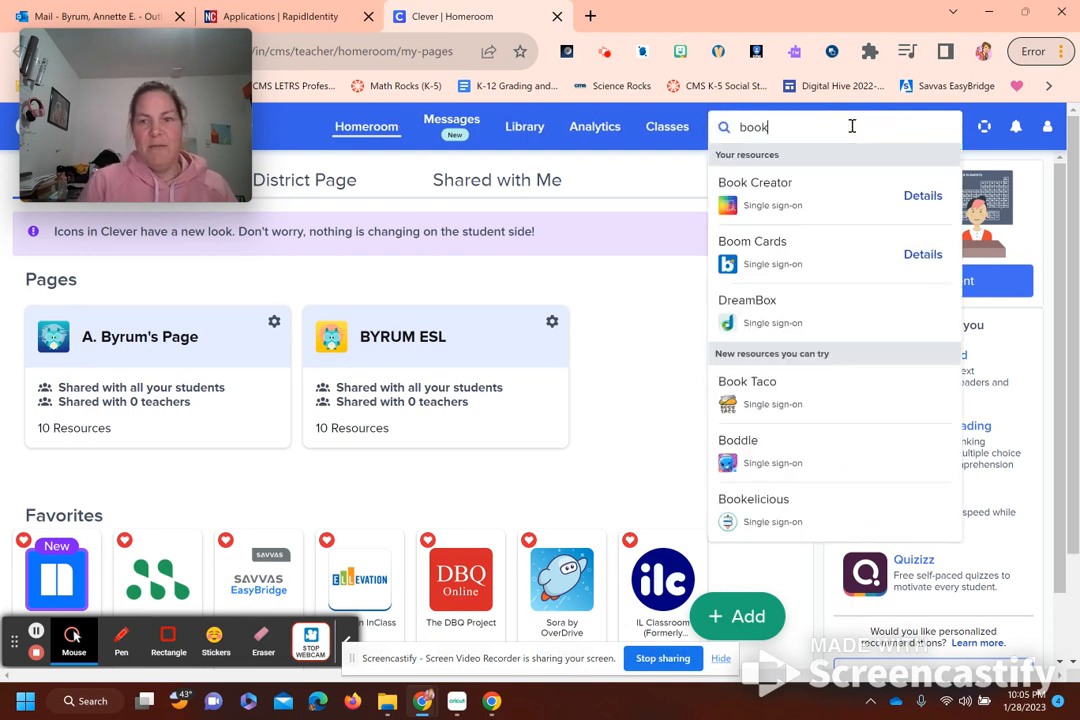
left_click(762, 198)
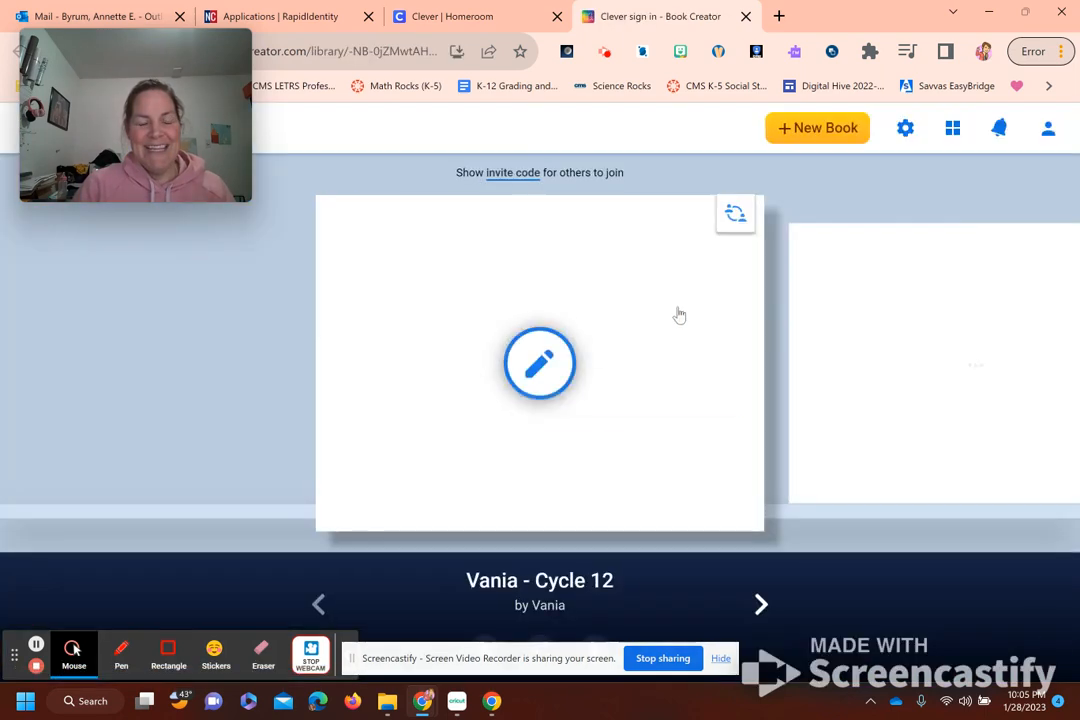
Go to the Teacher Dashboard and open the Cats PL library.
left_click_drag(164, 65, 168, 197)
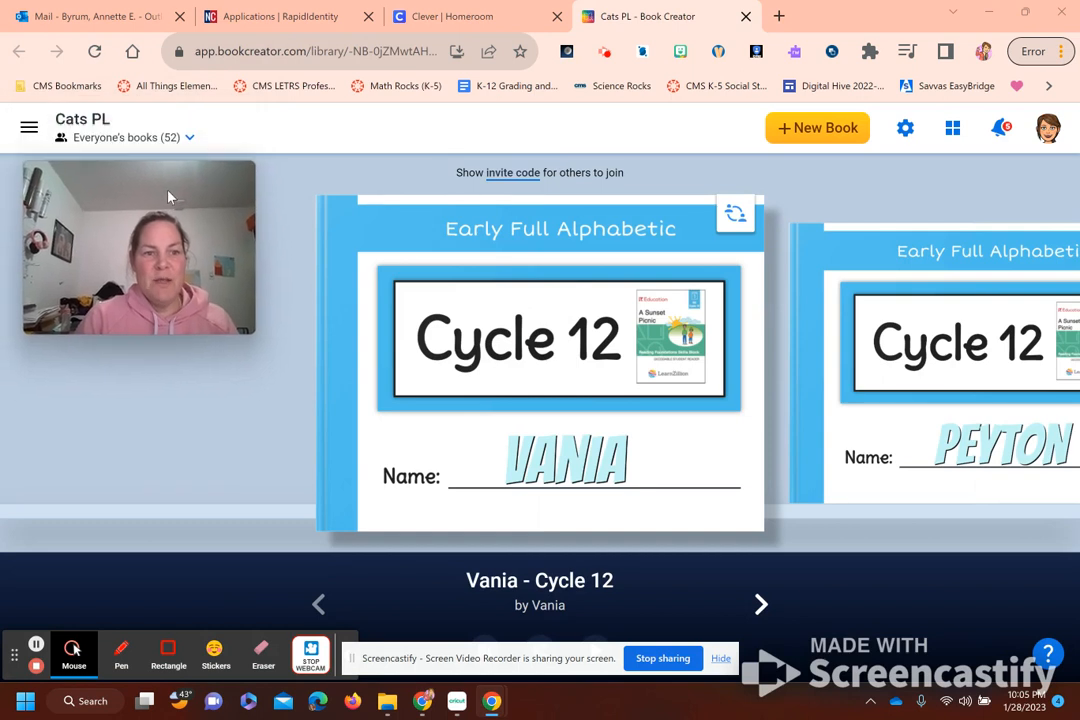
left_click(29, 127)
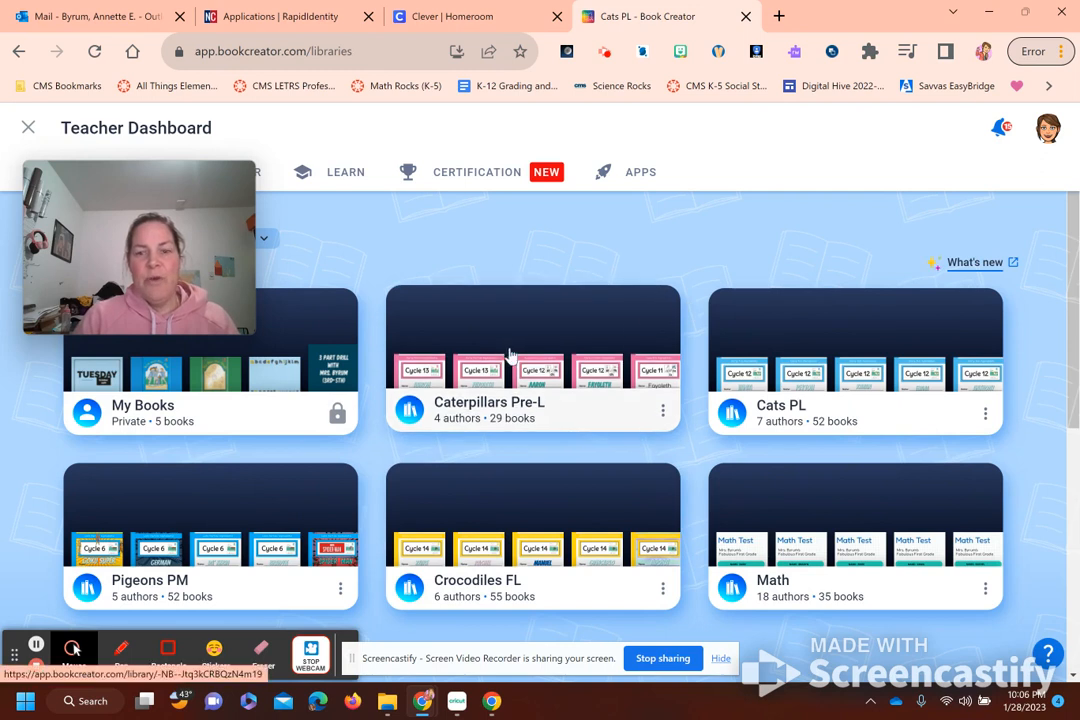
left_click(806, 368)
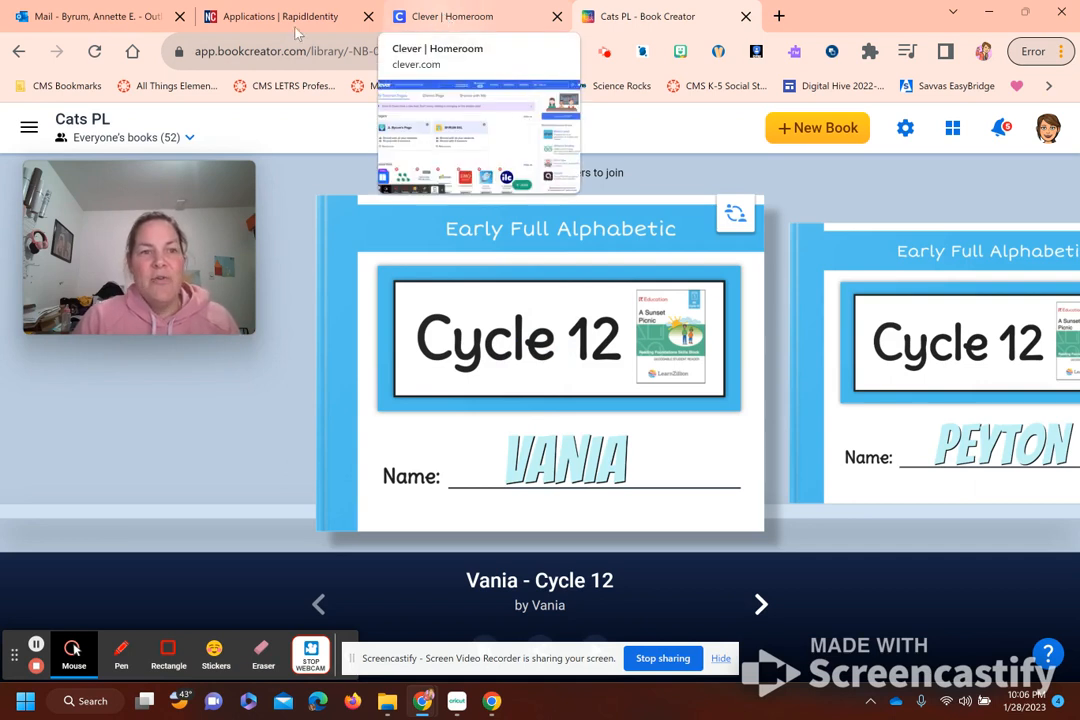
Search the Outlook mailbox for "book creator" and follow the library link in the forwarded "Link for Book Creator Books" email.
left_click(68, 16)
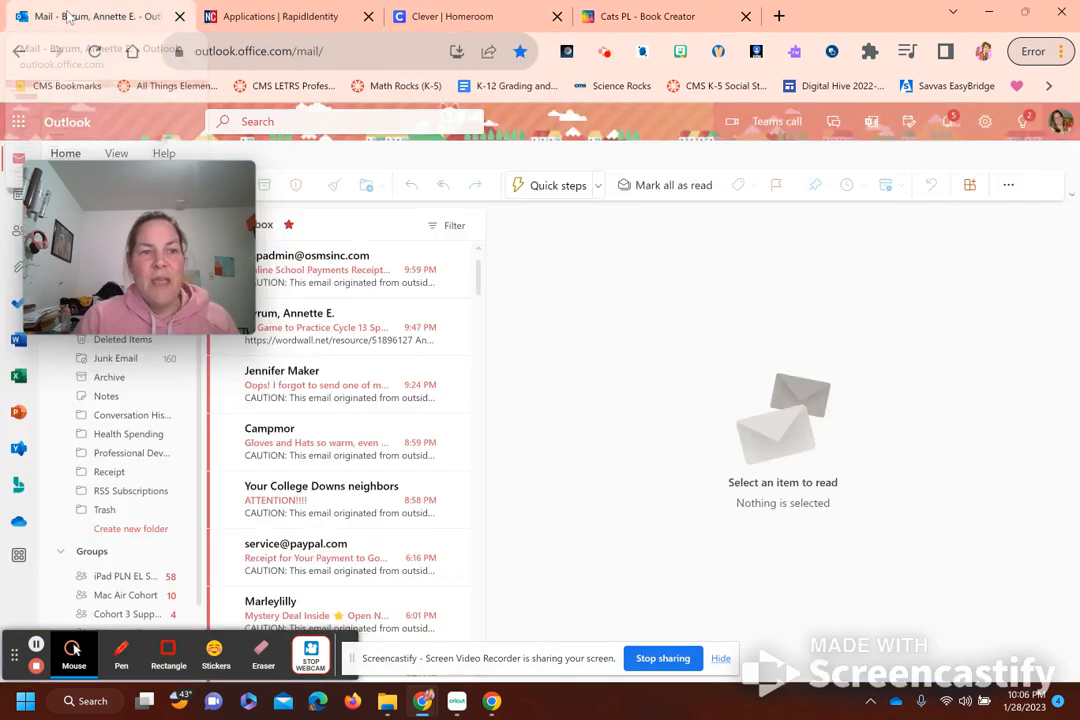
left_click(308, 121)
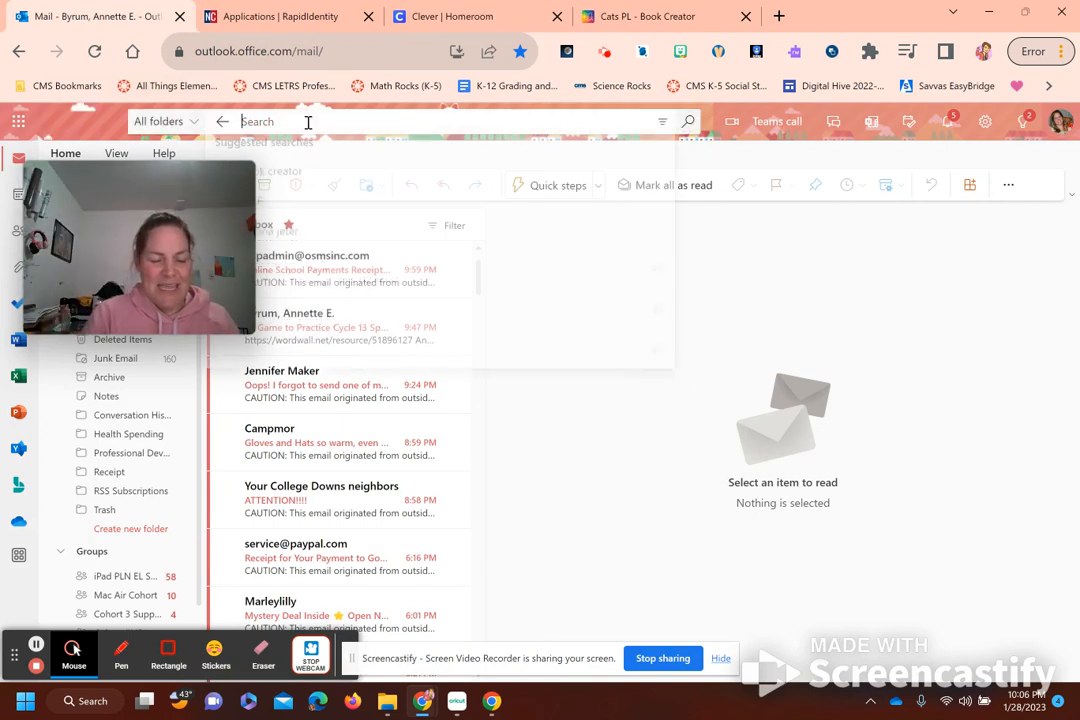
type("book crea")
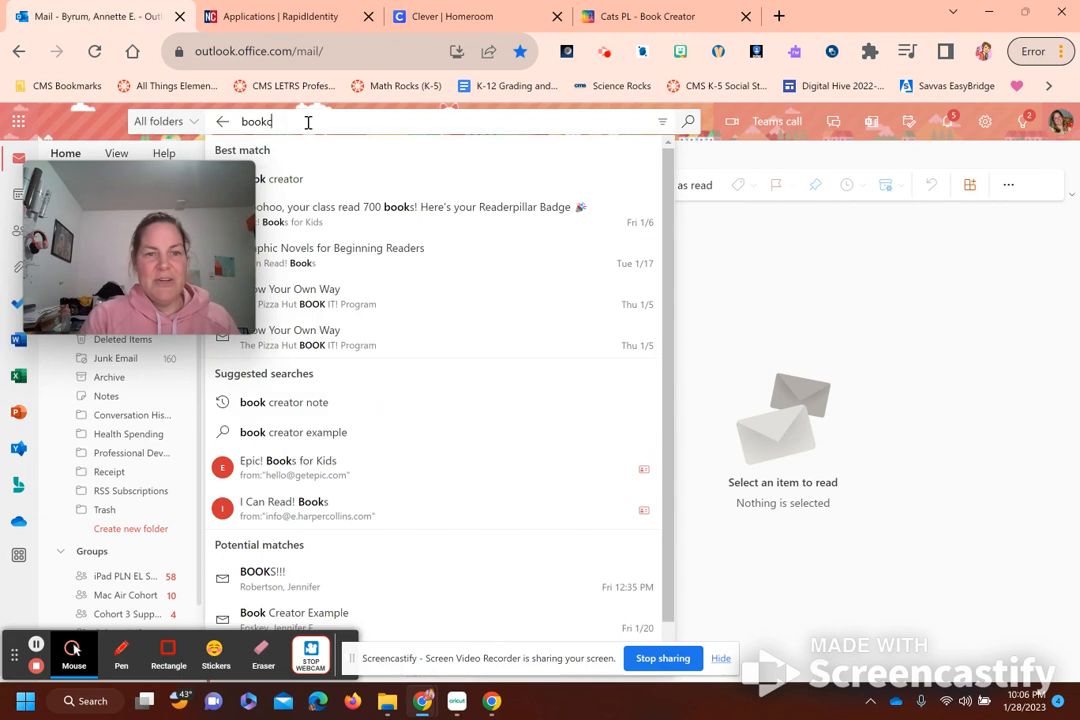
type("tor")
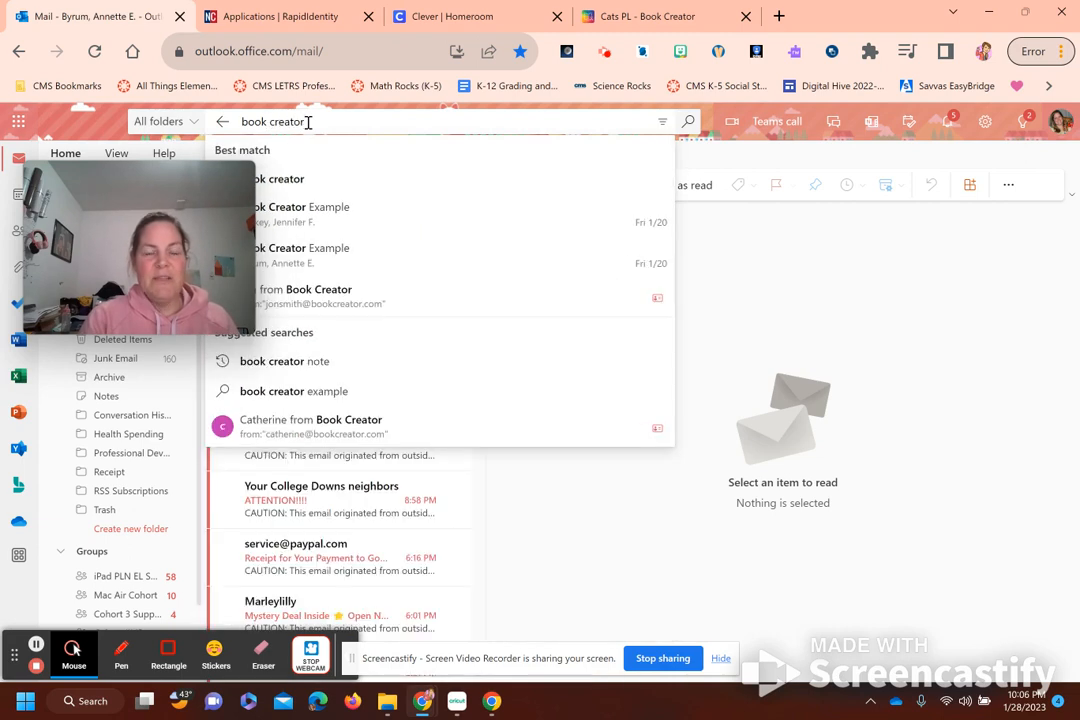
key("Return")
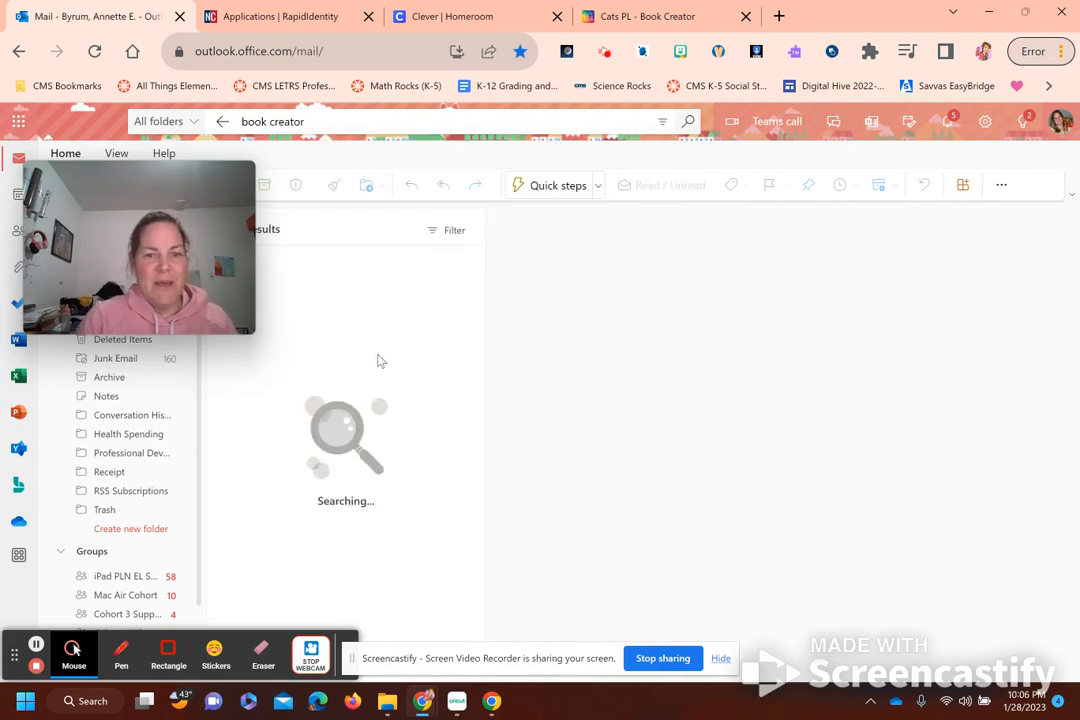
double_click(352, 304)
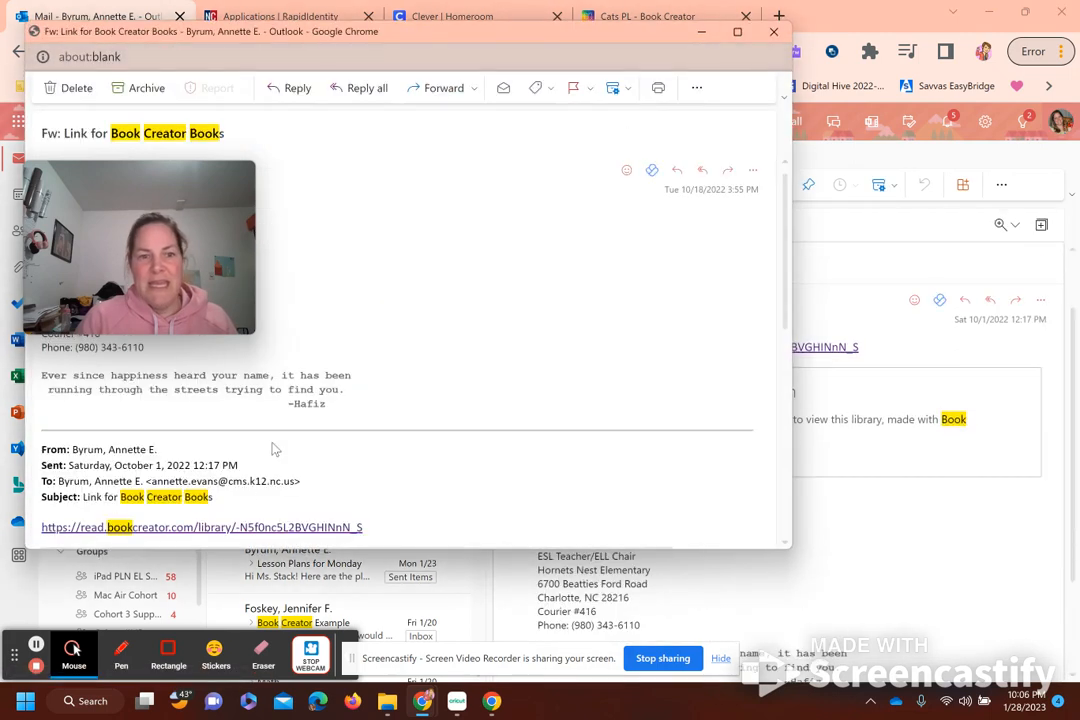
left_click(276, 529)
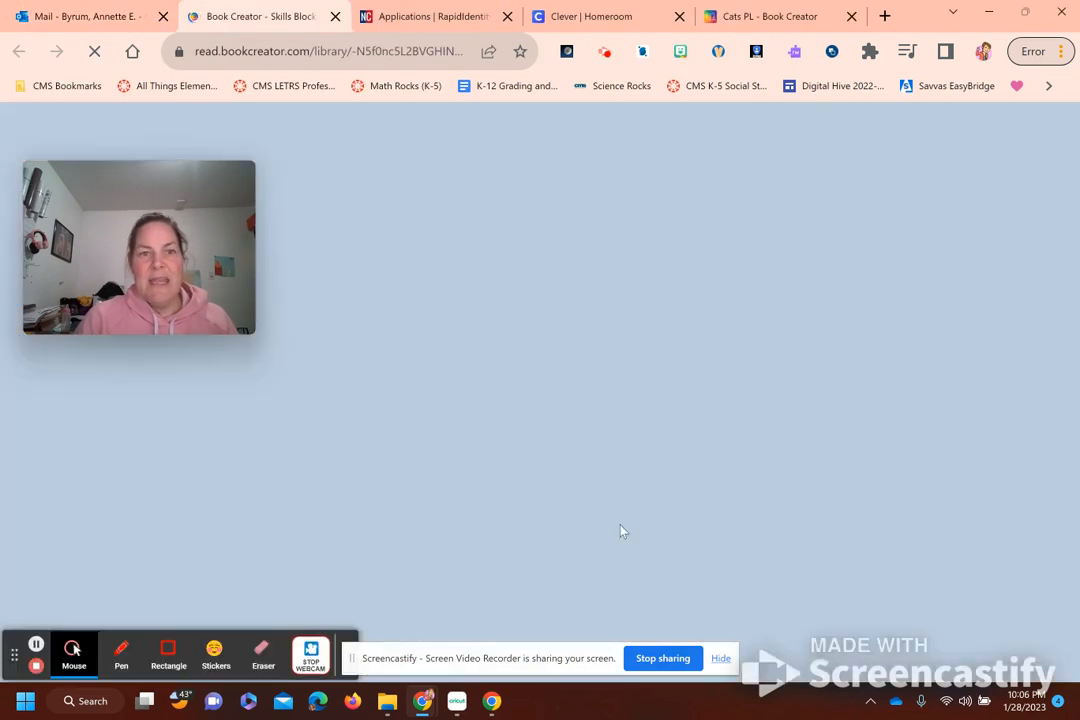
View the details of the blue Early Full Alphabetic Cycle 12 book in the shared library and close them.
scroll(690, 440, "down", 9)
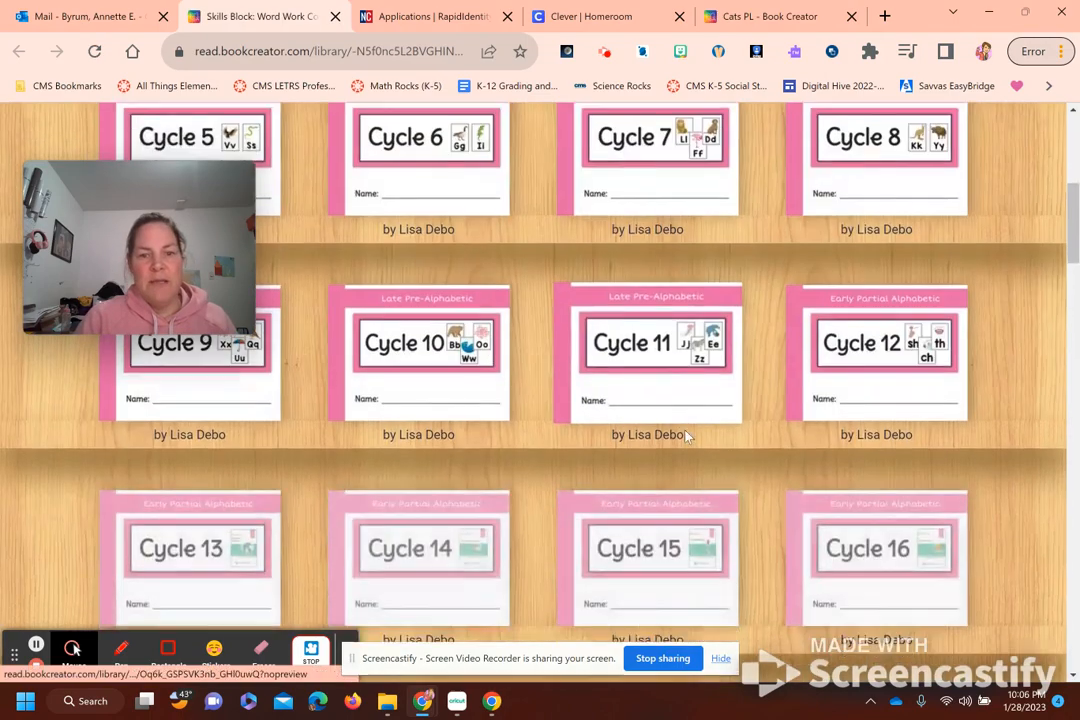
scroll(694, 441, "down", 10)
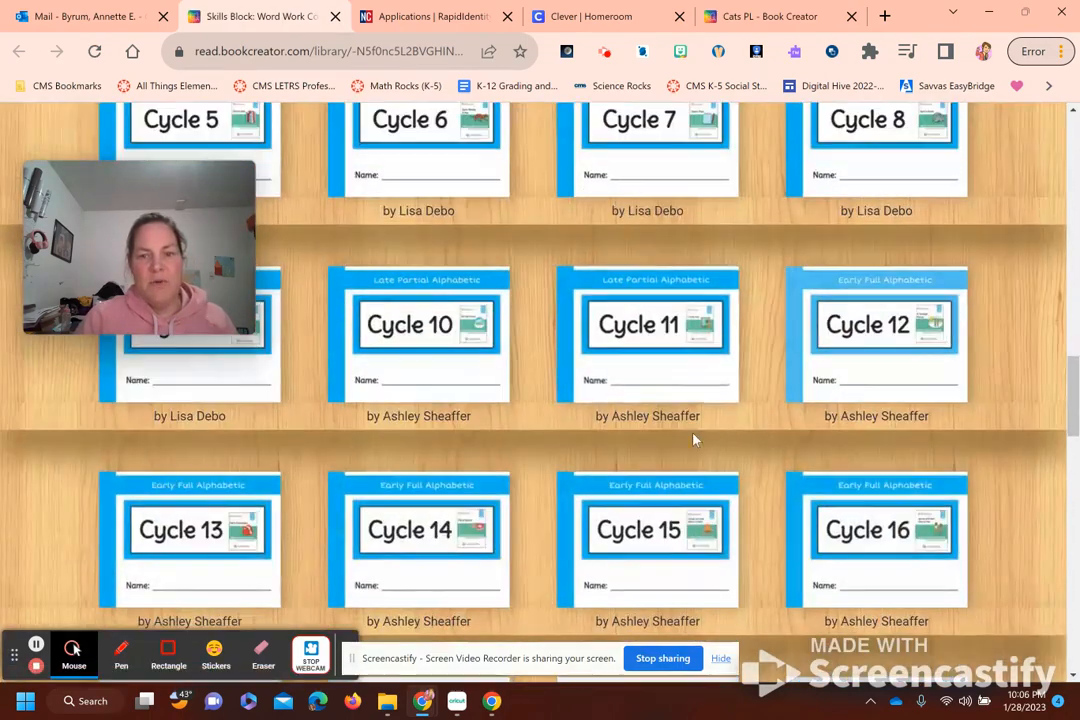
left_click(902, 337)
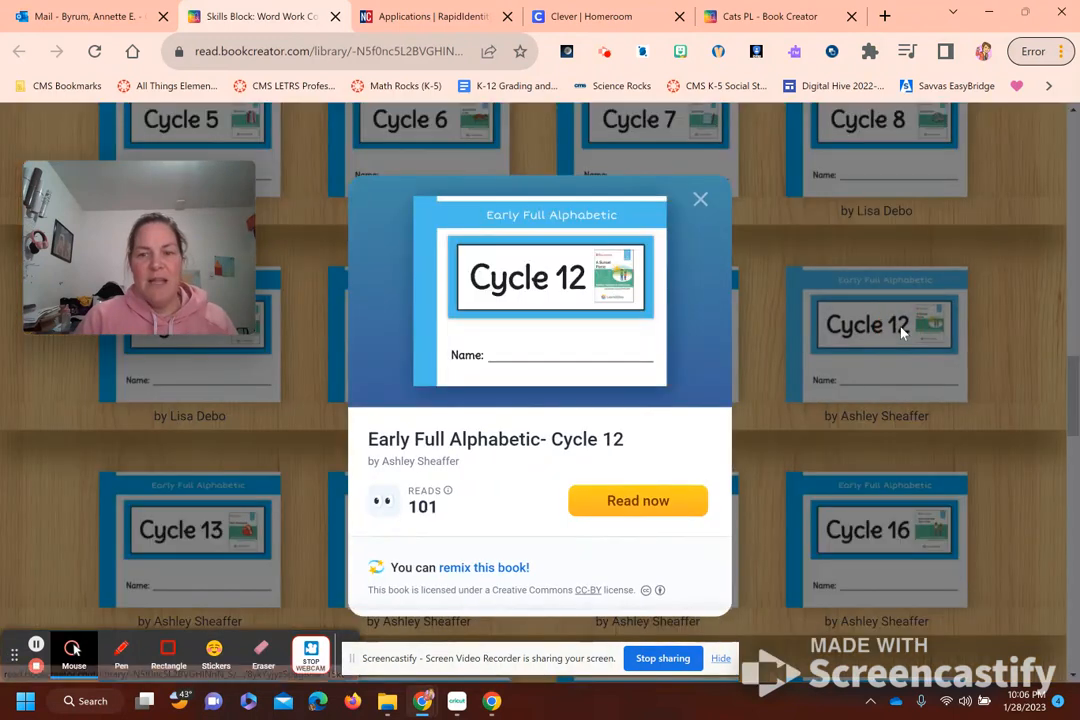
left_click(701, 202)
Remix the Early Full Alphabetic Cycle 13 book into the Cats PL library and go to that library.
left_click(190, 530)
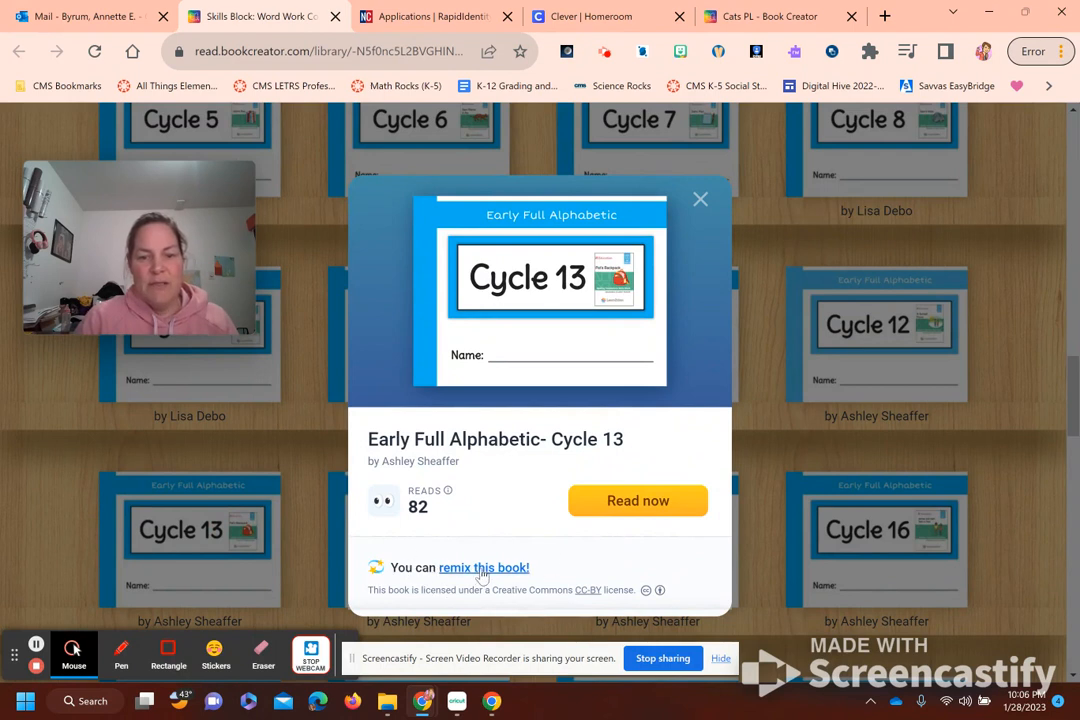
left_click(483, 569)
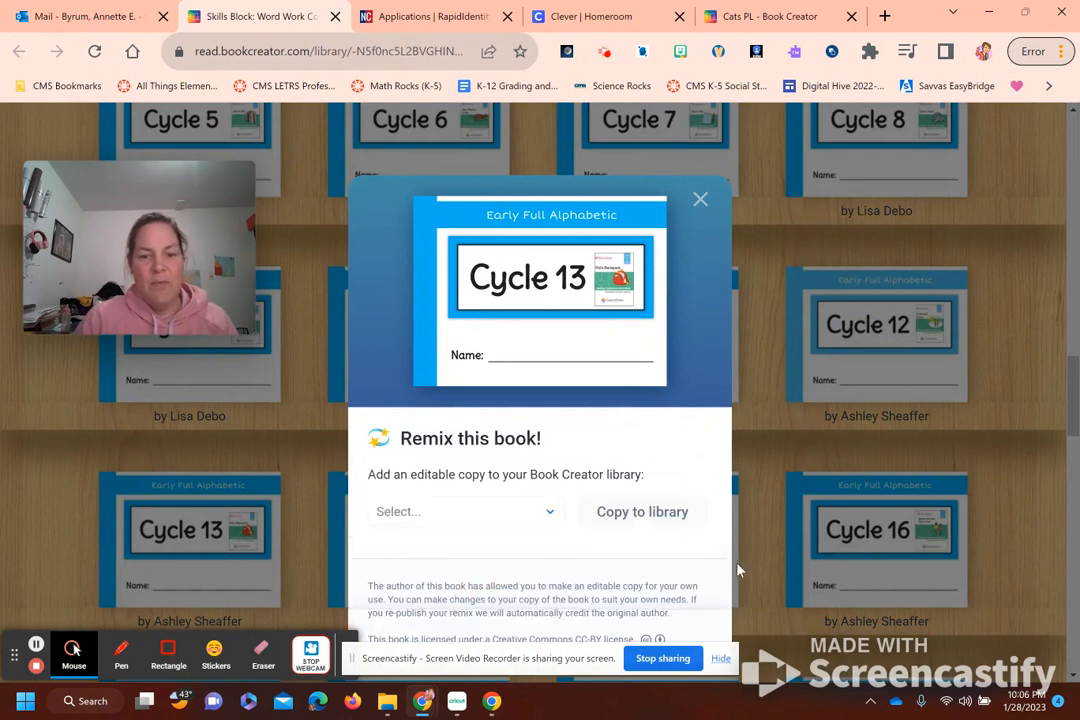
left_click(547, 520)
left_click(430, 616)
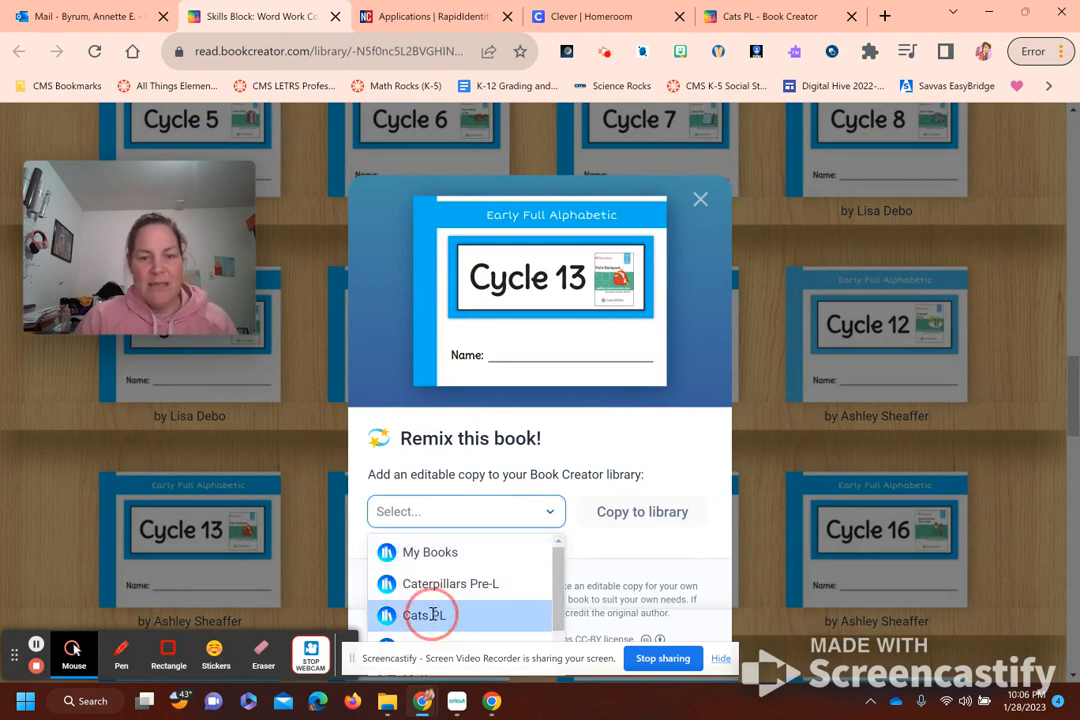
left_click(638, 518)
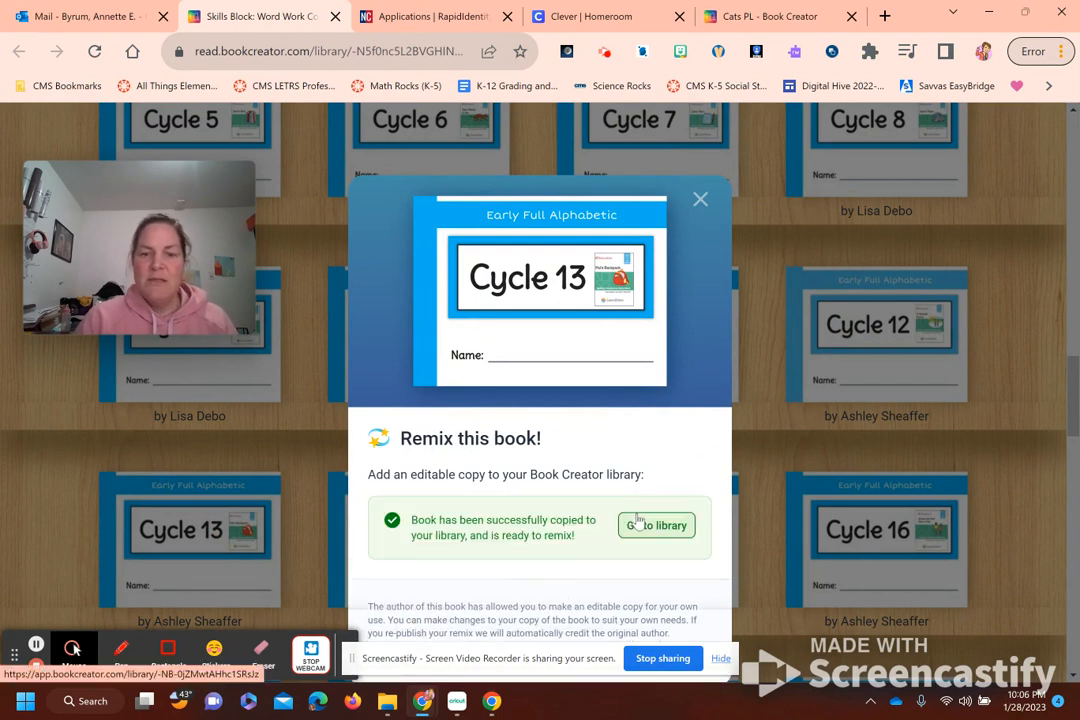
left_click(651, 525)
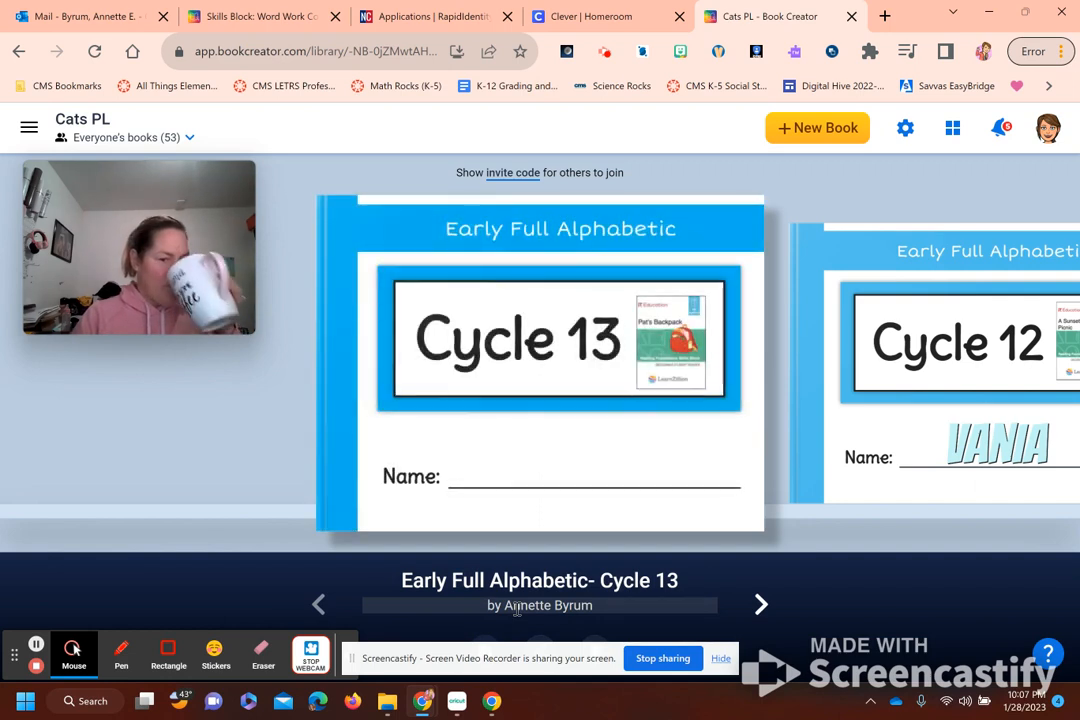
Browse the students' Cycle 12 and Cycle 11 books in the Cats PL library and return to the Cycle 13 book.
mouse_move(622, 468)
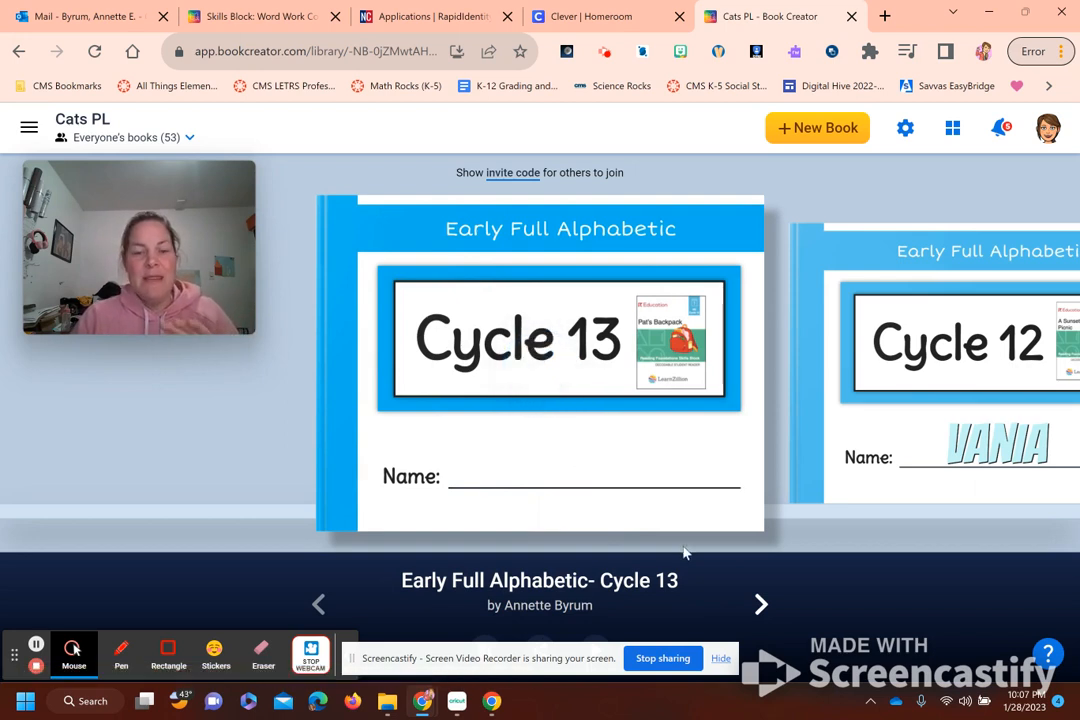
left_click(761, 607)
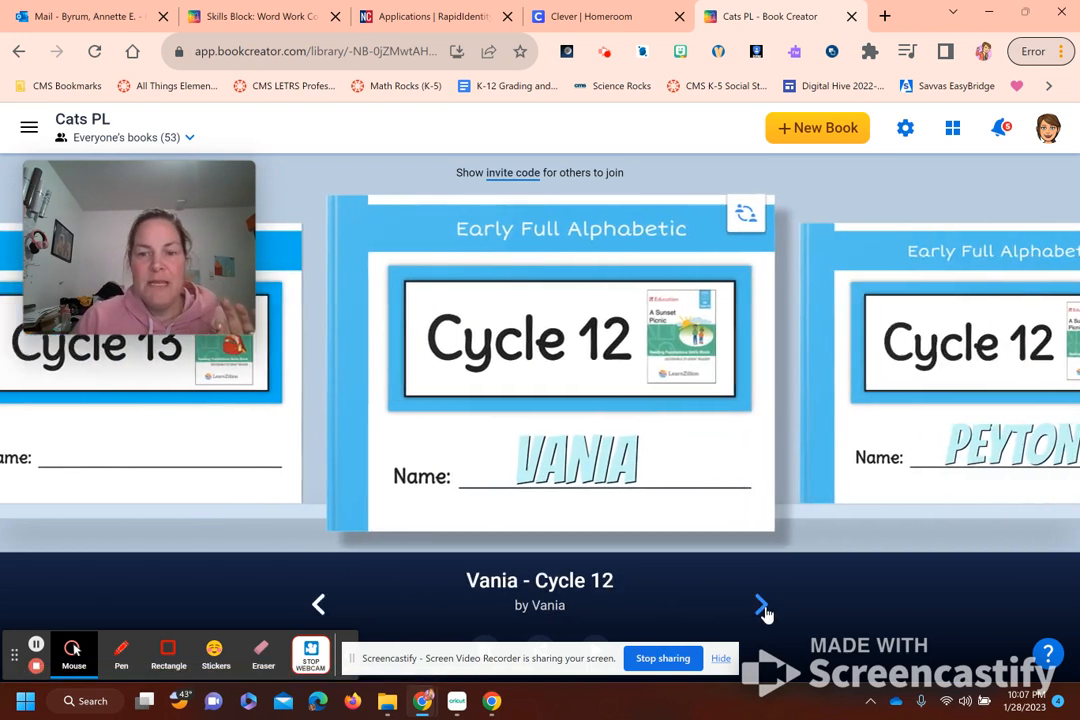
left_click(761, 607)
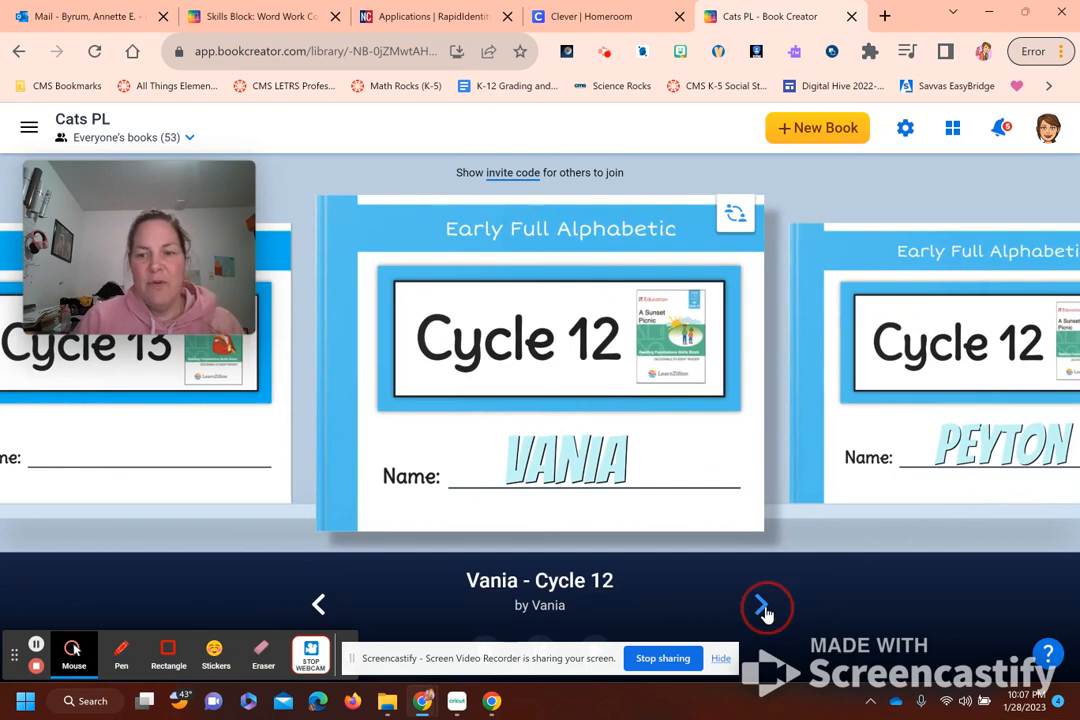
left_click(761, 607)
left_click(761, 607)
left_click(761, 607)
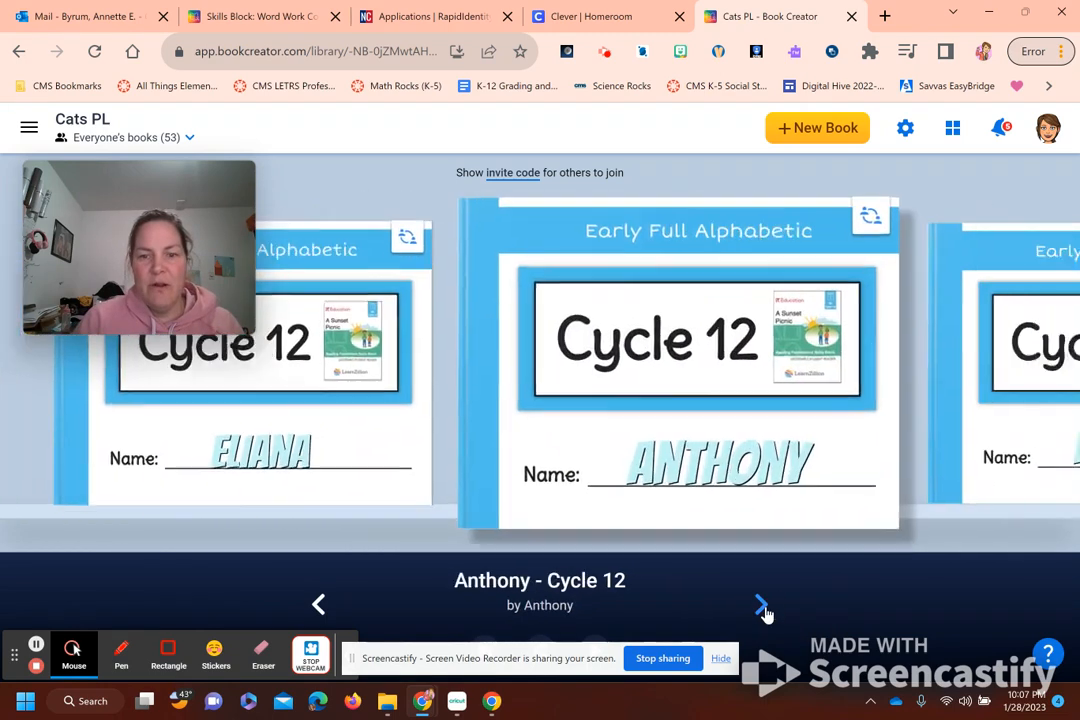
left_click(761, 607)
left_click(761, 607)
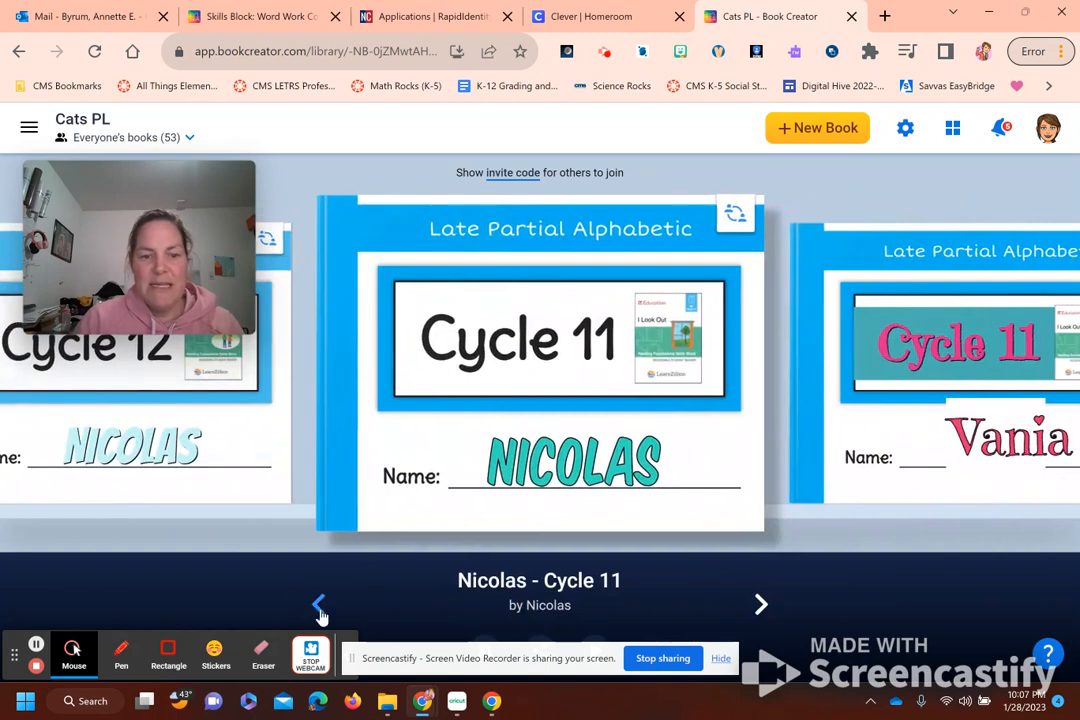
left_click(319, 606)
left_click(319, 606)
left_click(319, 606)
left_click(319, 606)
left_click(319, 606)
left_click(319, 606)
left_click(319, 606)
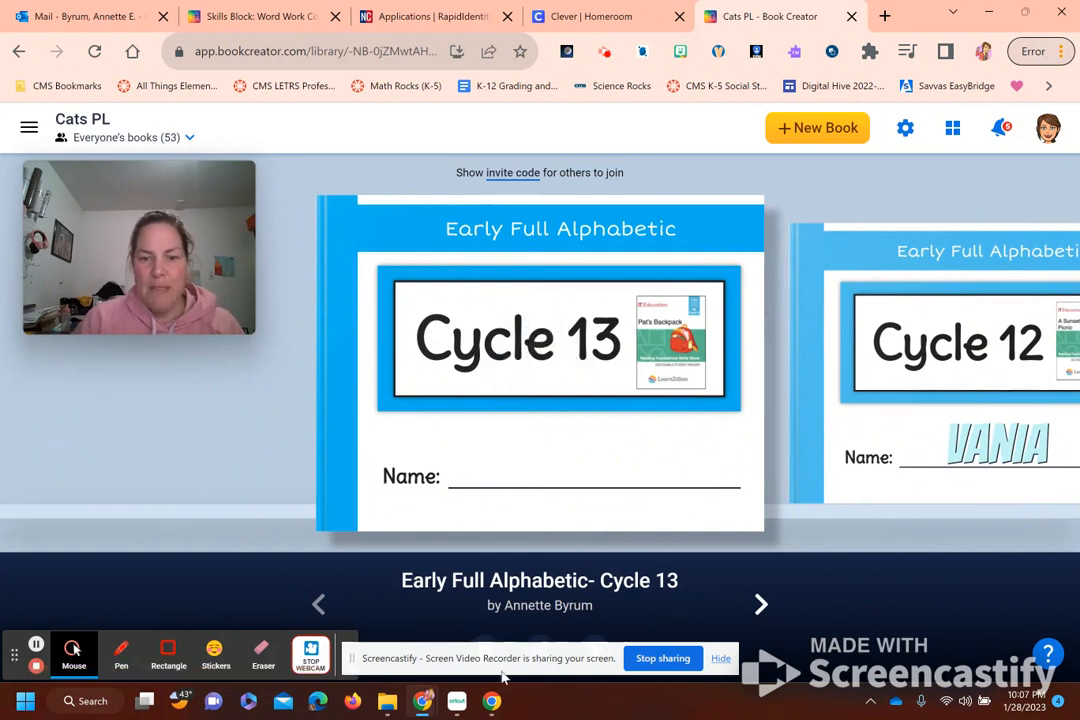
Copy the Early Full Alphabetic Cycle 13 book into the Cats PL library.
left_click_drag(505, 678, 800, 28)
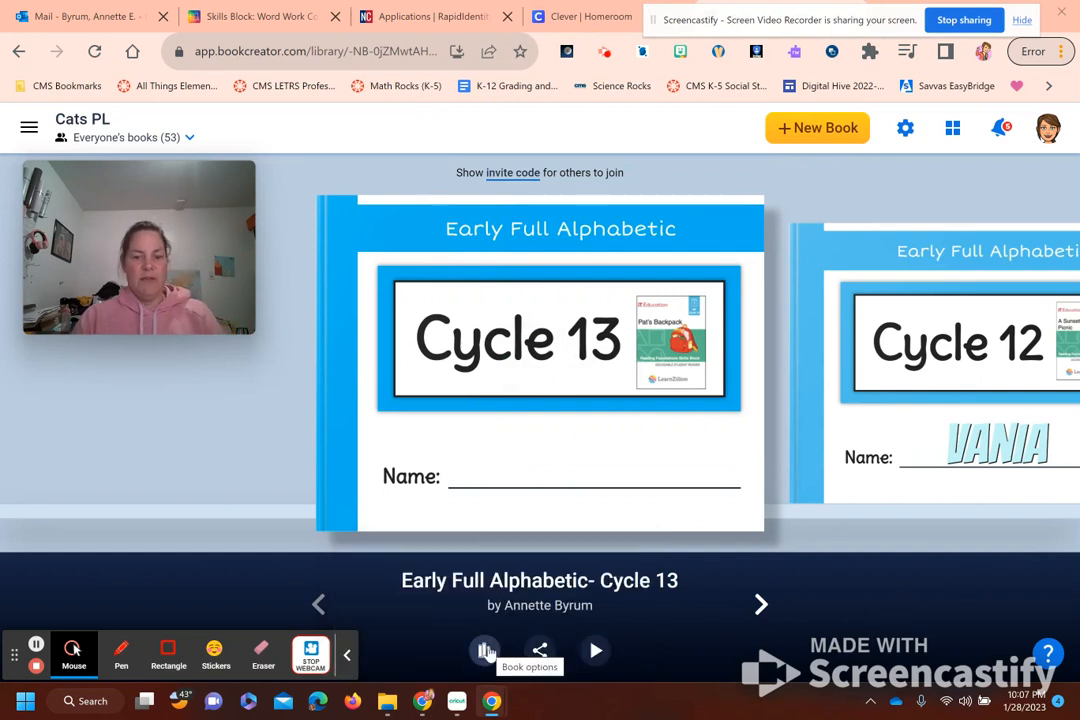
left_click(486, 651)
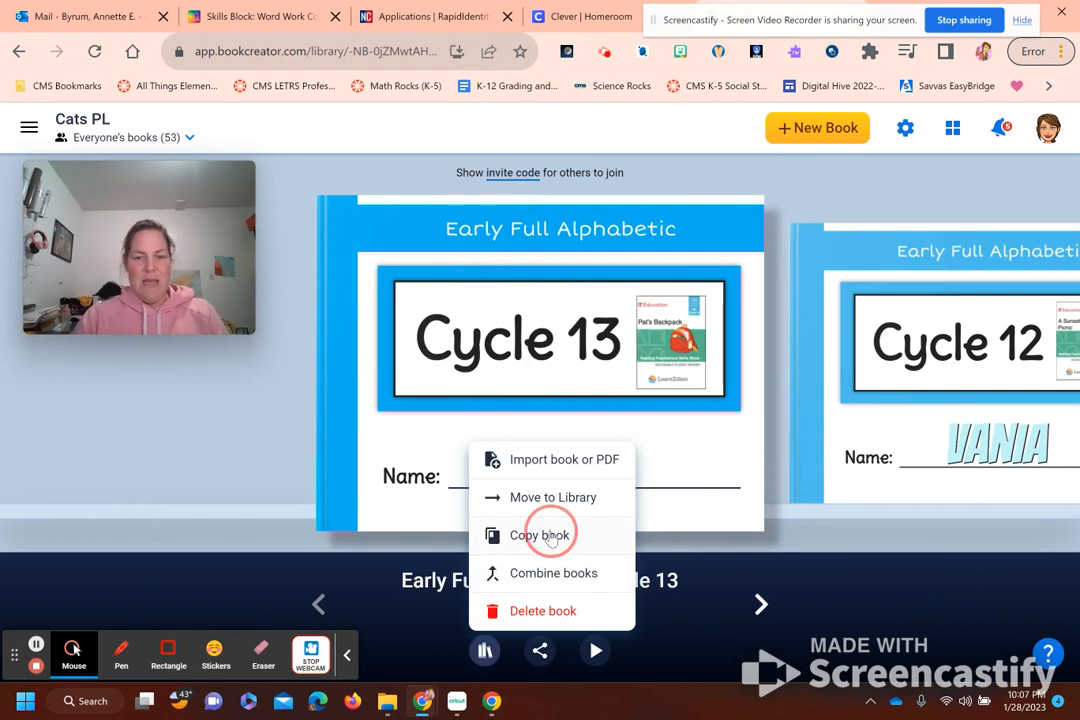
left_click(551, 537)
left_click(453, 527)
Make two more copies of the Early Full Alphabetic Cycle 13 book in the Cats PL library, returning to the original each time.
left_click(487, 651)
left_click(880, 455)
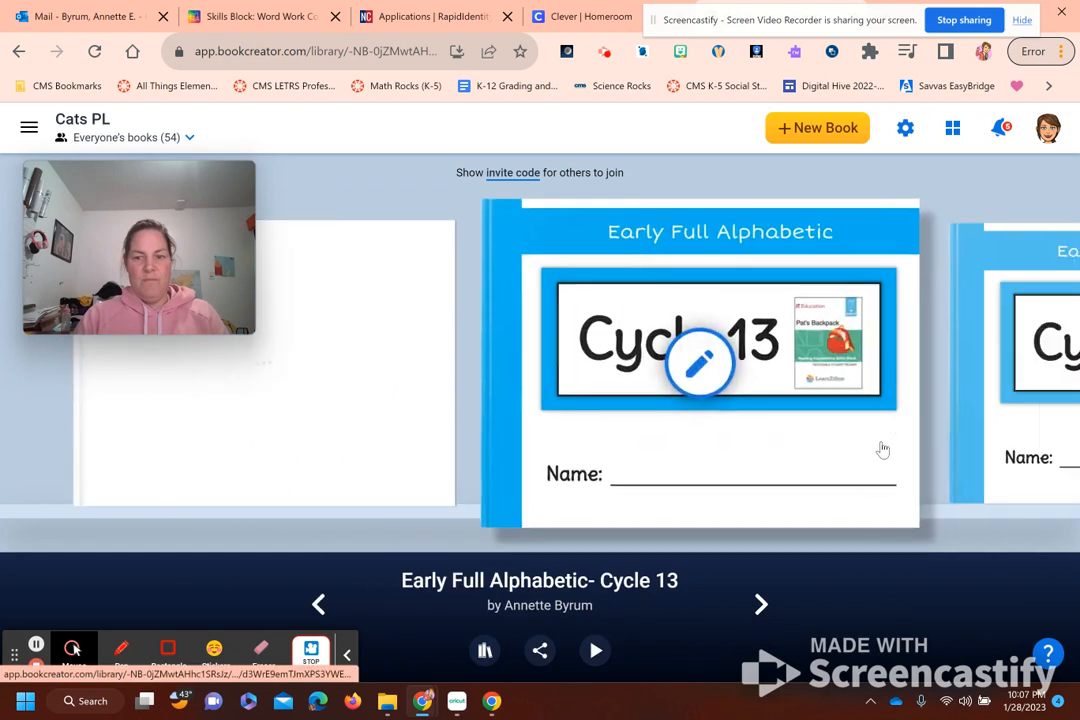
left_click(486, 651)
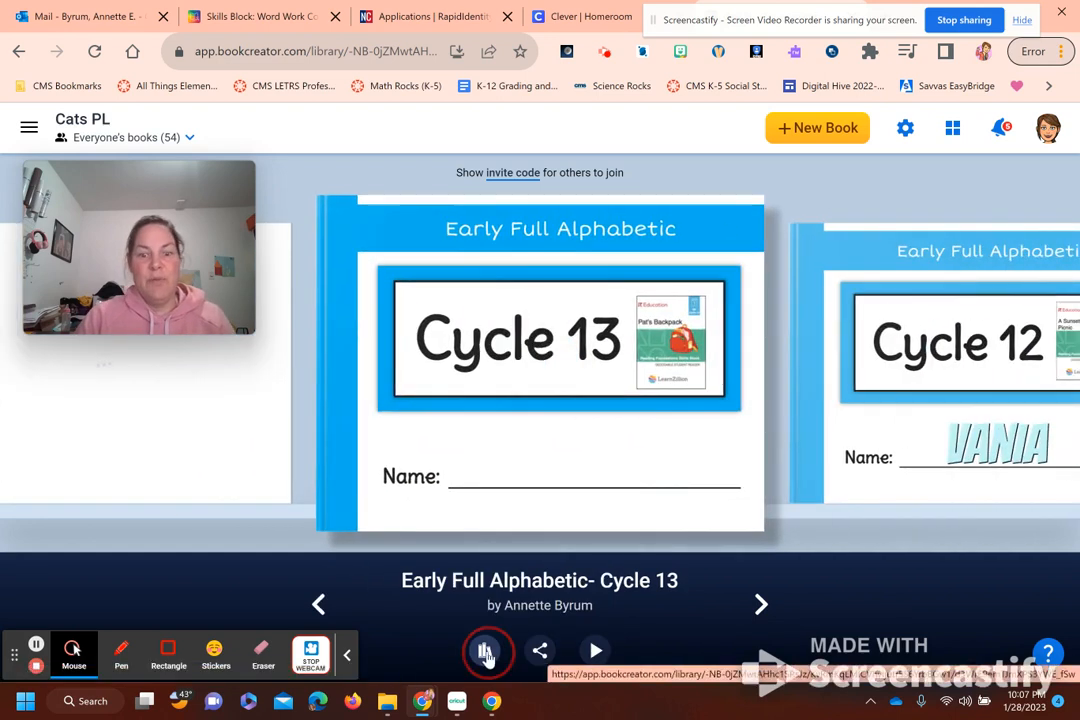
left_click(528, 541)
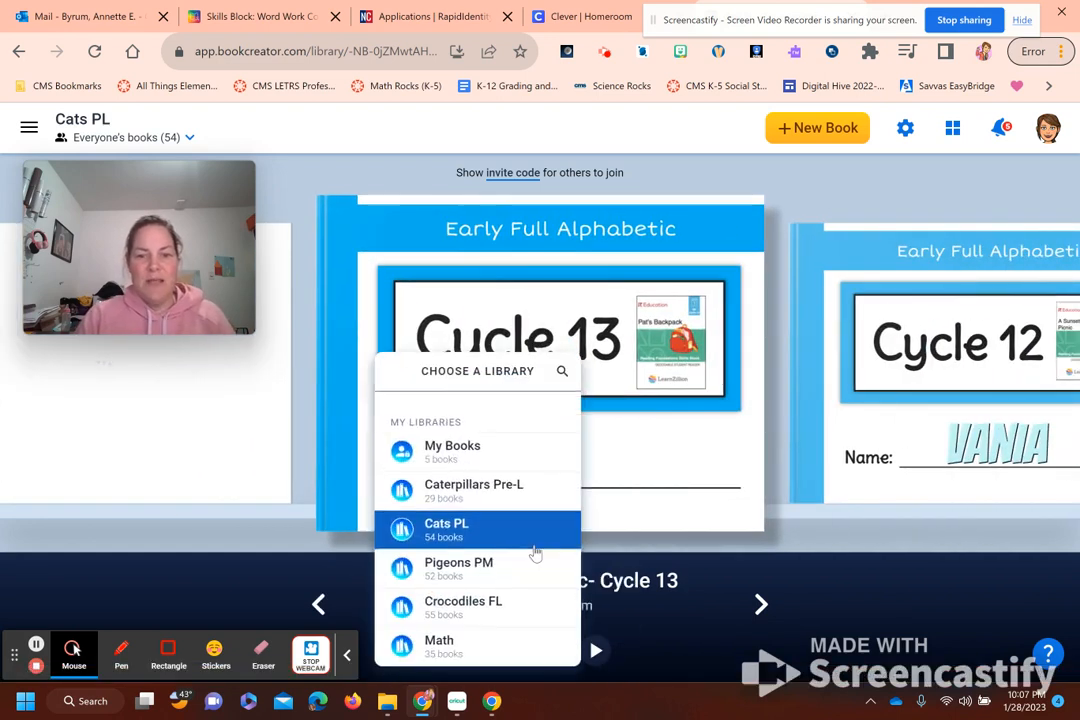
left_click(487, 540)
left_click(761, 600)
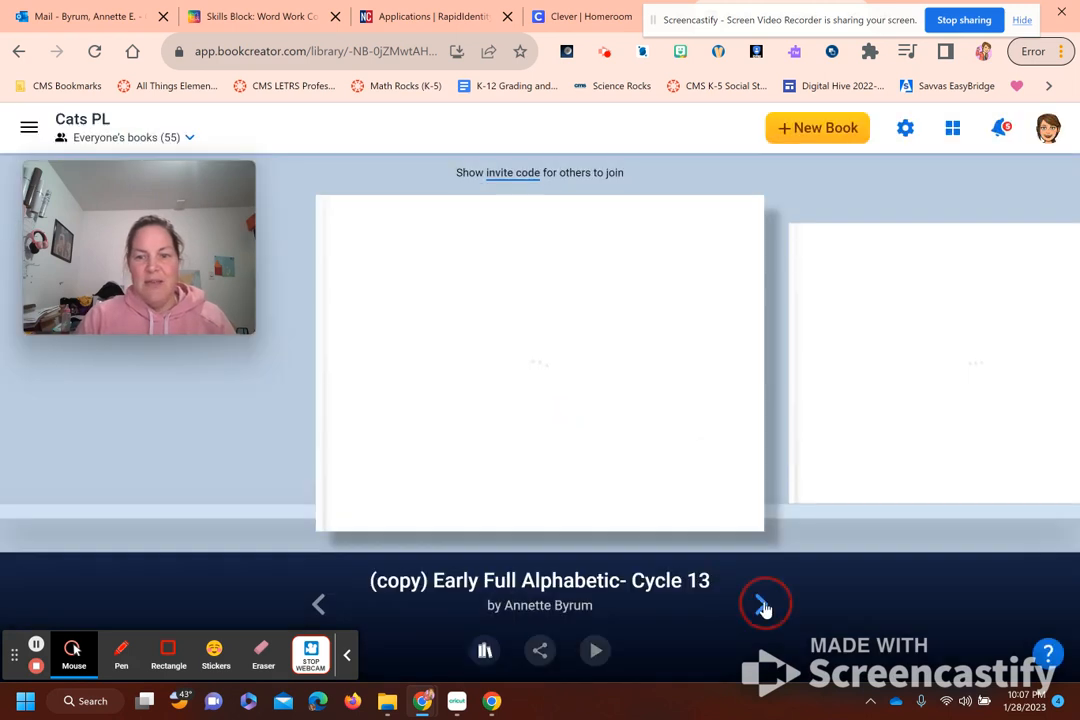
left_click(484, 652)
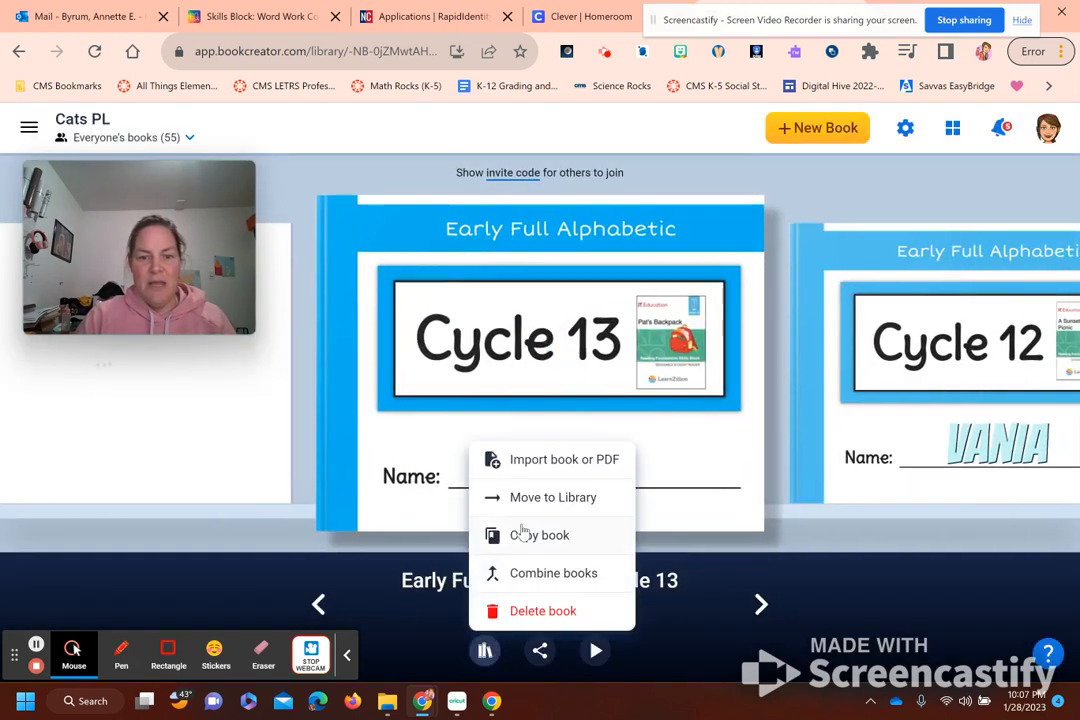
left_click(526, 535)
left_click(463, 530)
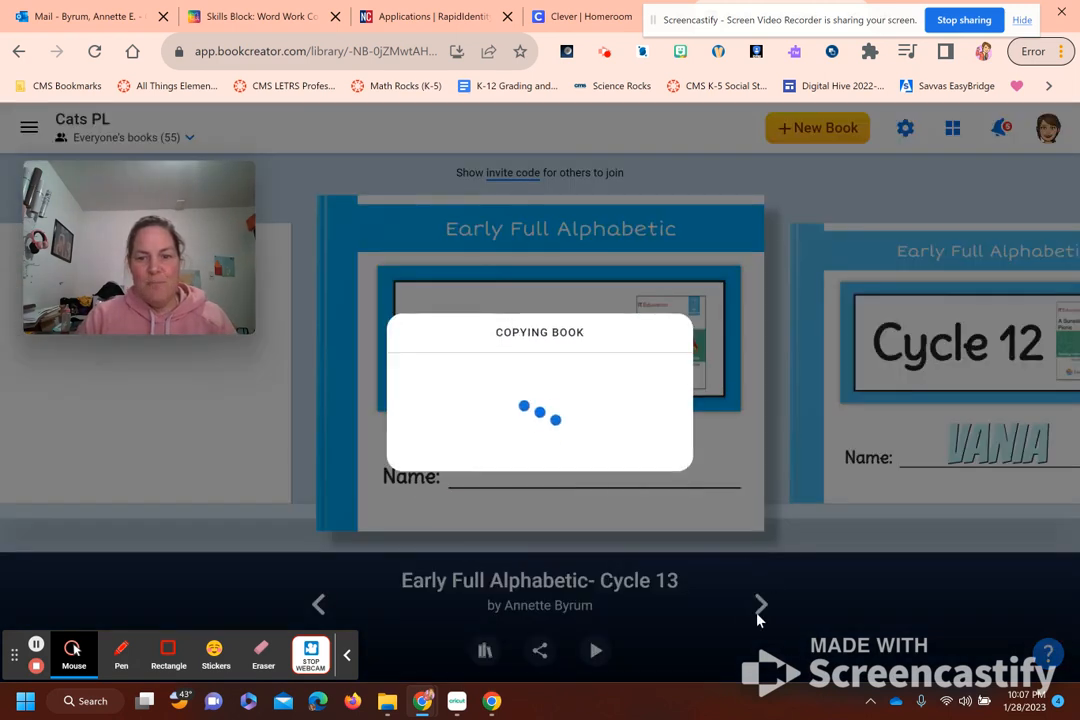
left_click(762, 608)
left_click(762, 608)
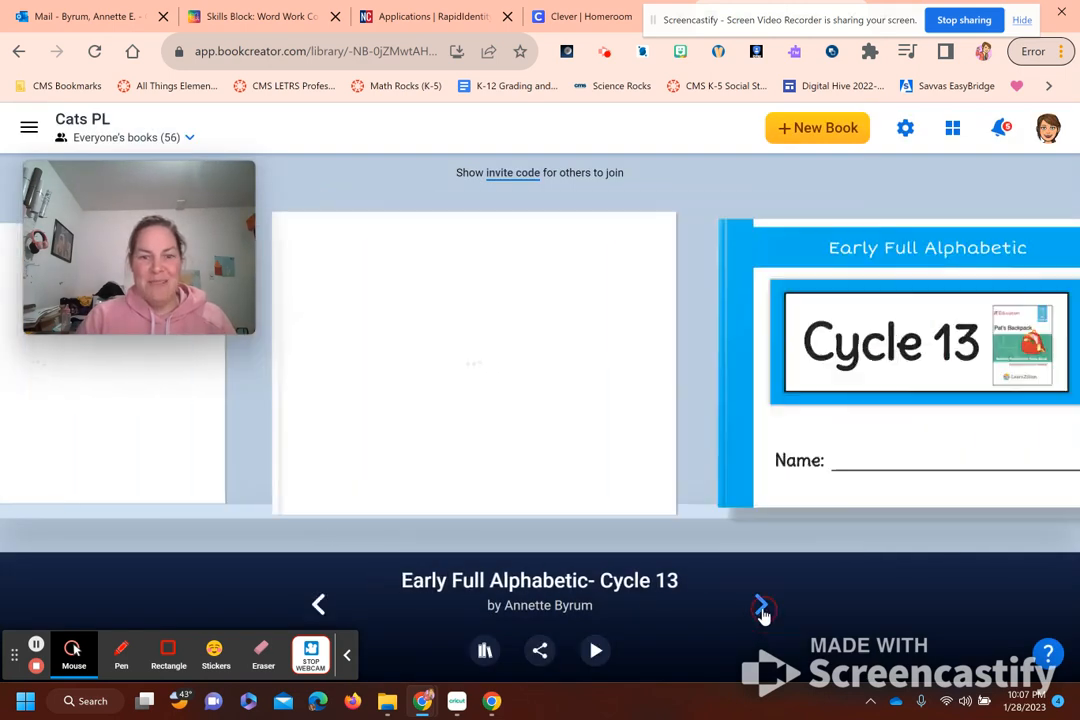
Add three further copies of the Early Full Alphabetic Cycle 13 book to the Cats PL library.
left_click(484, 651)
left_click(541, 547)
left_click(475, 525)
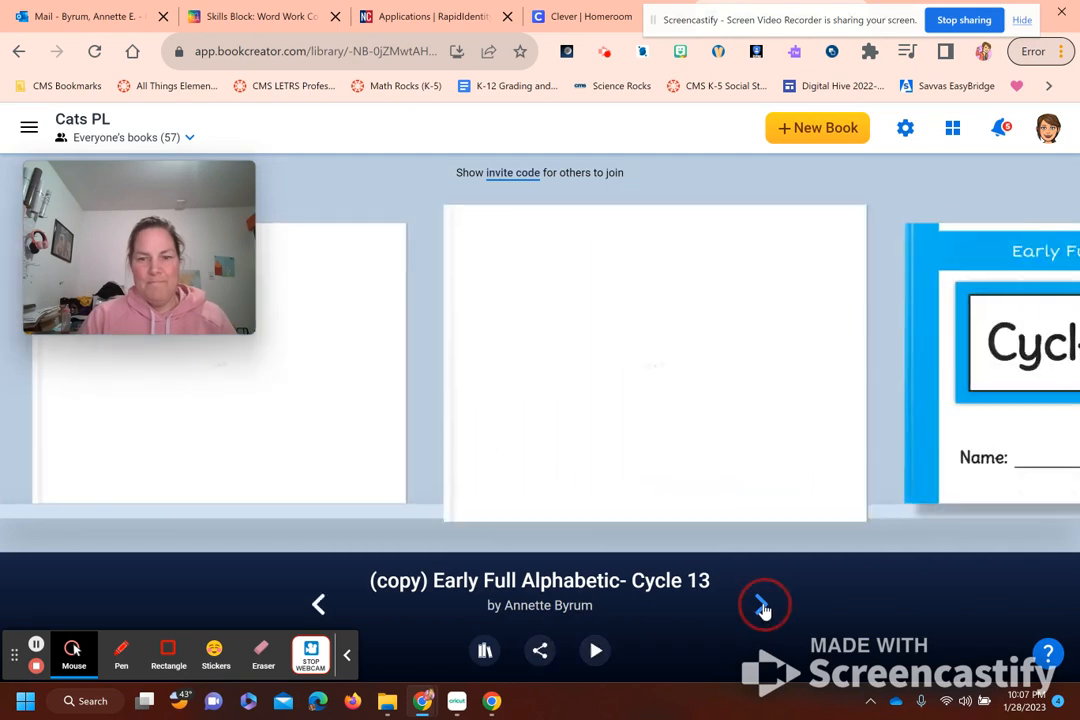
left_click(487, 652)
left_click(537, 543)
left_click(478, 535)
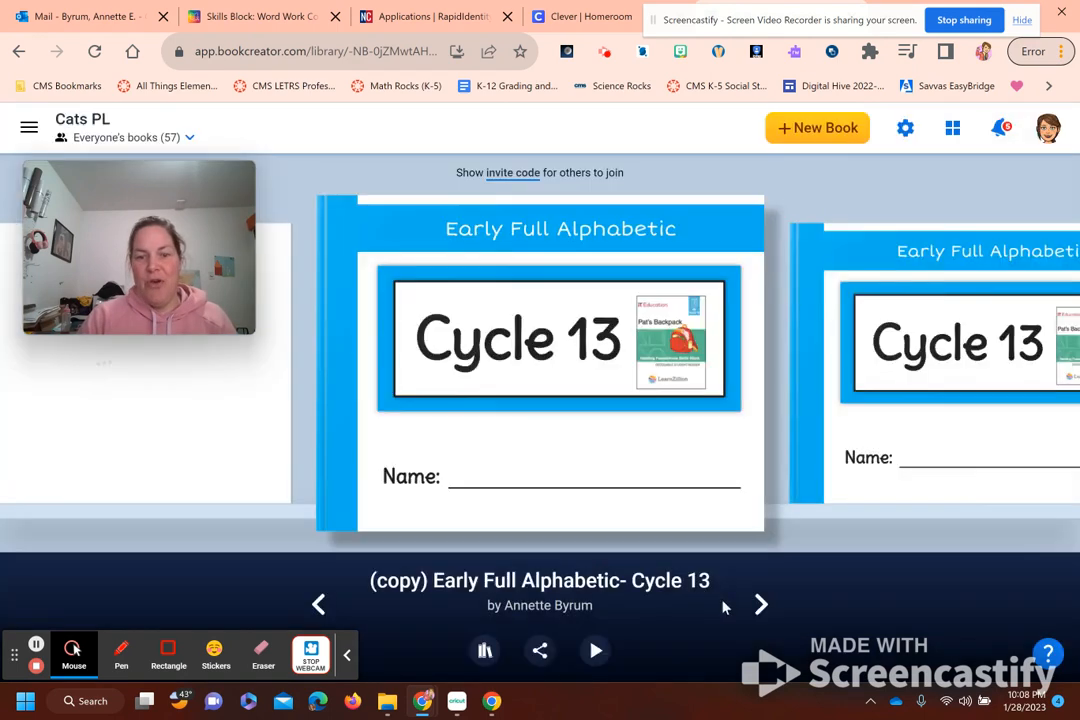
left_click(760, 605)
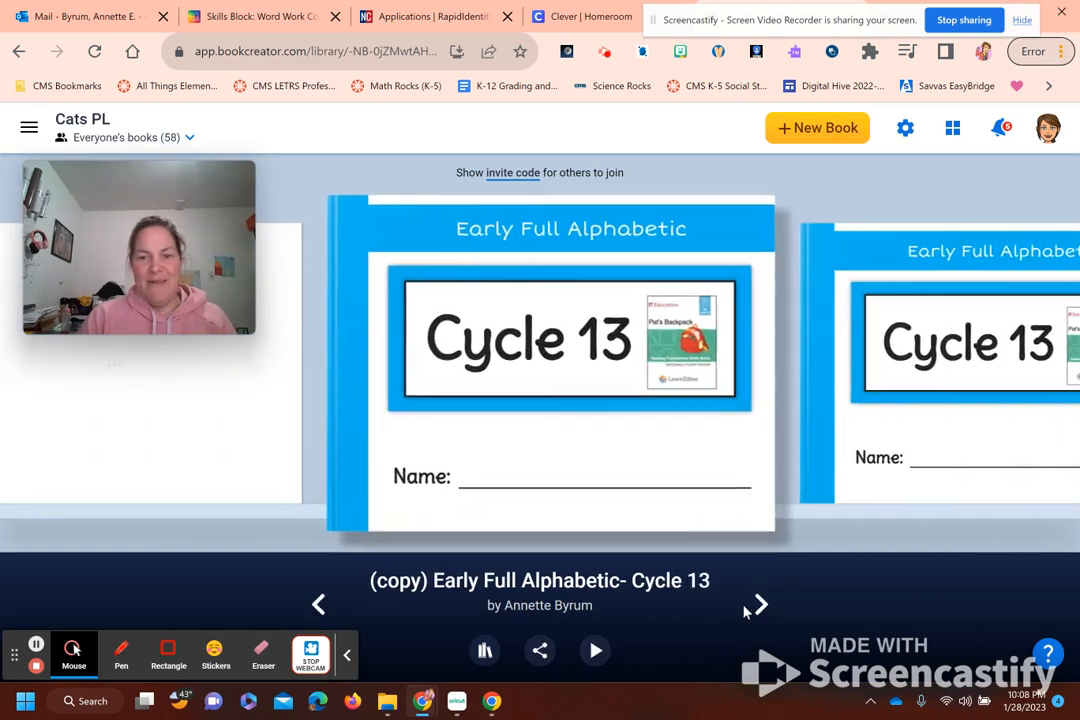
left_click(485, 651)
left_click(540, 537)
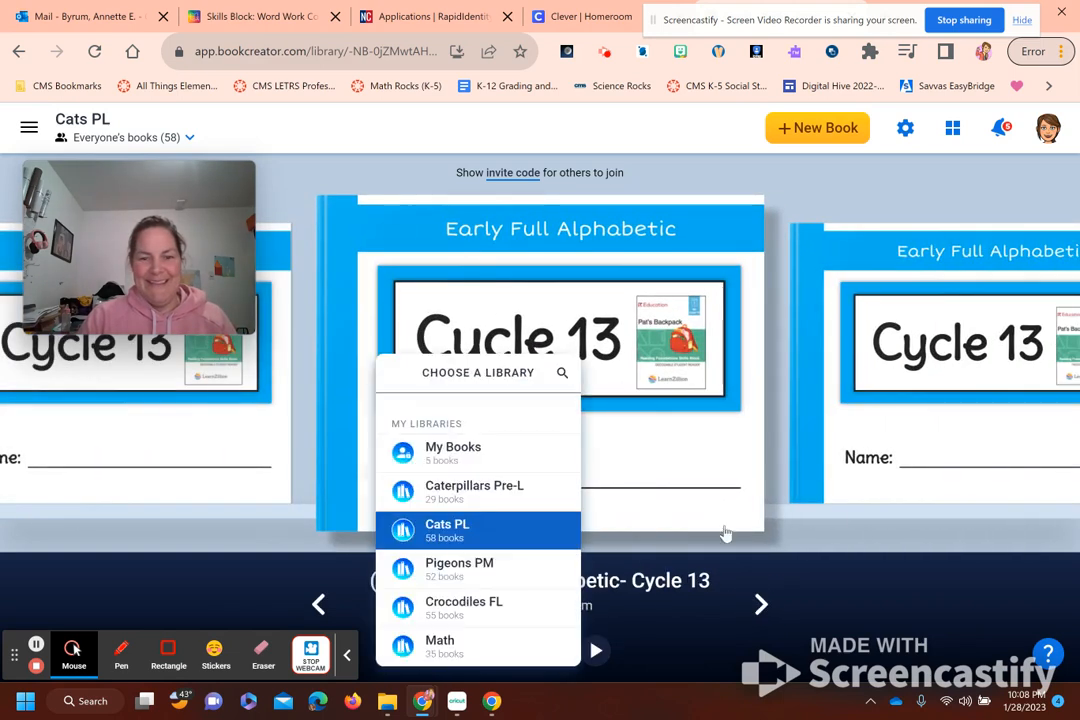
left_click(446, 530)
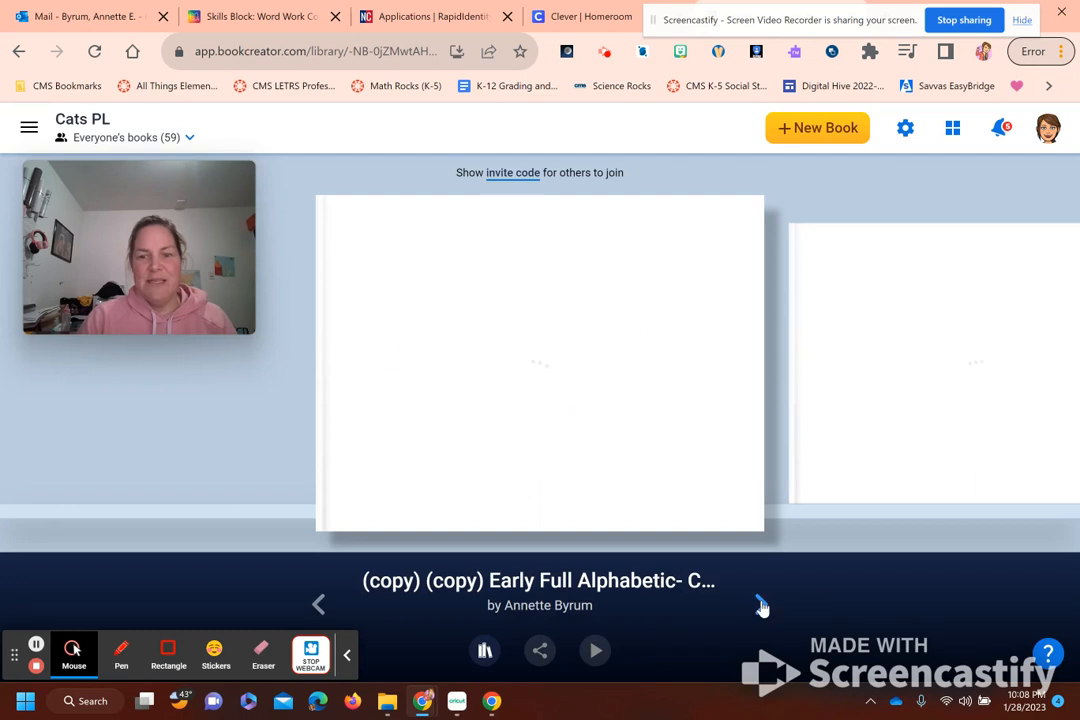
Find the original Early Full Alphabetic- Cycle 13 book, the one without "(copy)" in its title, and delete it.
left_click(762, 606)
left_click(762, 606)
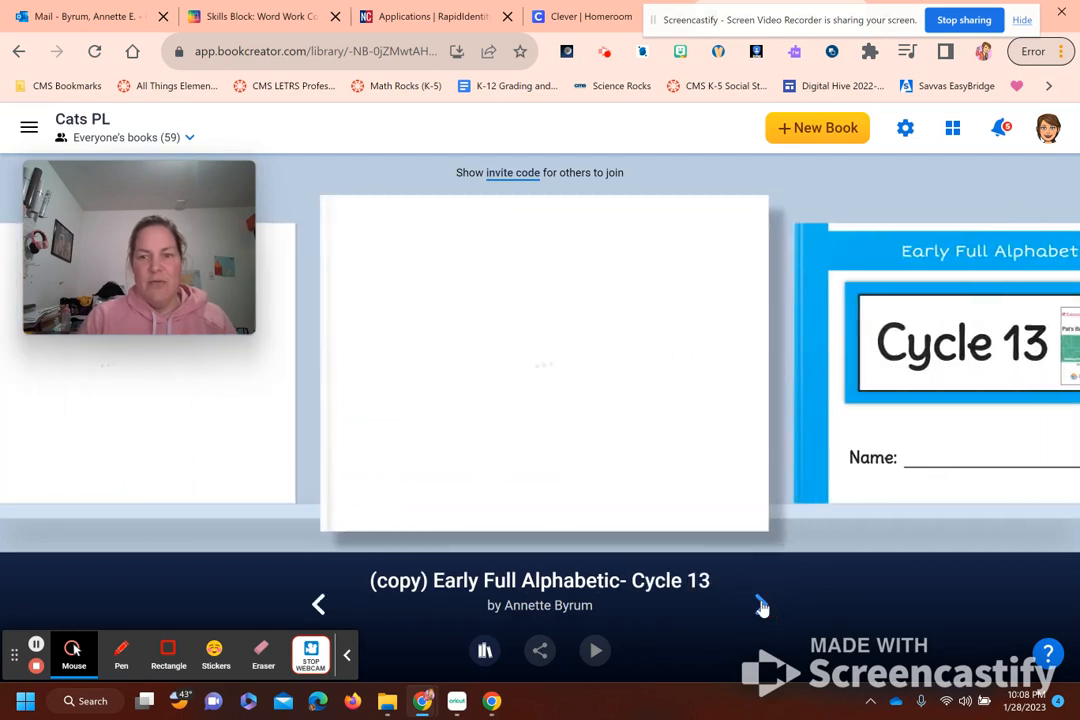
left_click(762, 606)
left_click(762, 606)
left_click(763, 606)
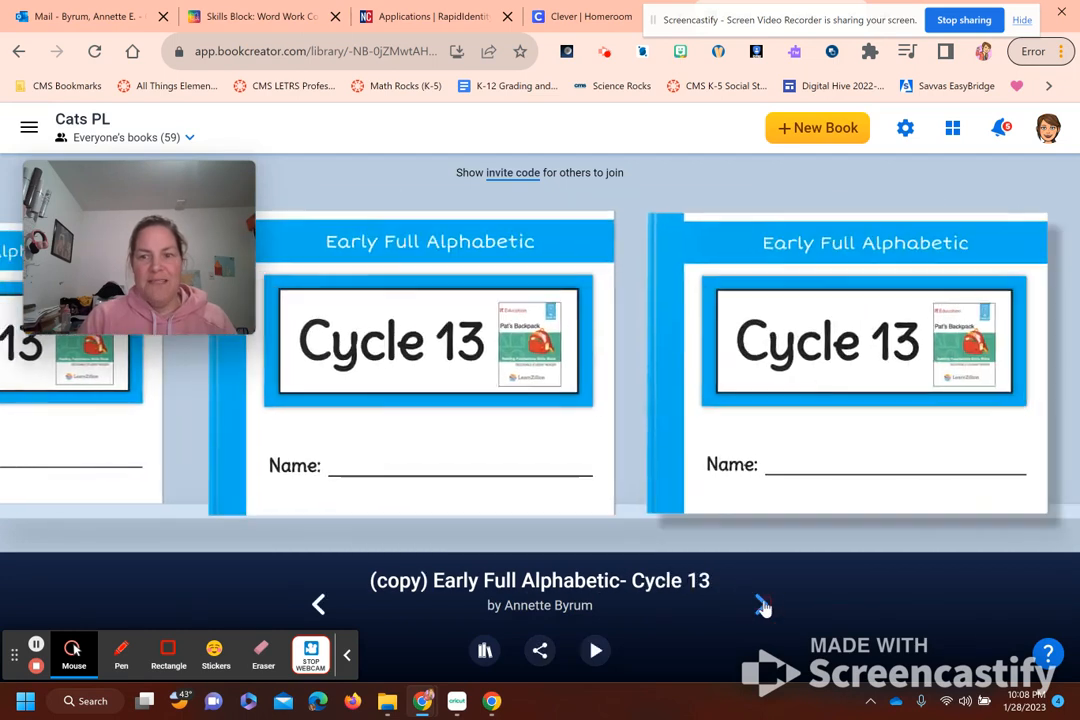
left_click(762, 606)
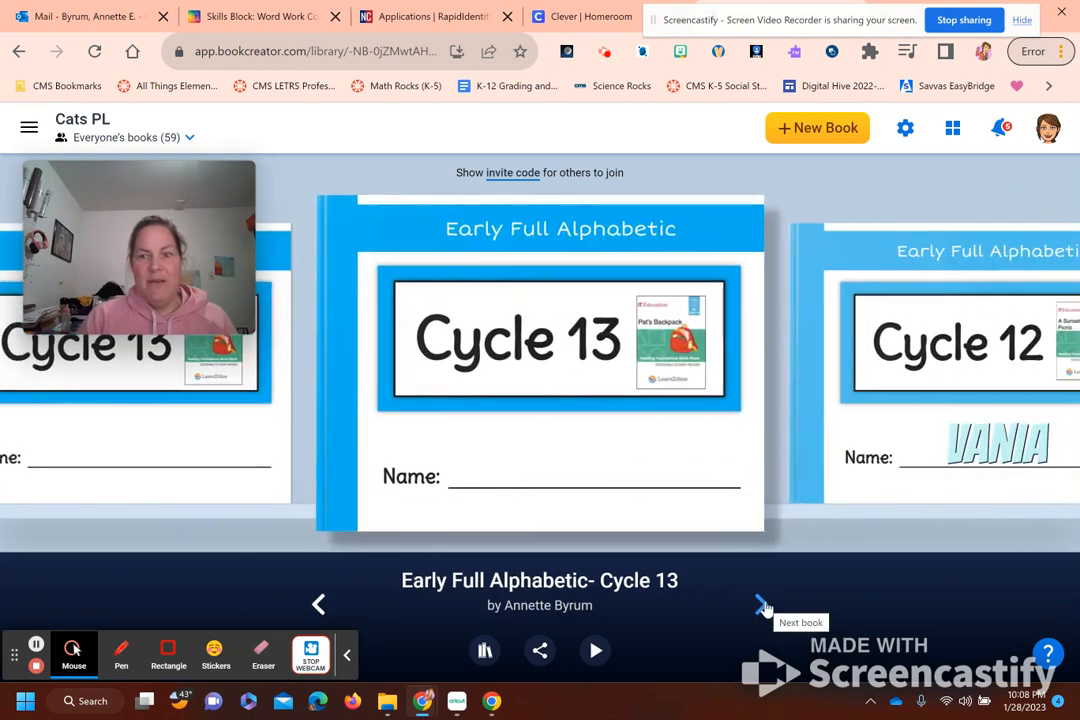
left_click(484, 650)
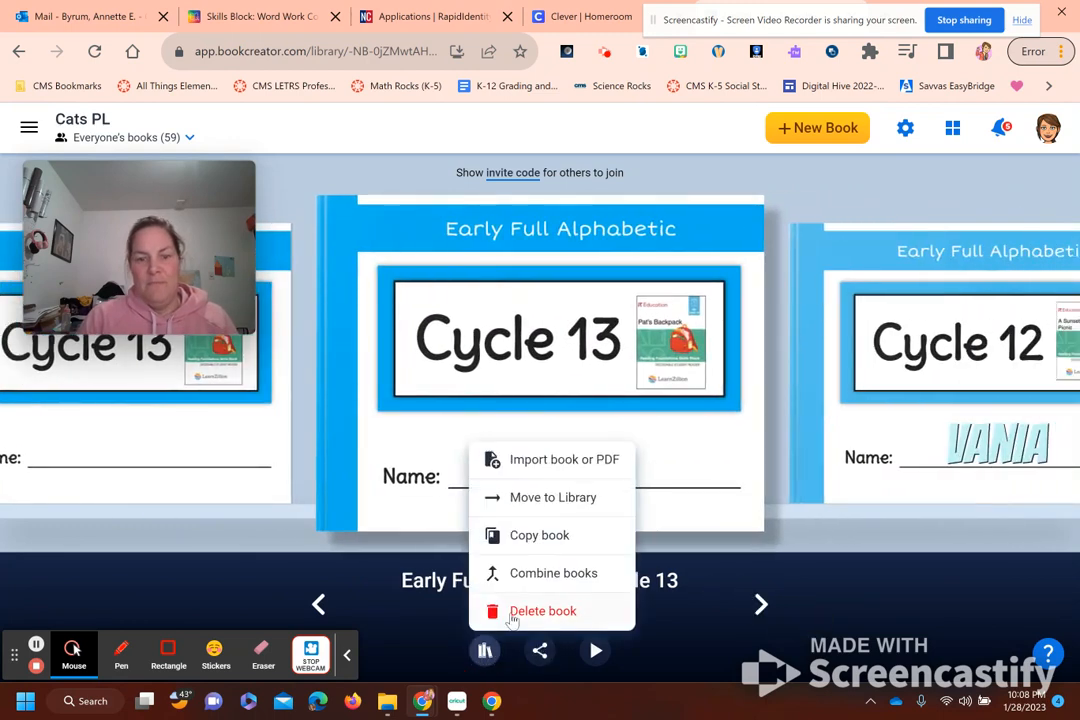
left_click(512, 612)
left_click(636, 442)
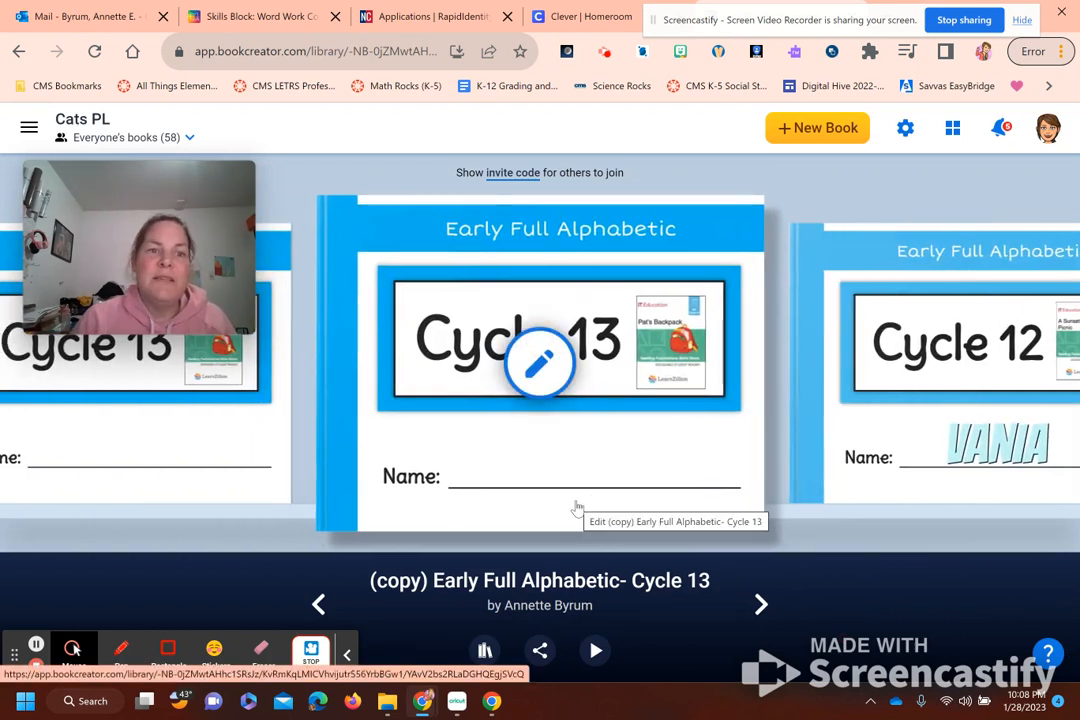
Retitle the Cycle 13 copy beside the Cycle 12 book as the student's first name plus "- Cycle 13" and set that student as author.
left_click(606, 581)
left_click_drag(619, 581, 345, 585)
type("Vania")
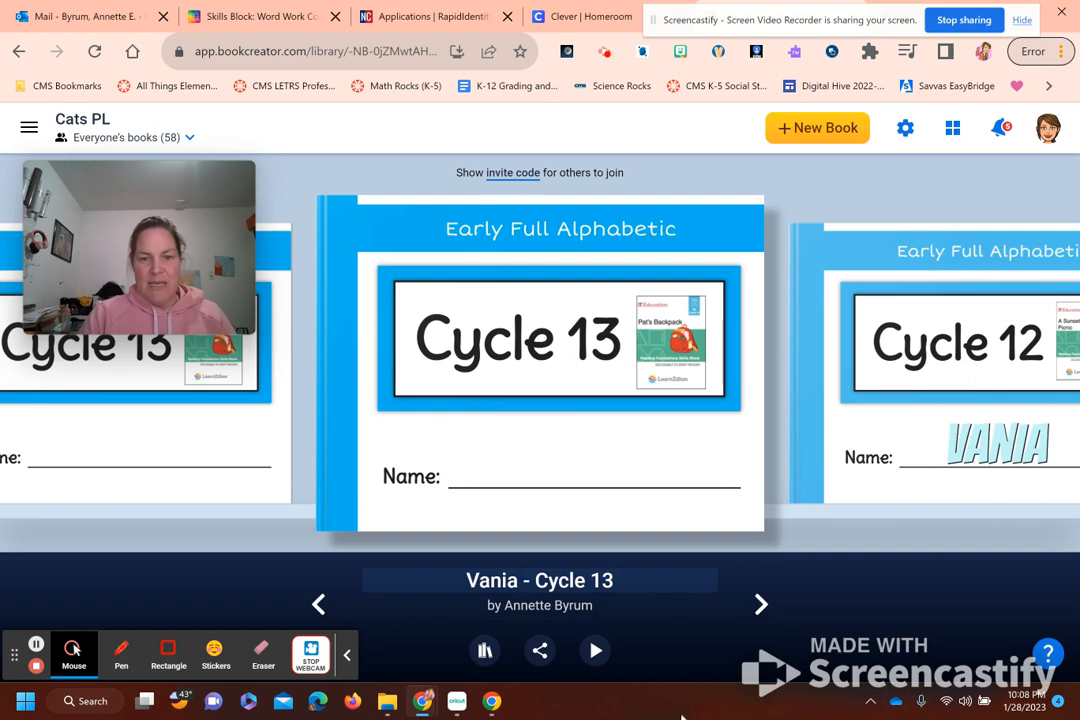
key("Tab")
type("Vania")
Start collaboration on the renamed Cycle 13 book with only that student allowed to edit it.
left_click(540, 651)
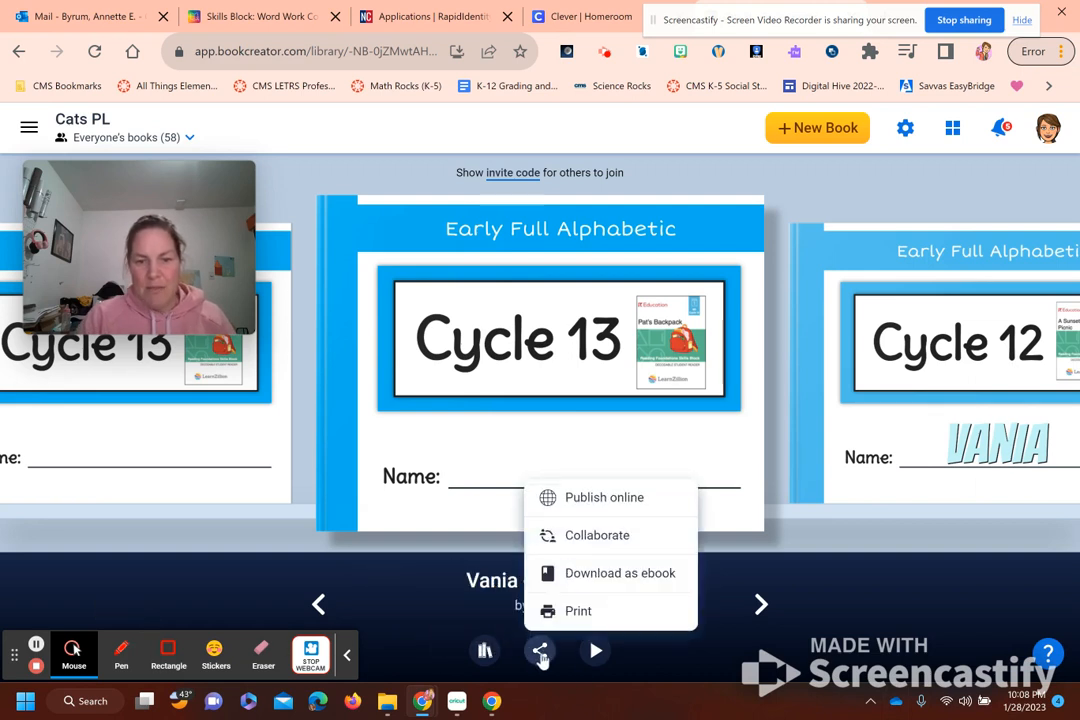
left_click(578, 540)
left_click(540, 435)
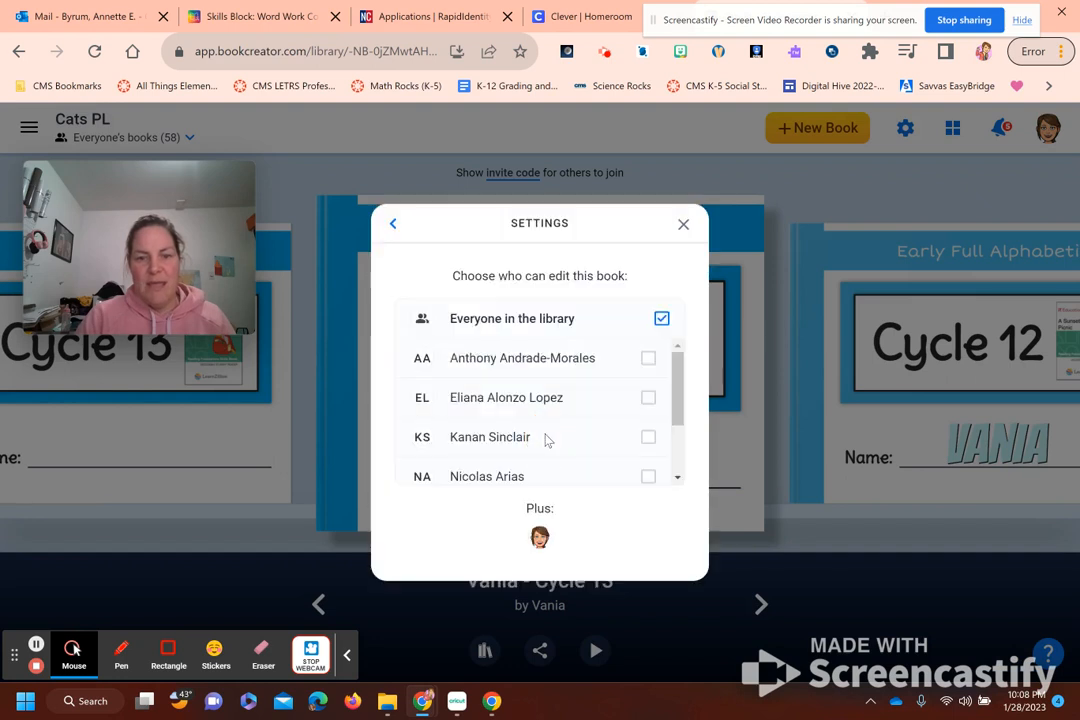
scroll(620, 457, "down", 2)
left_click(646, 465)
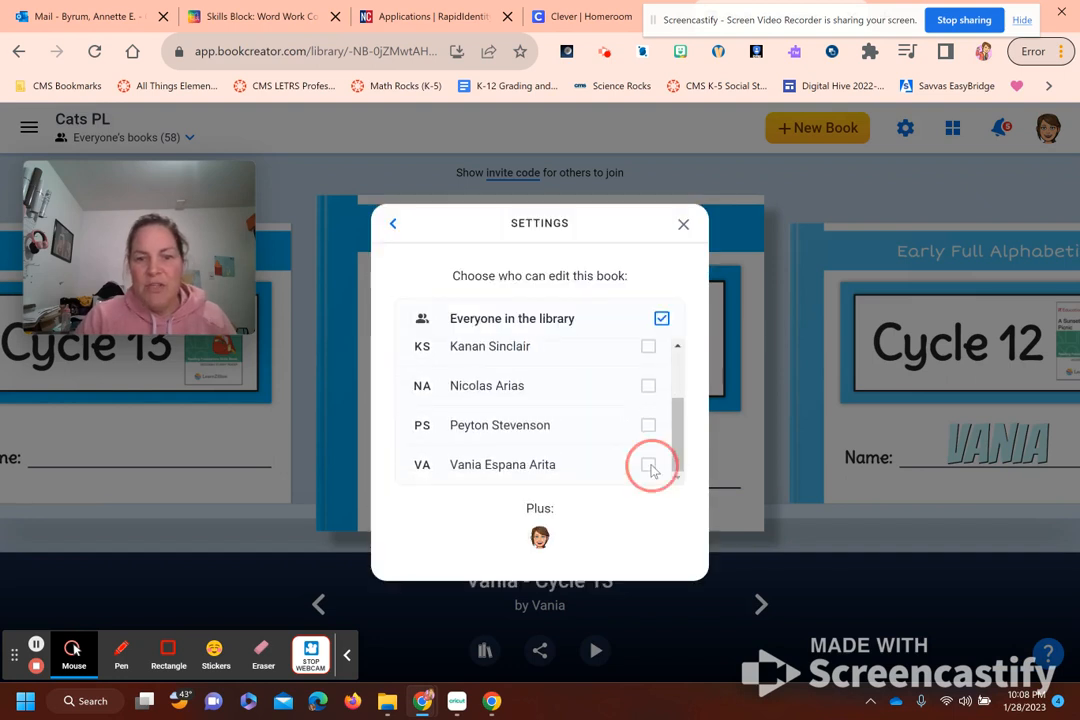
left_click(683, 225)
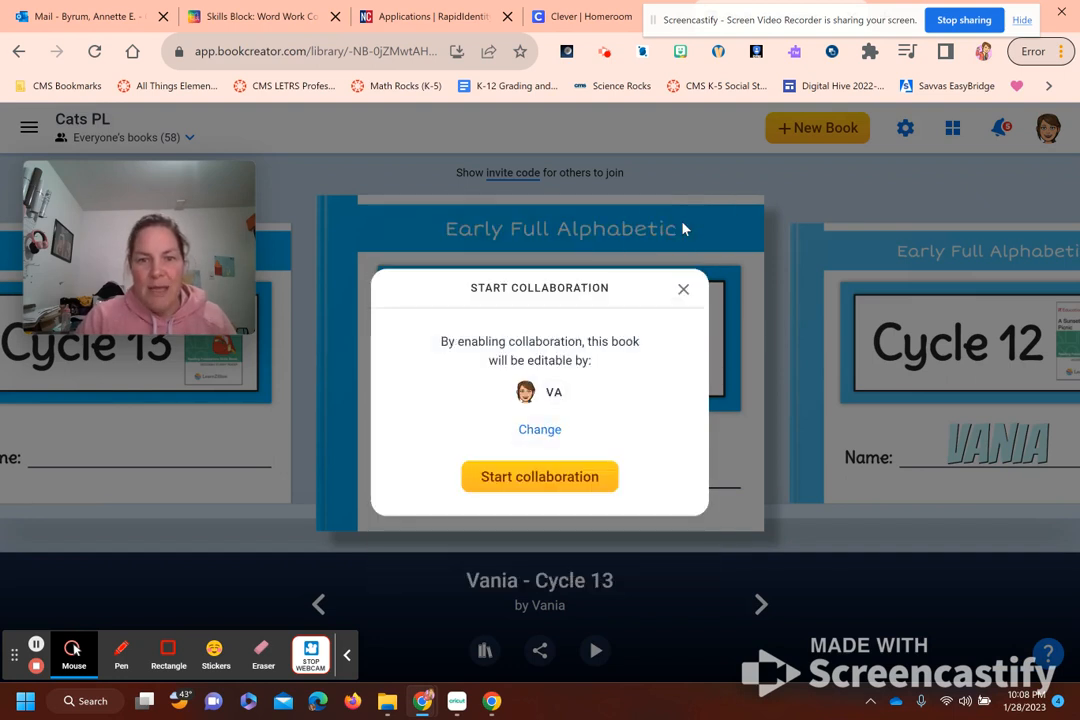
left_click(543, 478)
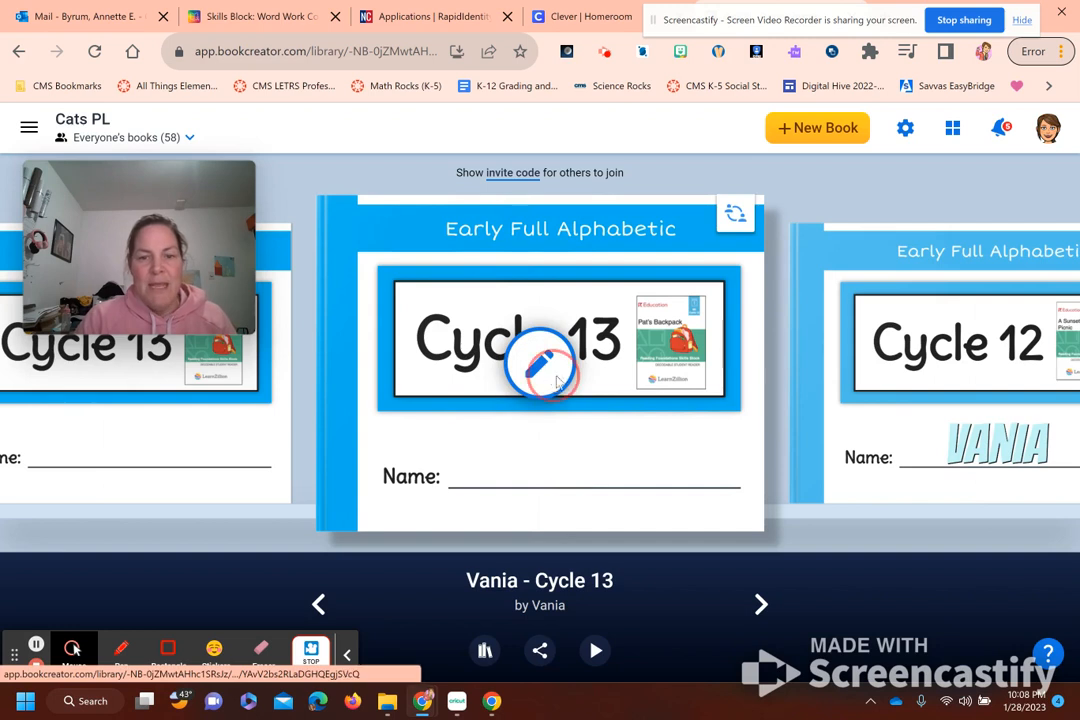
Open the student's book for editing and place their first name in capitals on the cover's Name line, using the Title text style.
left_click(553, 378)
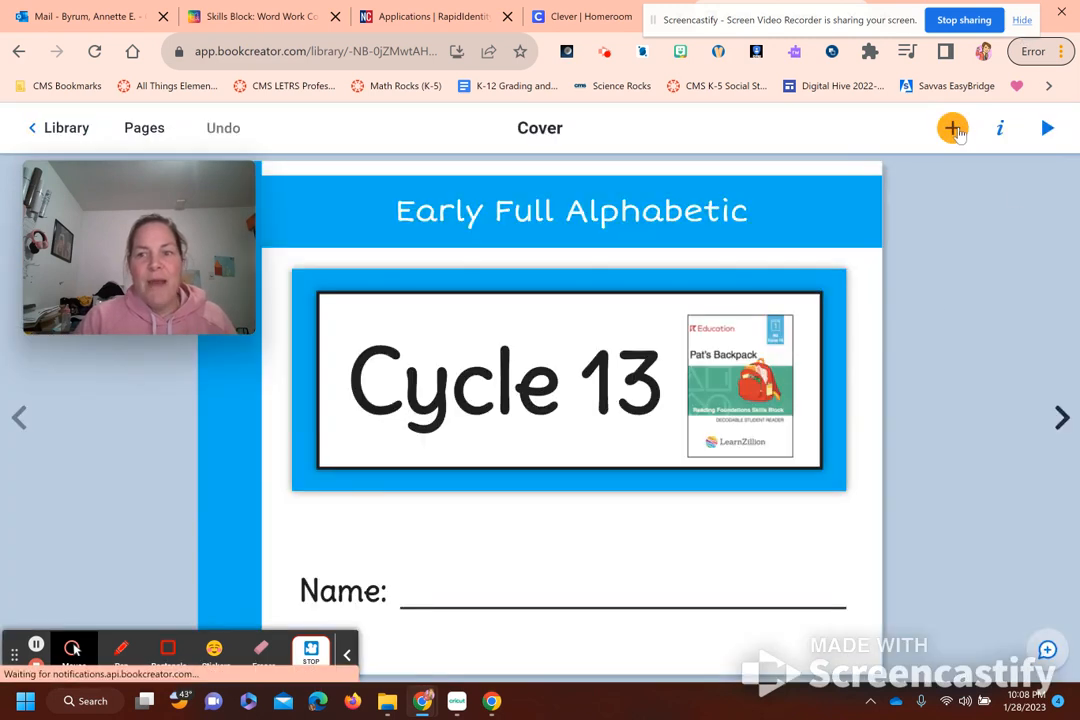
left_click(953, 128)
left_click(916, 366)
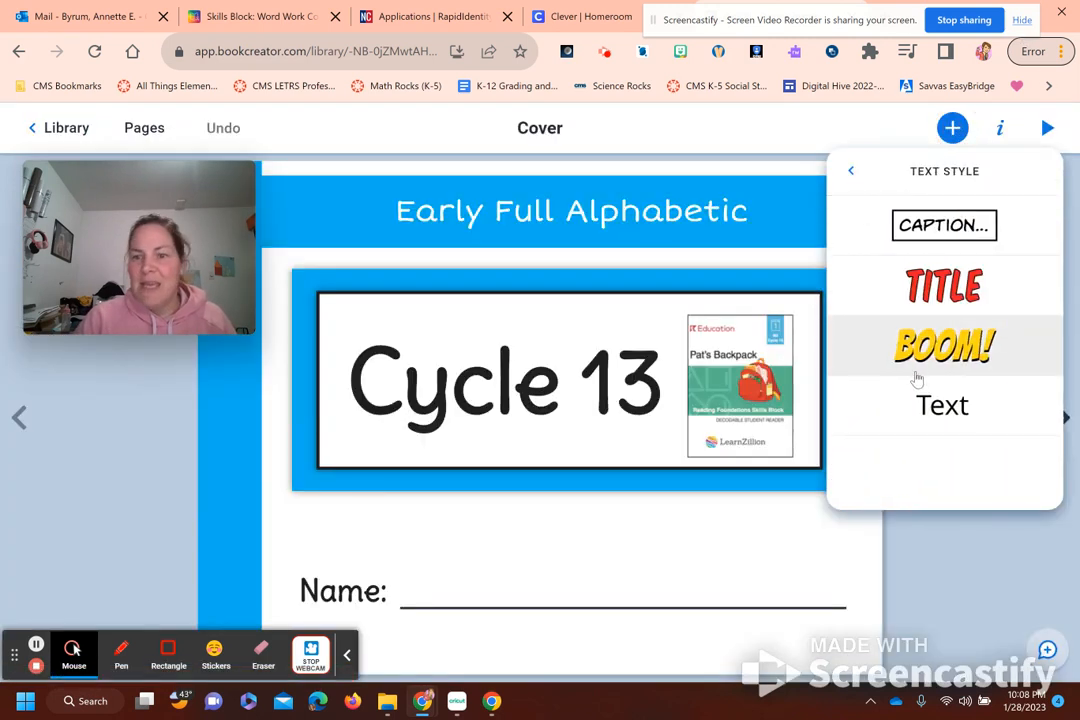
left_click(935, 295)
type("VANIA")
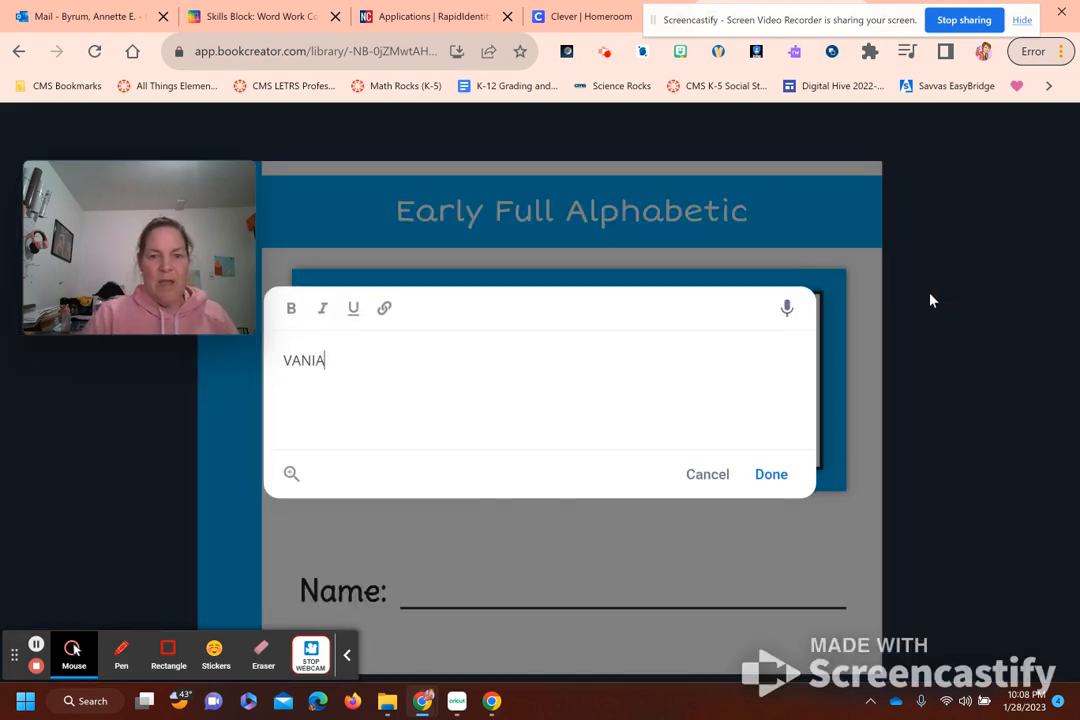
left_click(764, 476)
left_click_drag(365, 280, 493, 562)
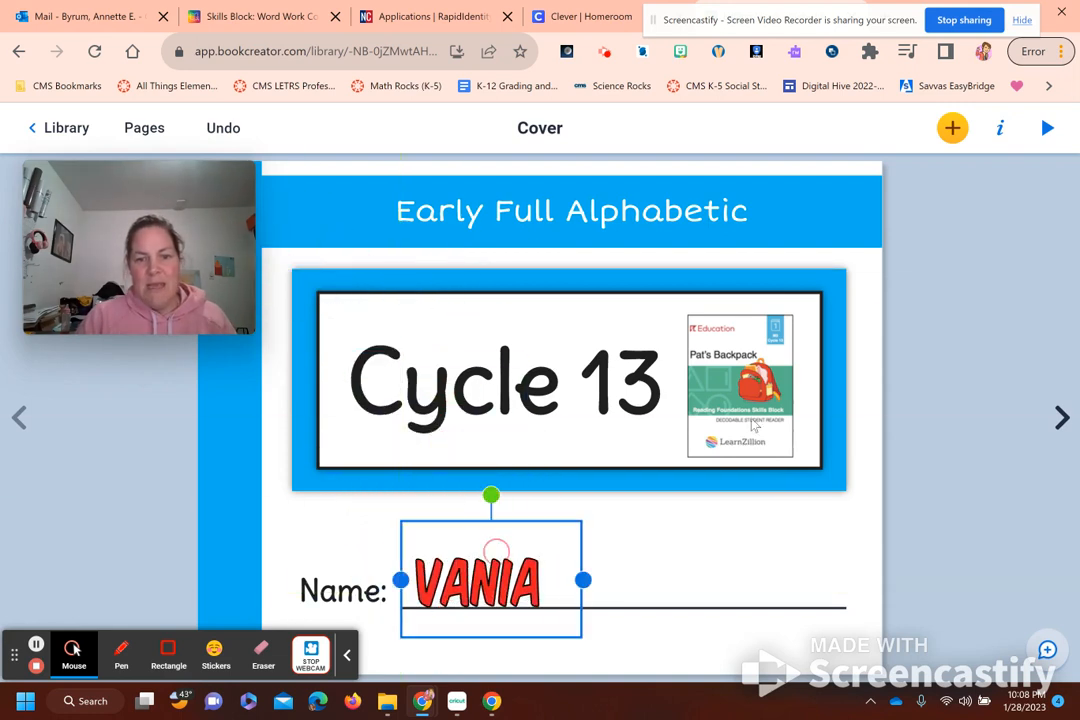
Enlarge the student's name on the cover to text size 136 and reposition it above the Name line.
left_click(1000, 129)
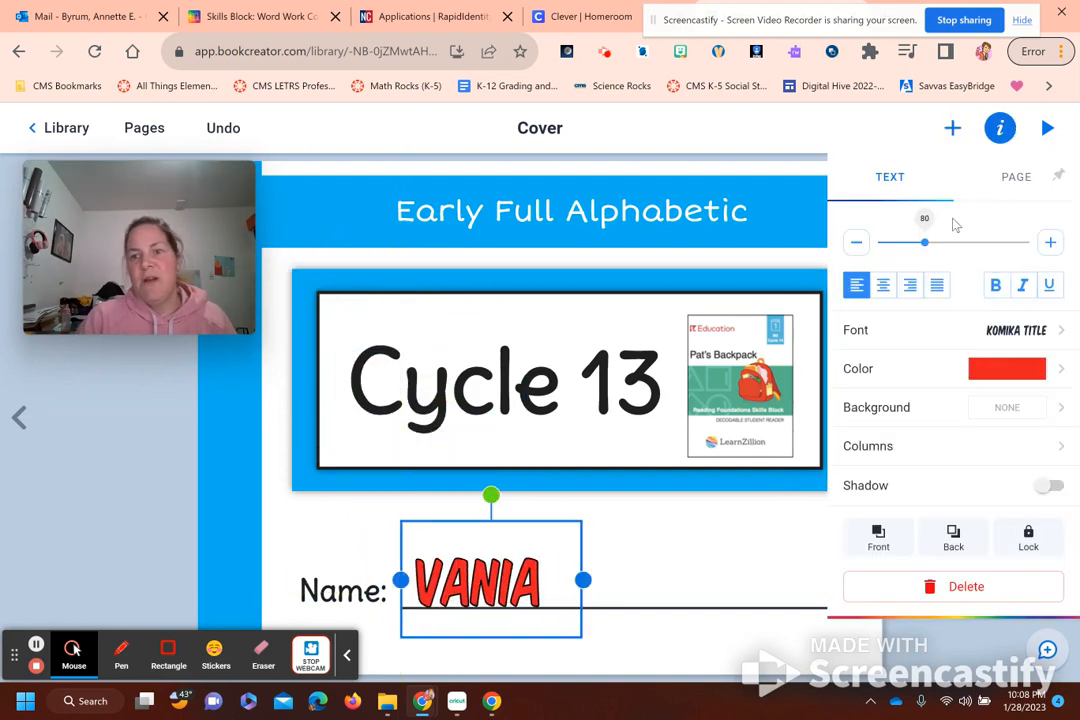
left_click_drag(928, 240, 957, 242)
left_click_drag(498, 612, 548, 571)
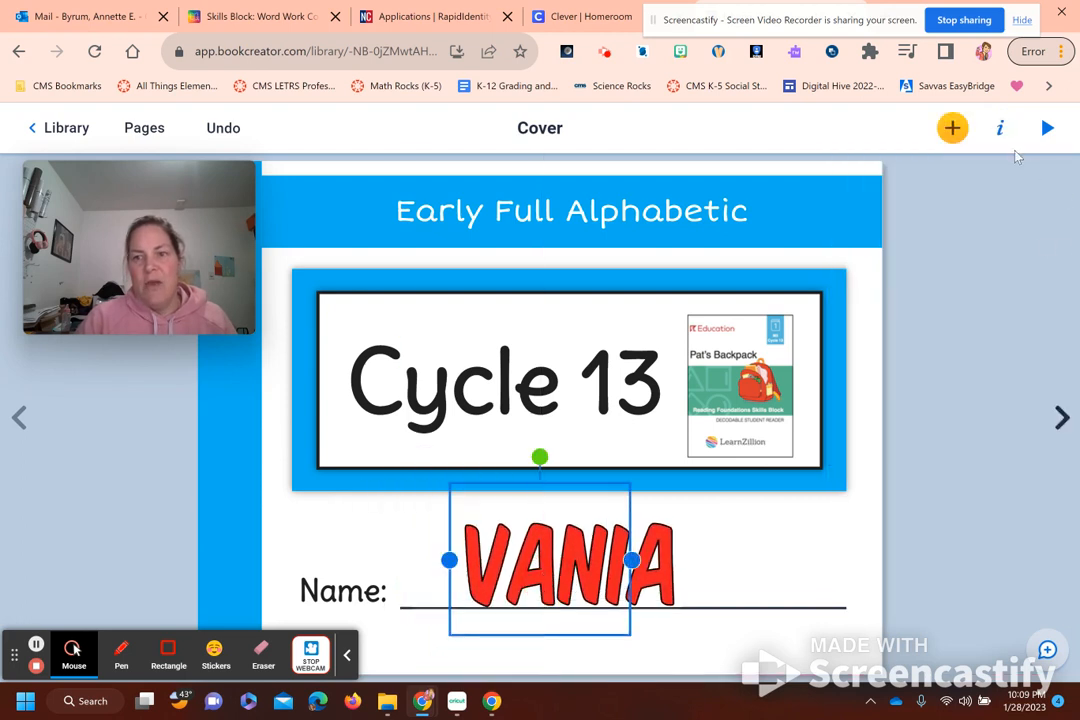
Look at the color choices for the name text on the cover and close them.
left_click(1000, 128)
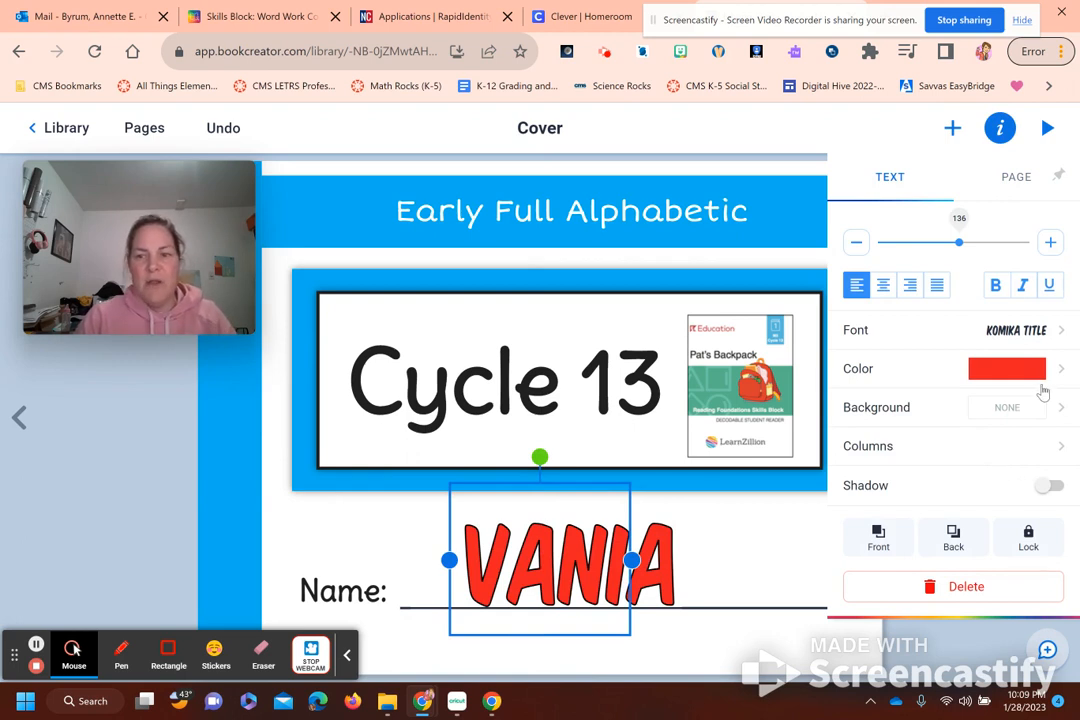
left_click(1052, 369)
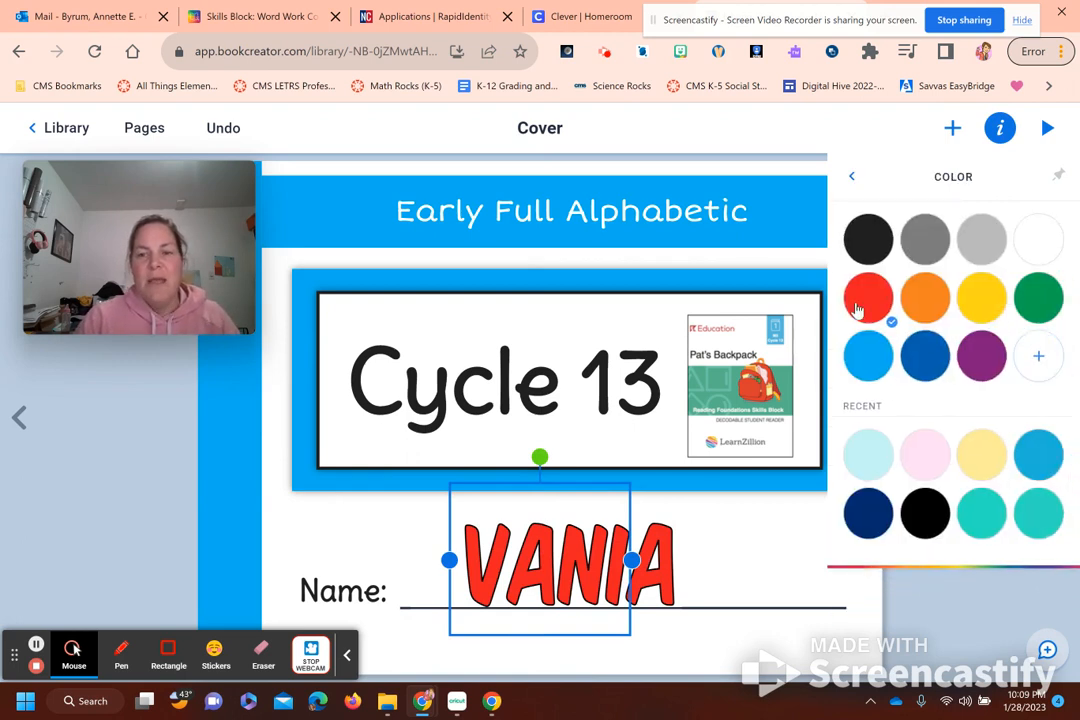
left_click(722, 505)
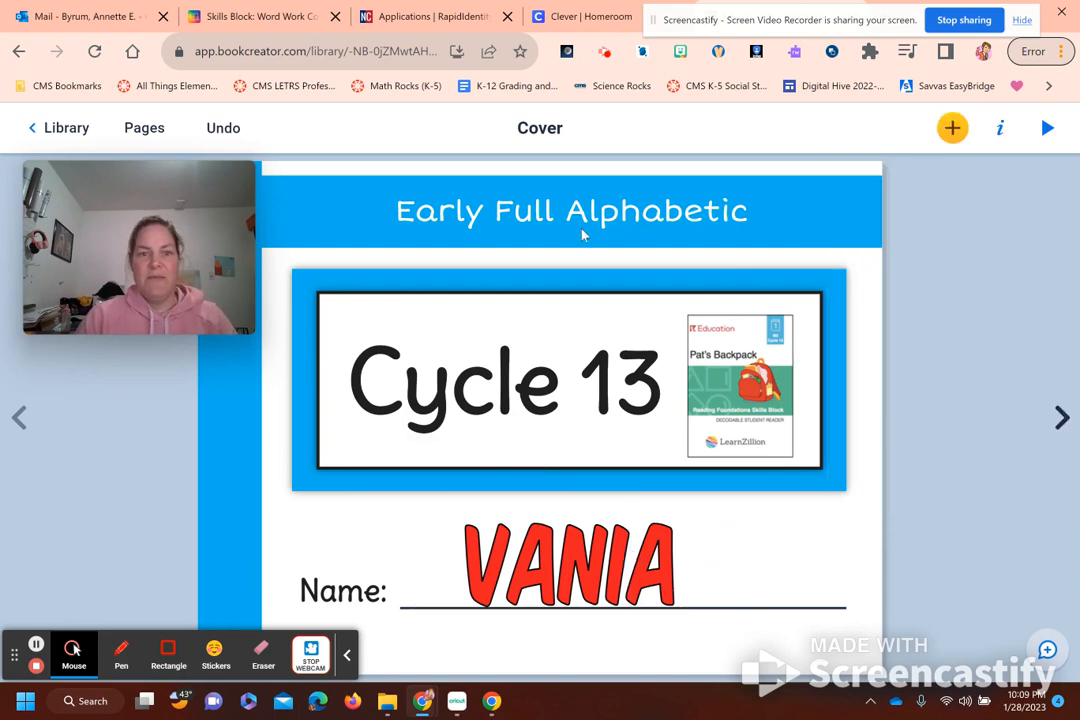
Return to the library and bring up the next Cycle 13 copy that has no student name.
left_click(72, 132)
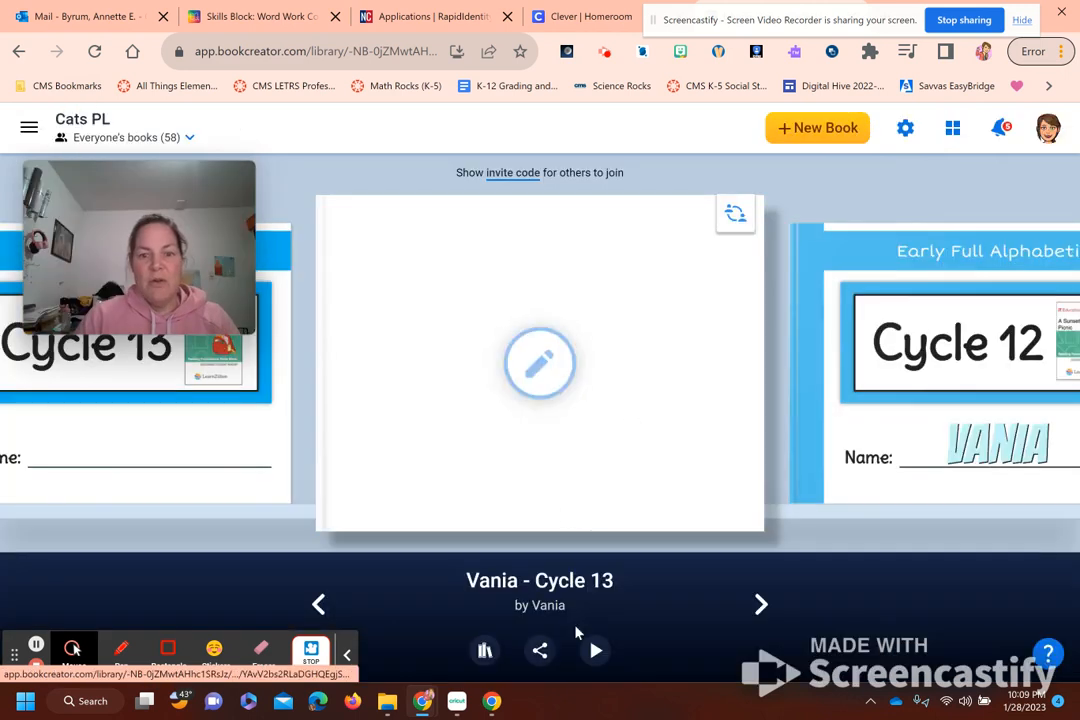
left_click(318, 605)
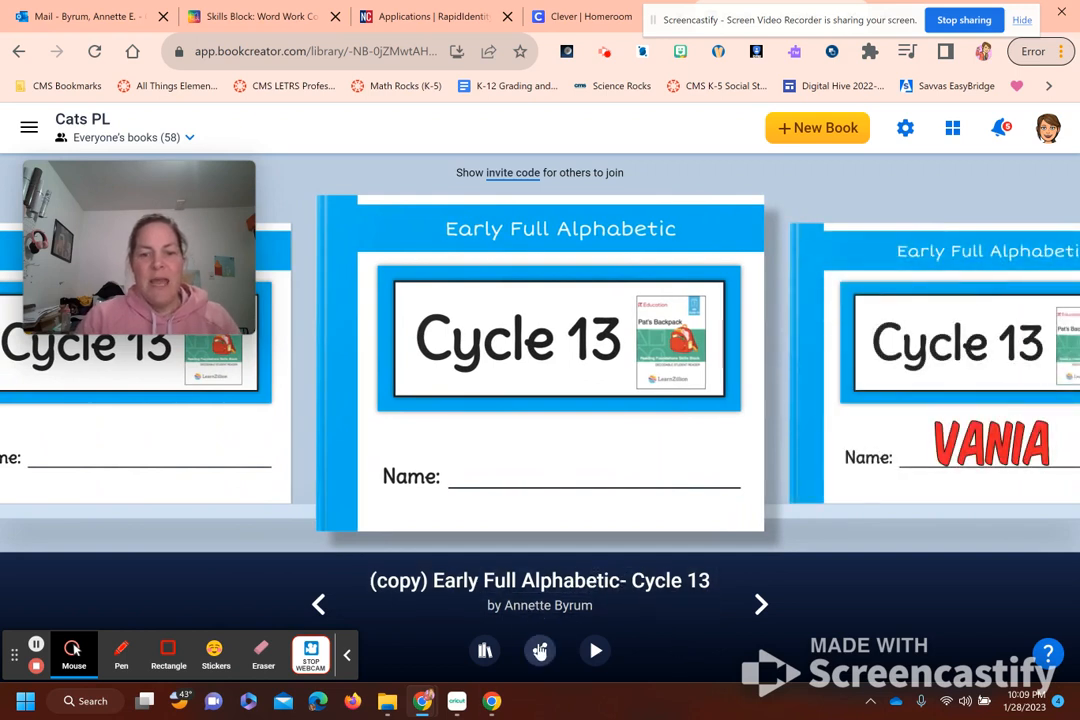
left_click(540, 651)
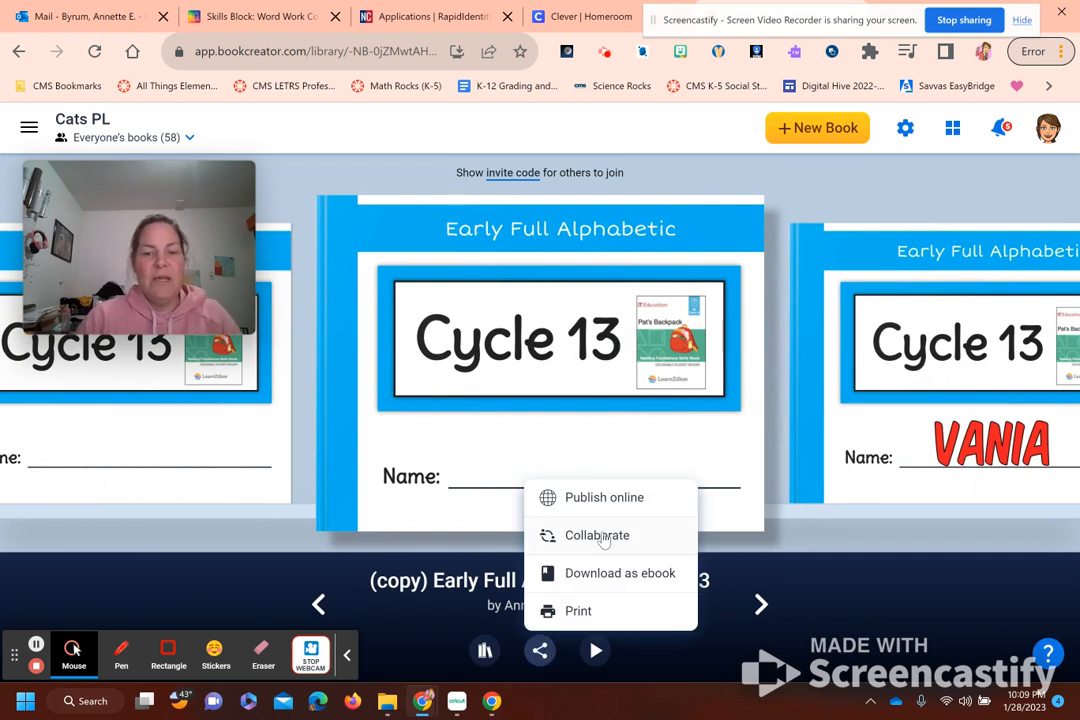
left_click(604, 538)
left_click(550, 441)
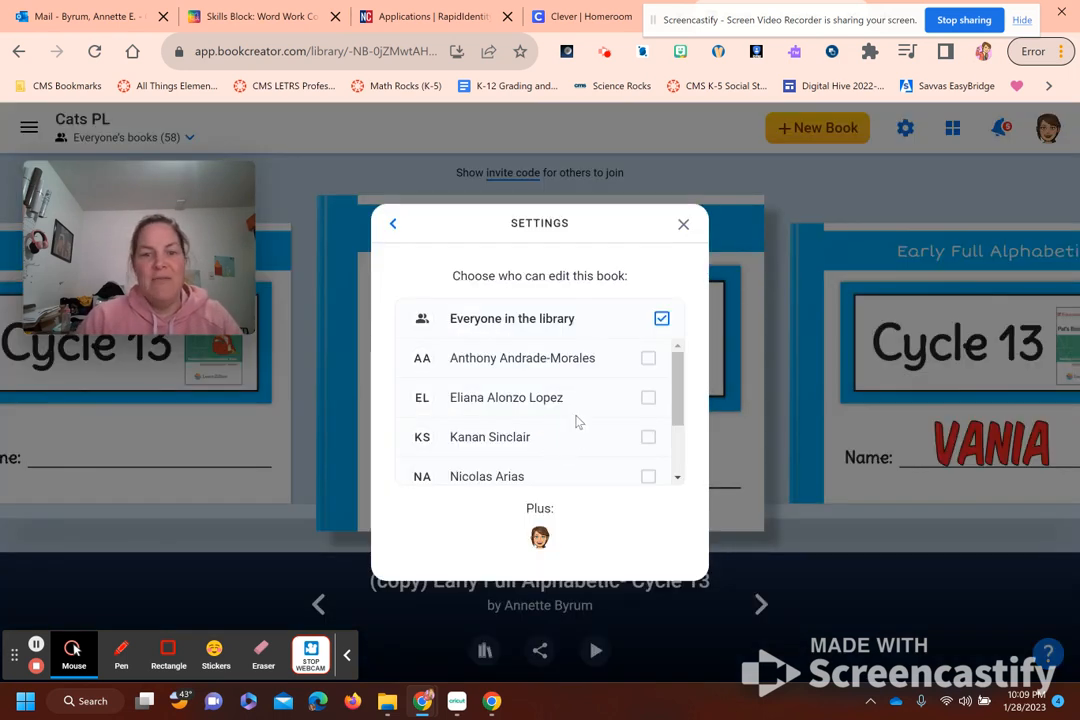
left_click(682, 228)
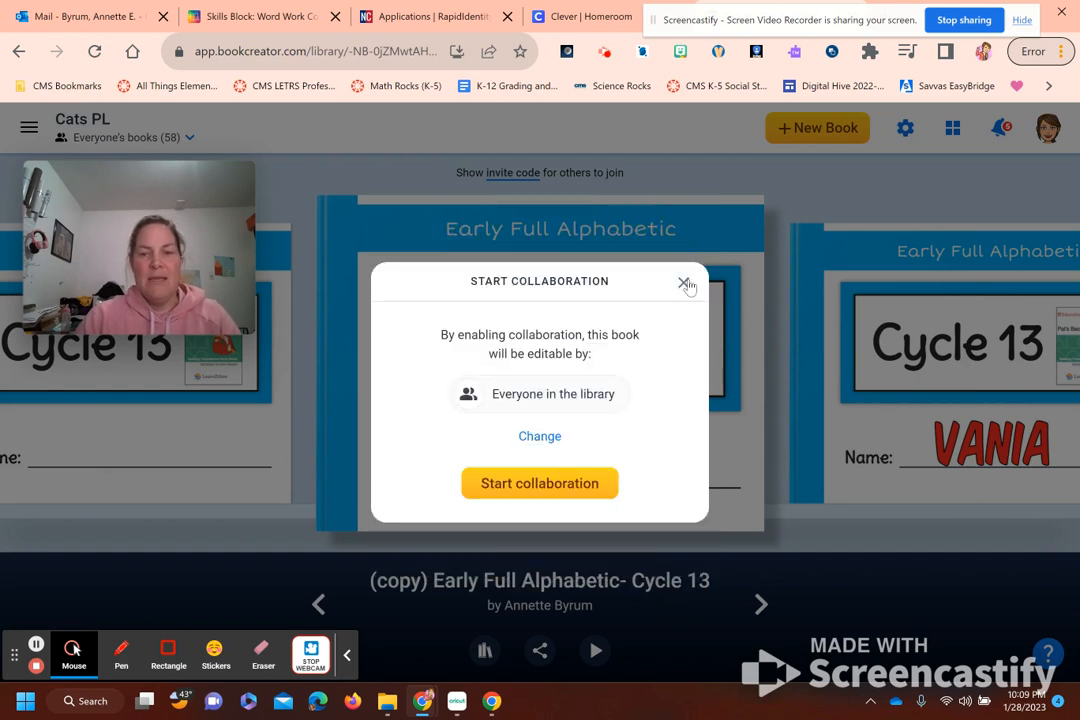
left_click(685, 284)
left_click(541, 651)
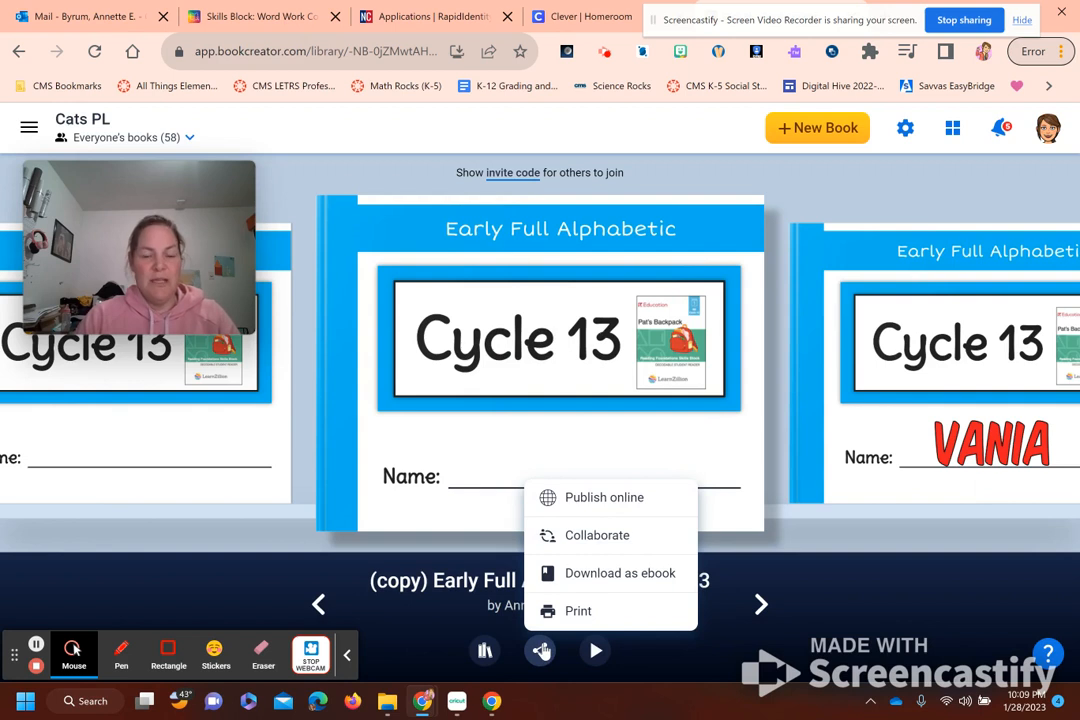
left_click(541, 651)
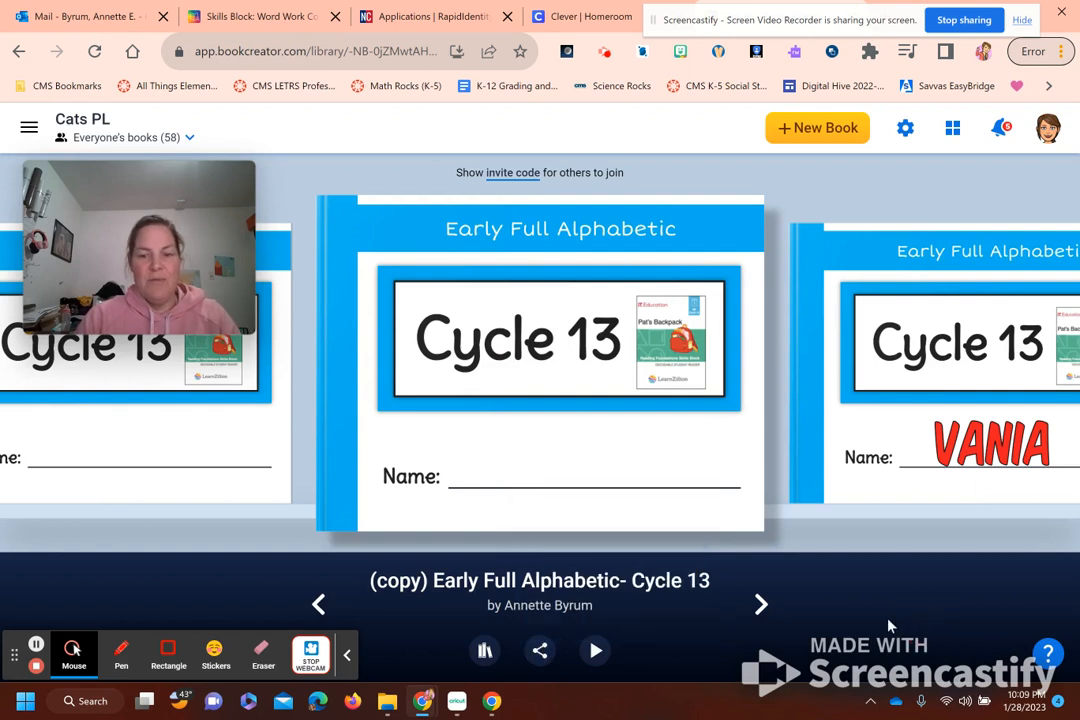
Start collaboration on the unassigned Cycle 13 copy with only the first student in the list allowed to edit it.
left_click(540, 652)
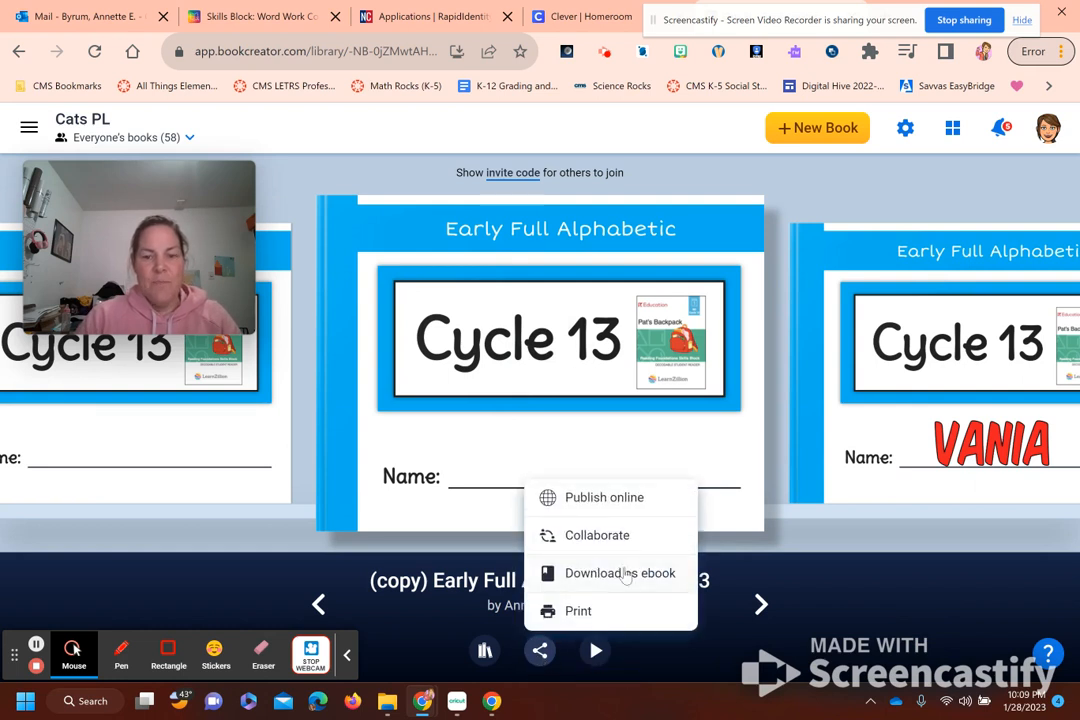
left_click(582, 535)
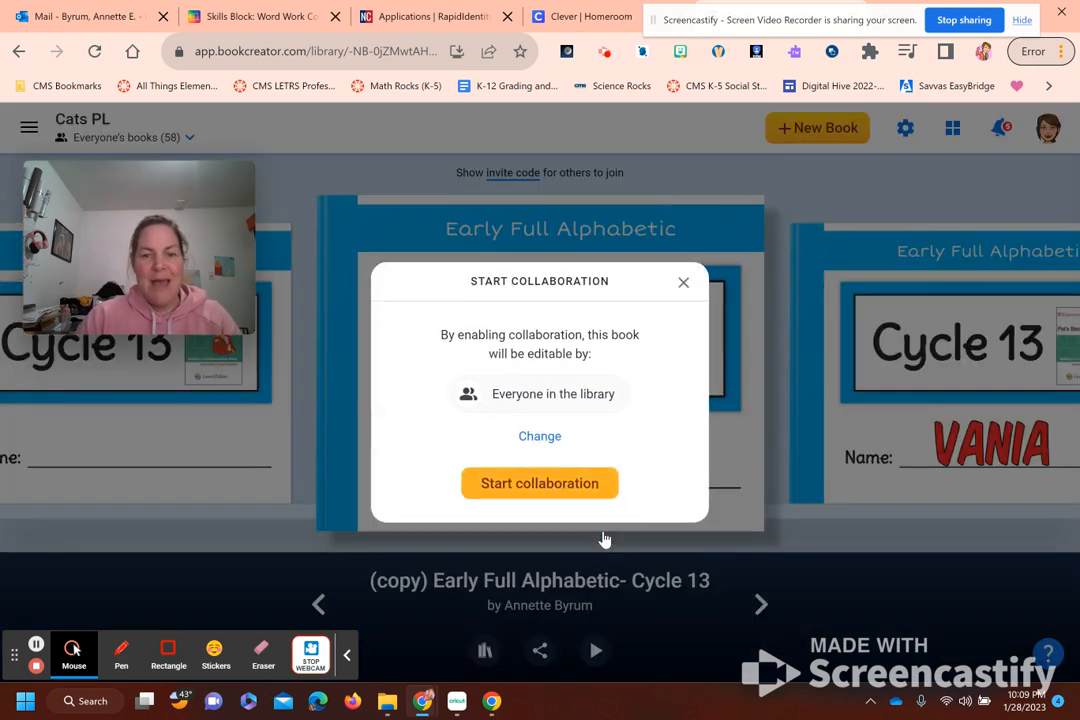
left_click(548, 438)
left_click(648, 358)
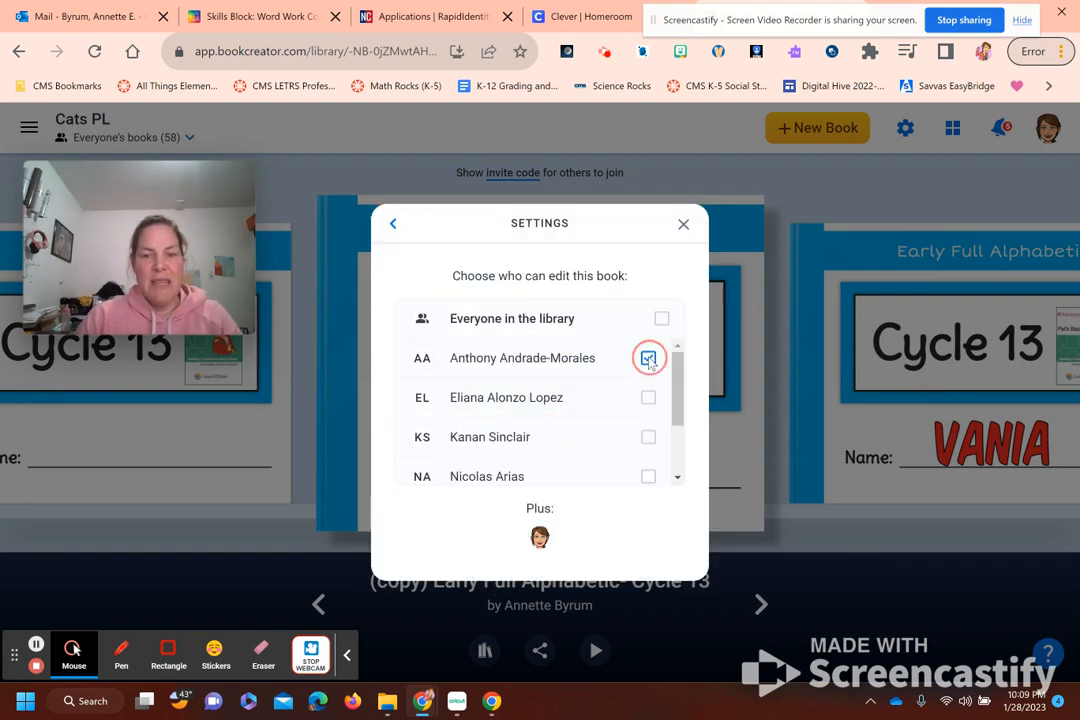
left_click(682, 225)
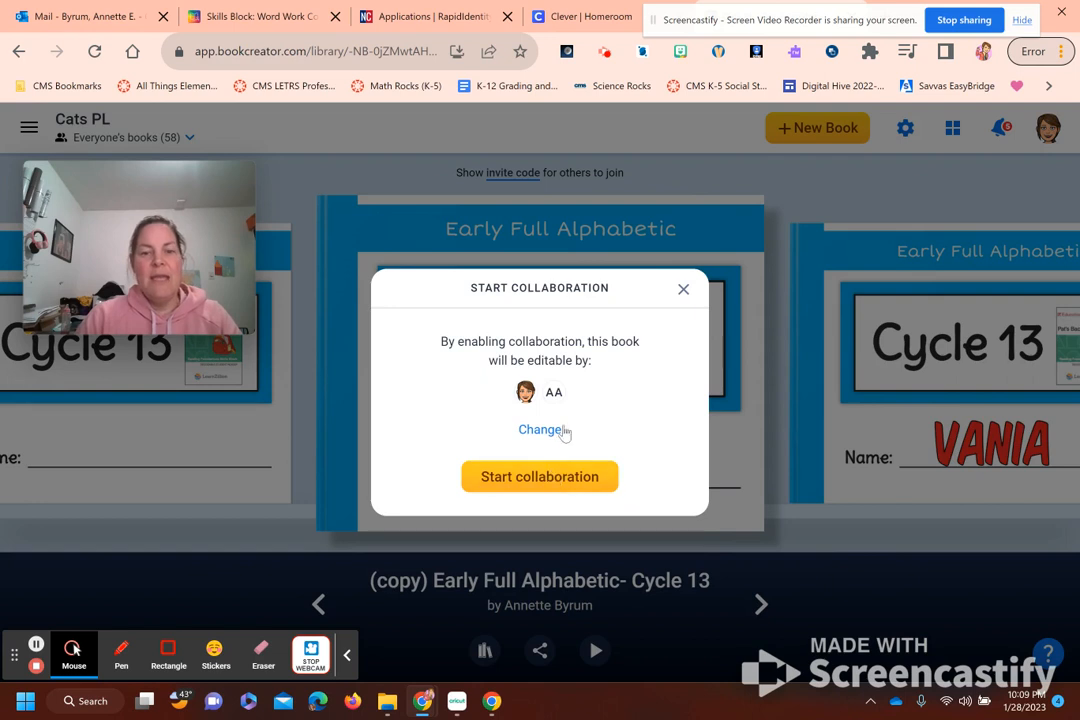
left_click(540, 477)
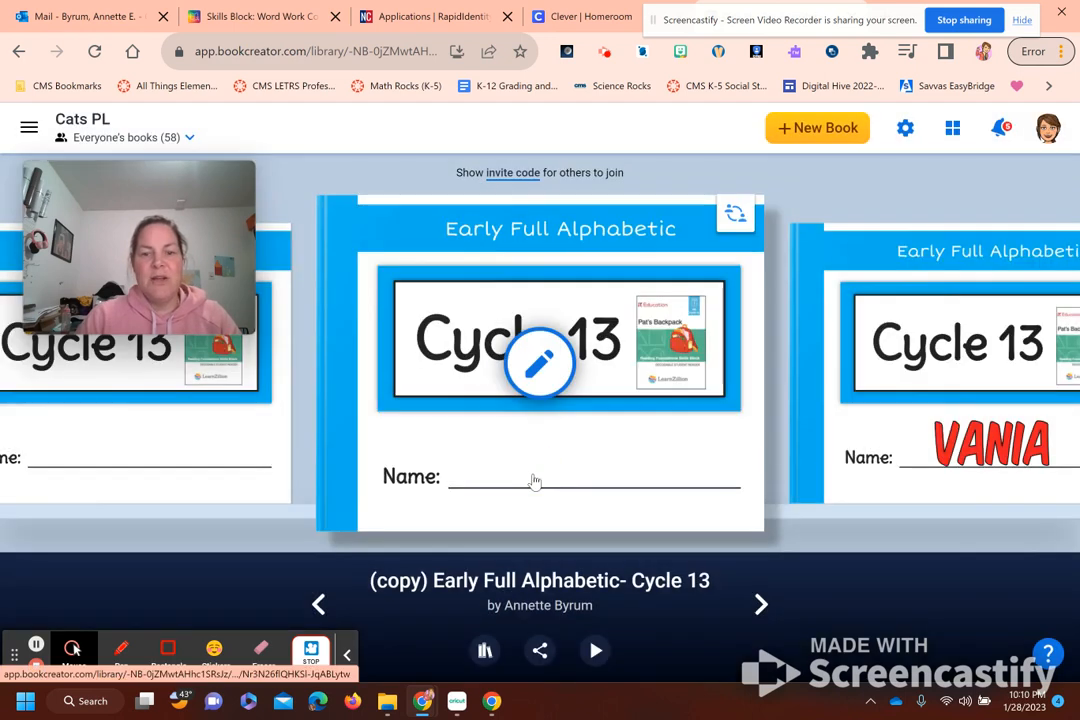
Open the shared copy for editing and add the student's first name in capitals as text on the cover.
left_click(540, 362)
left_click(952, 128)
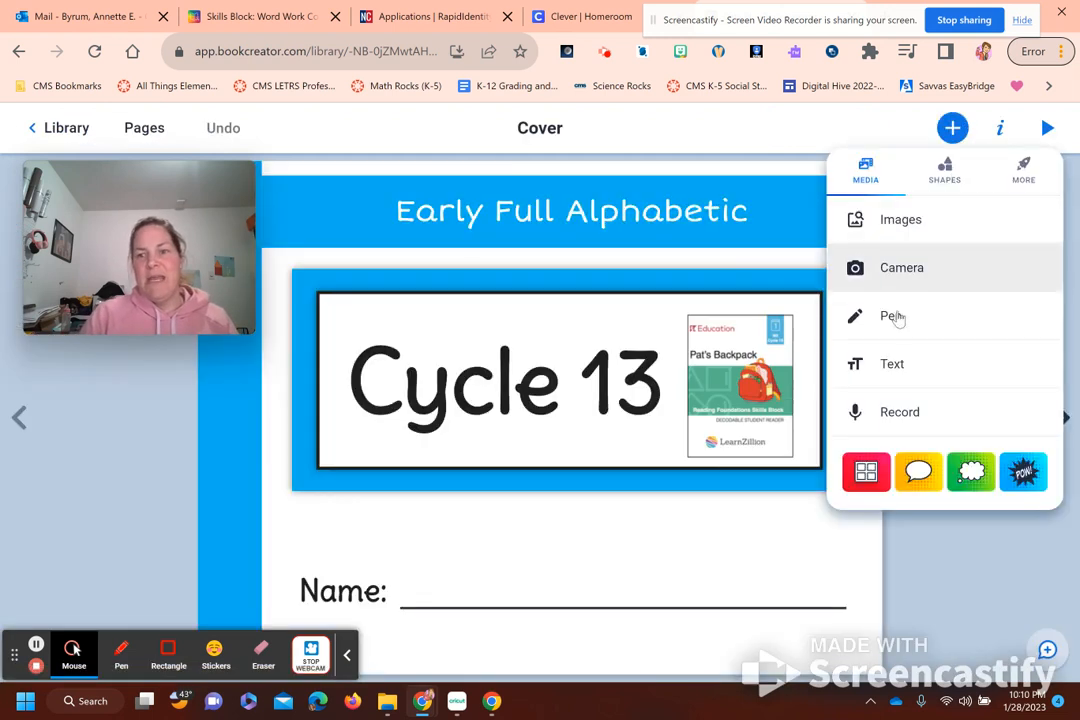
left_click(893, 363)
left_click(940, 289)
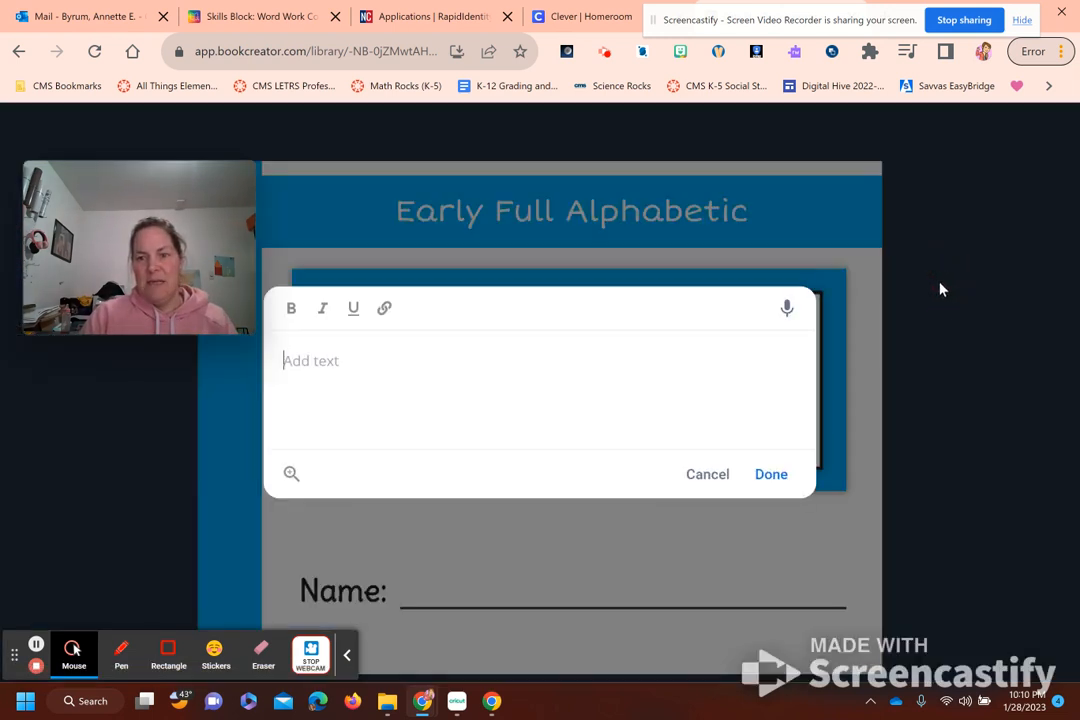
type("Anthon")
key("BackSpace")
key("BackSpace")
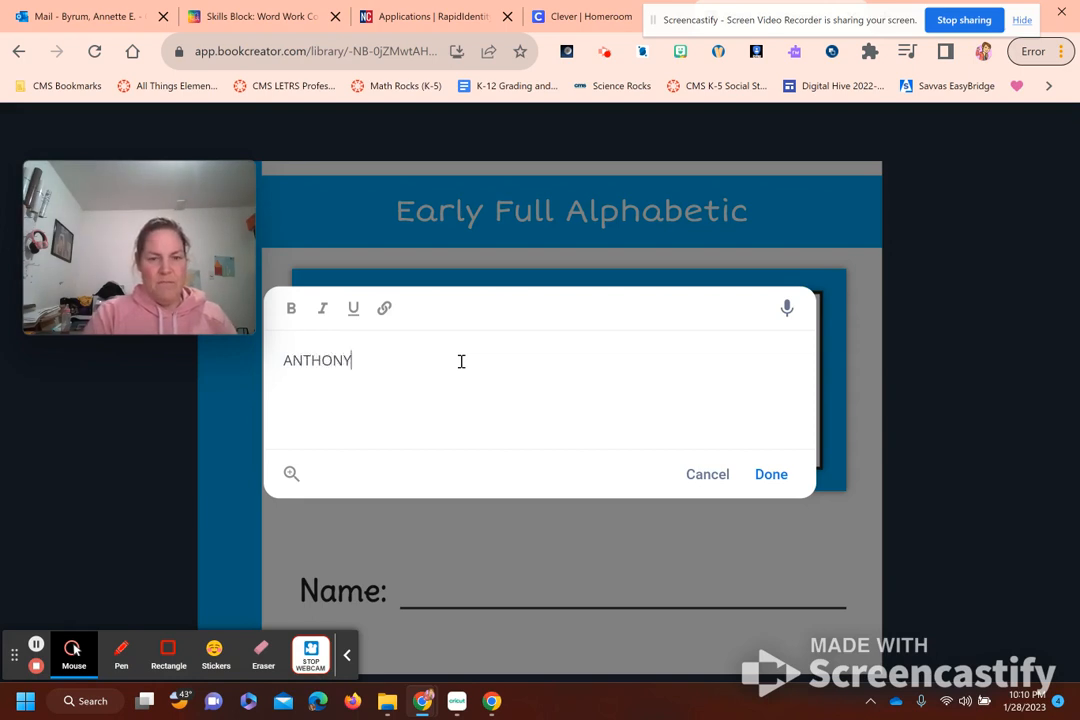
left_click(766, 477)
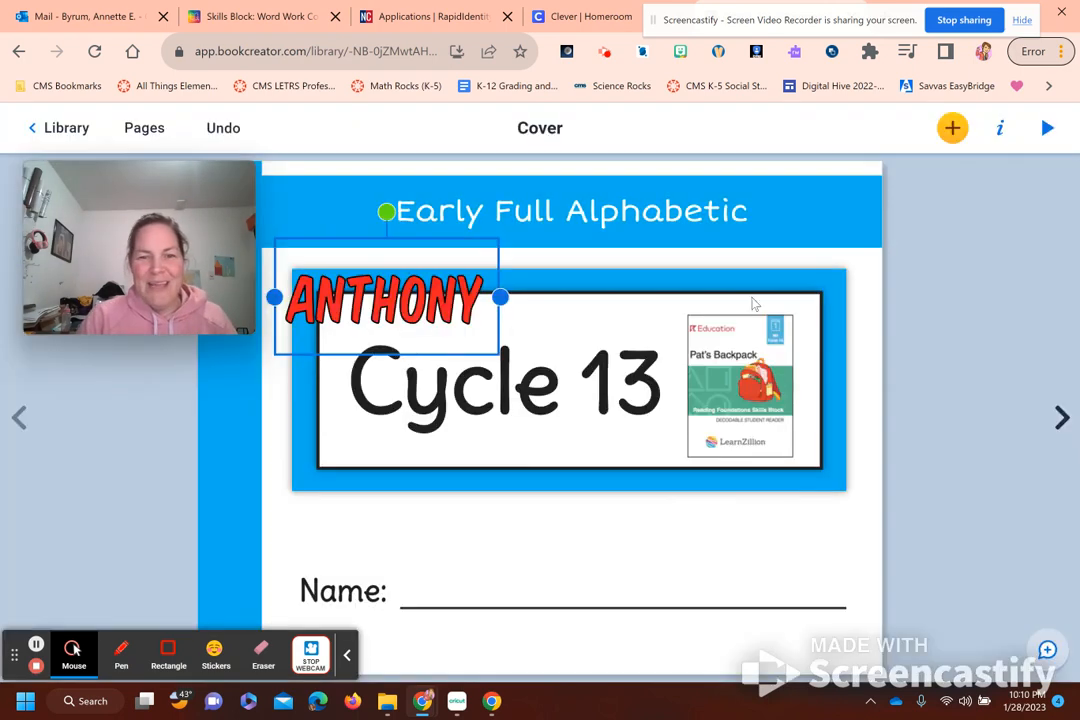
Enlarge the student's name text and move it onto the cover's Name line.
left_click(1000, 128)
left_click_drag(926, 241, 957, 241)
left_click_drag(396, 372, 489, 564)
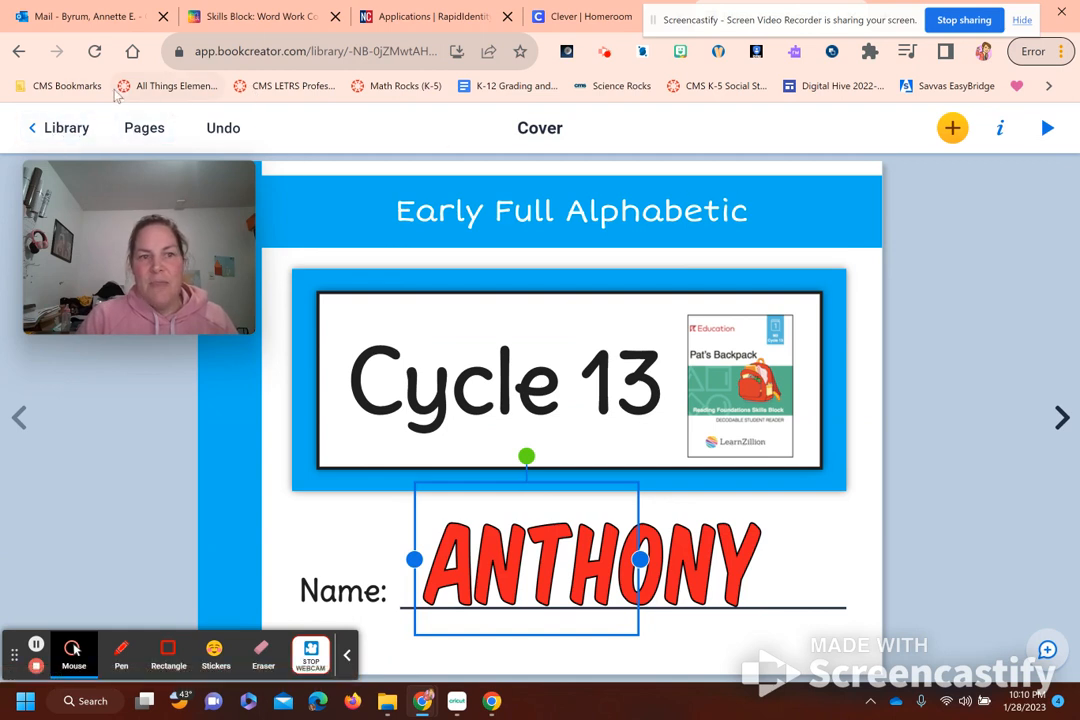
Back in the library, retitle the book as the student's first name plus "- Cycle 13" and set the author to that first name.
left_click(33, 127)
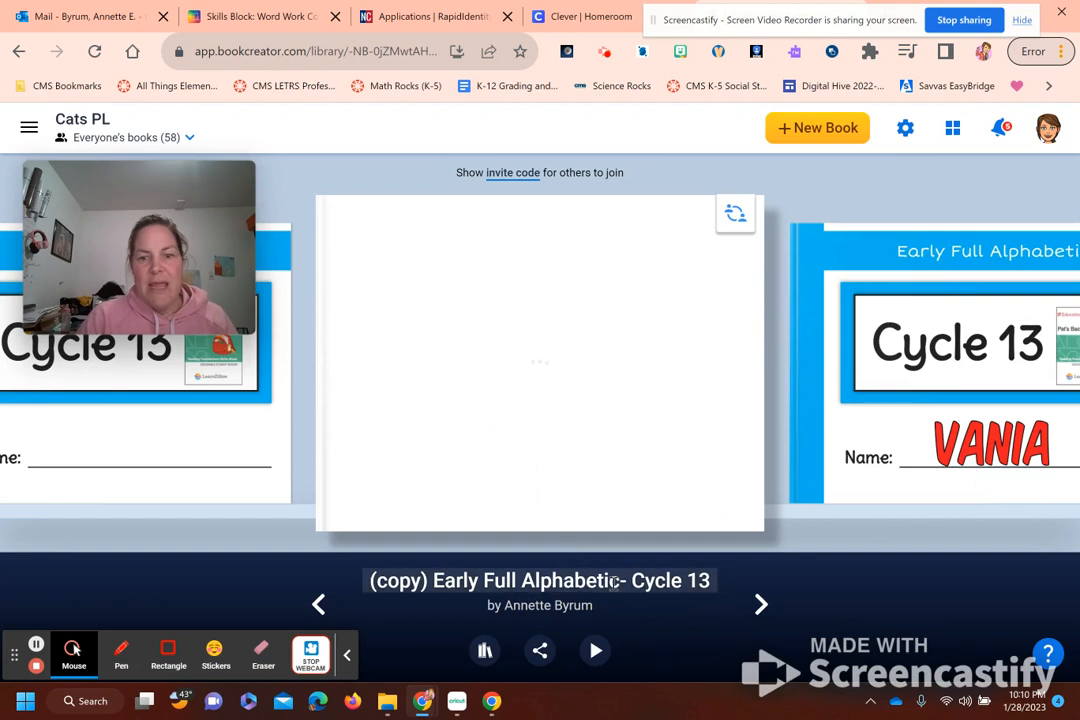
left_click_drag(615, 582, 222, 563)
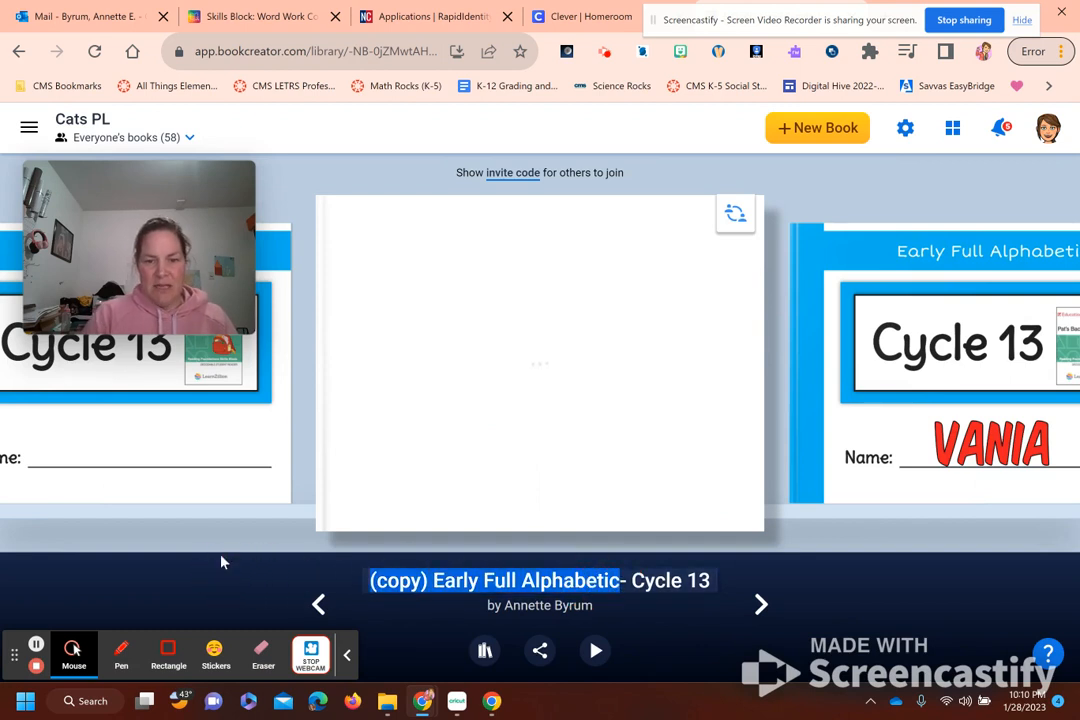
type("Anthony")
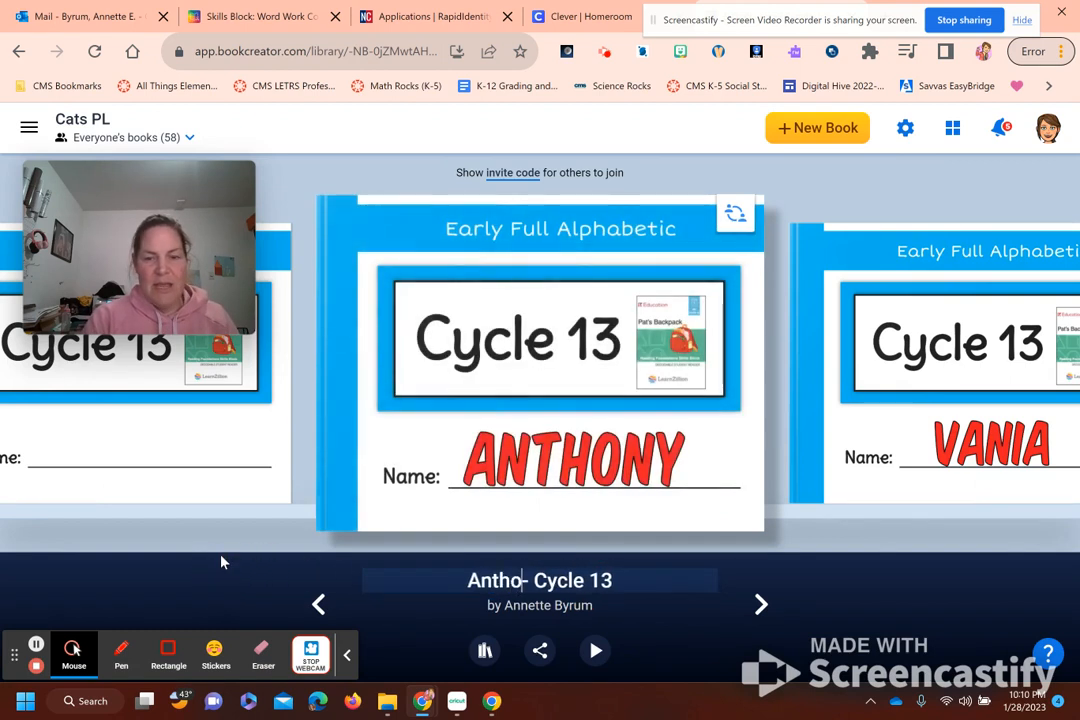
key("Tab")
type("Anthony")
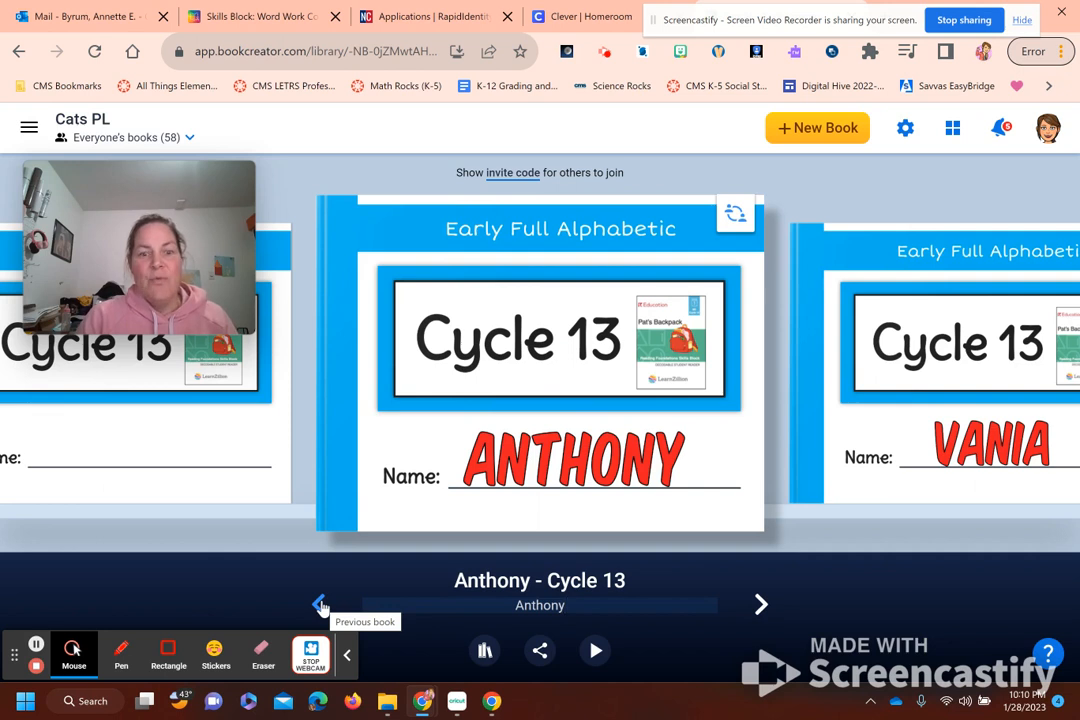
Start collaboration on the next unnamed Cycle 13 copy with only the second student in the list allowed to edit it.
left_click(320, 605)
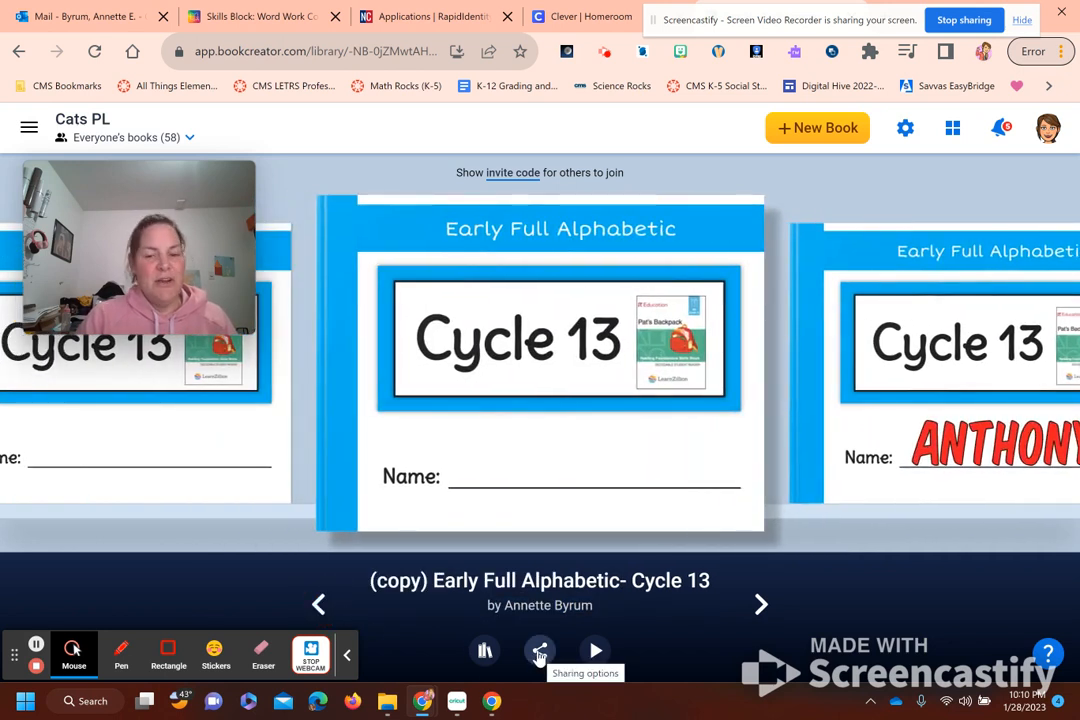
left_click(539, 652)
left_click(605, 535)
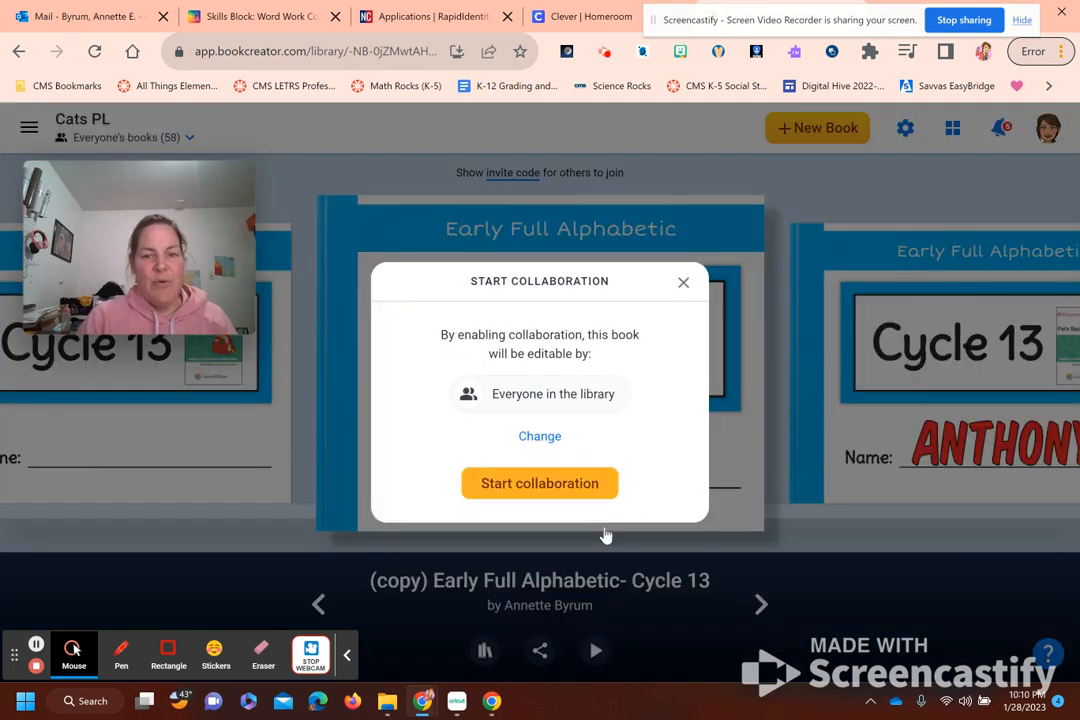
left_click(540, 437)
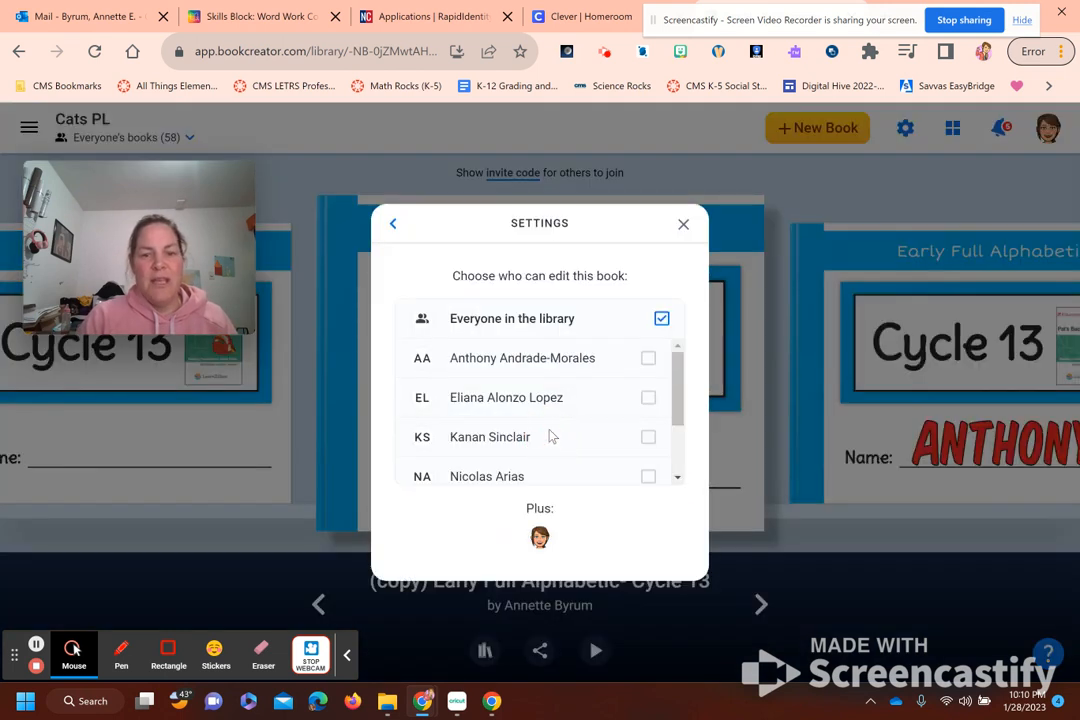
left_click(648, 398)
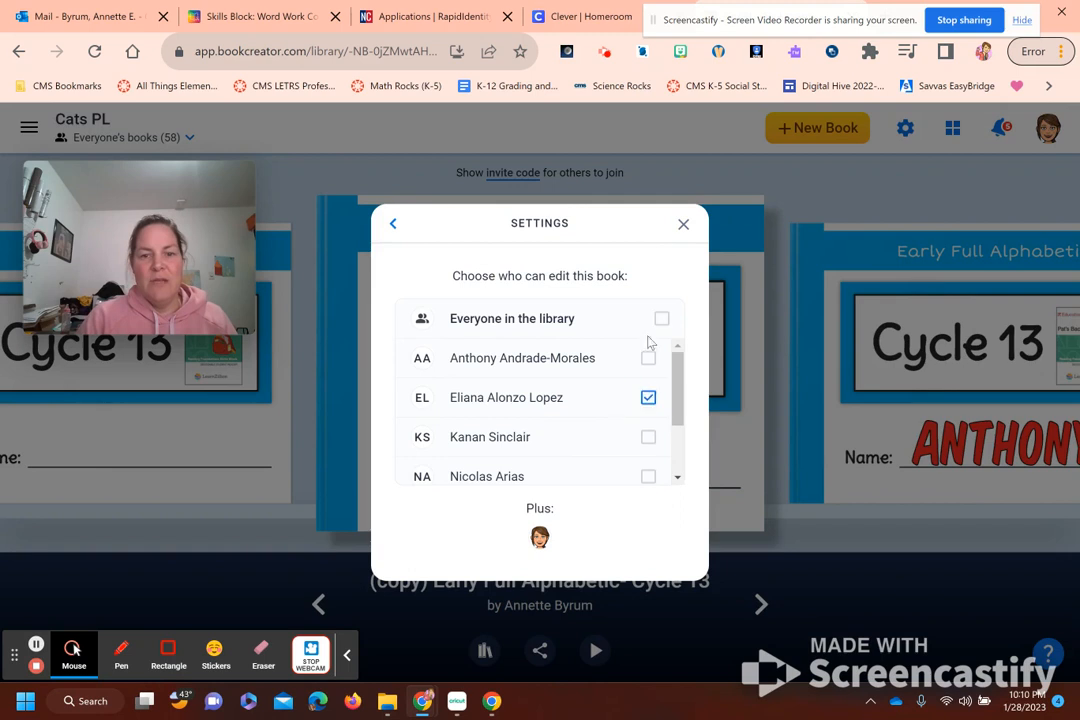
left_click(684, 225)
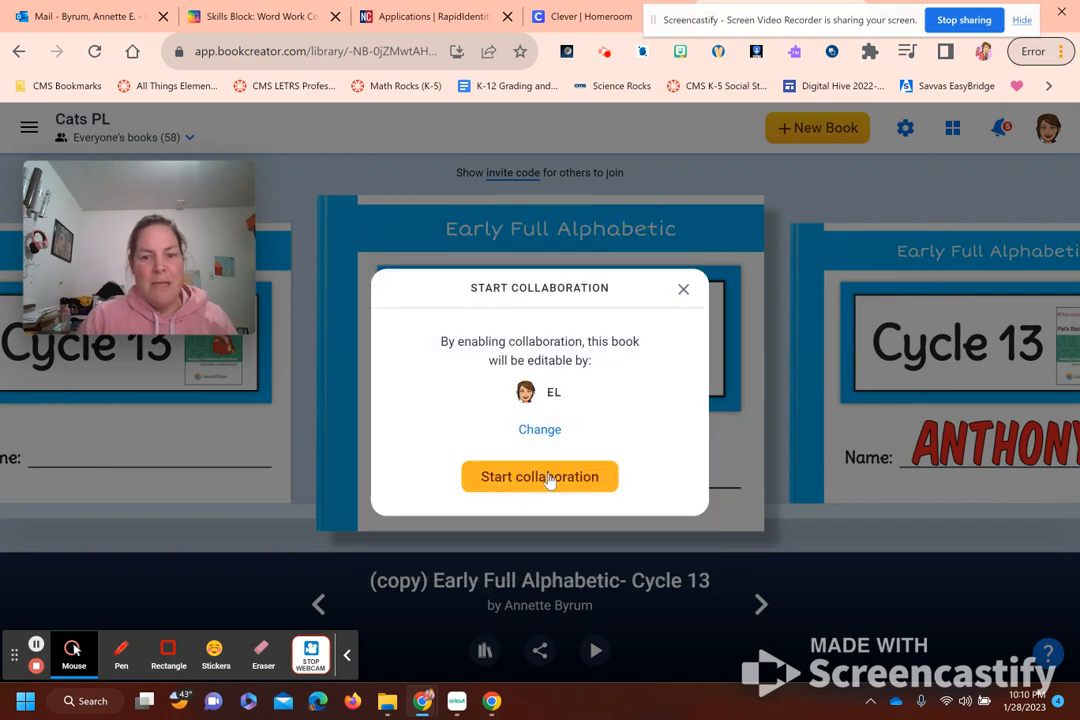
left_click(548, 481)
Open this copy for editing and add the second student's first name in capitals as cover text.
left_click(547, 480)
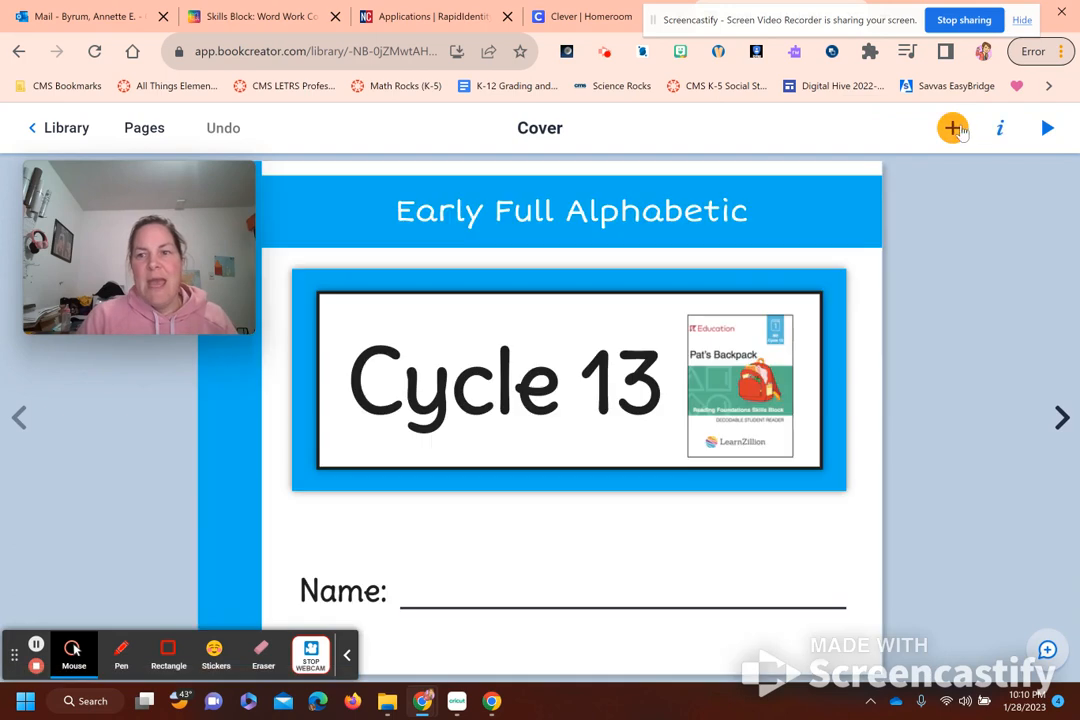
left_click(952, 128)
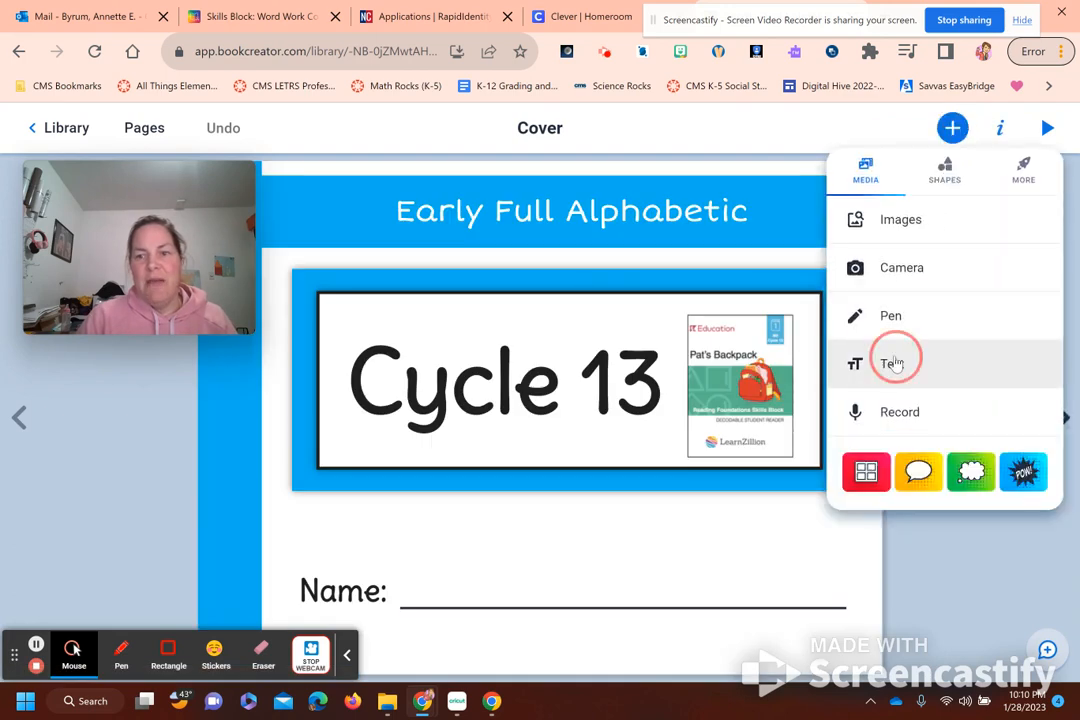
left_click(891, 363)
left_click(904, 272)
type("A")
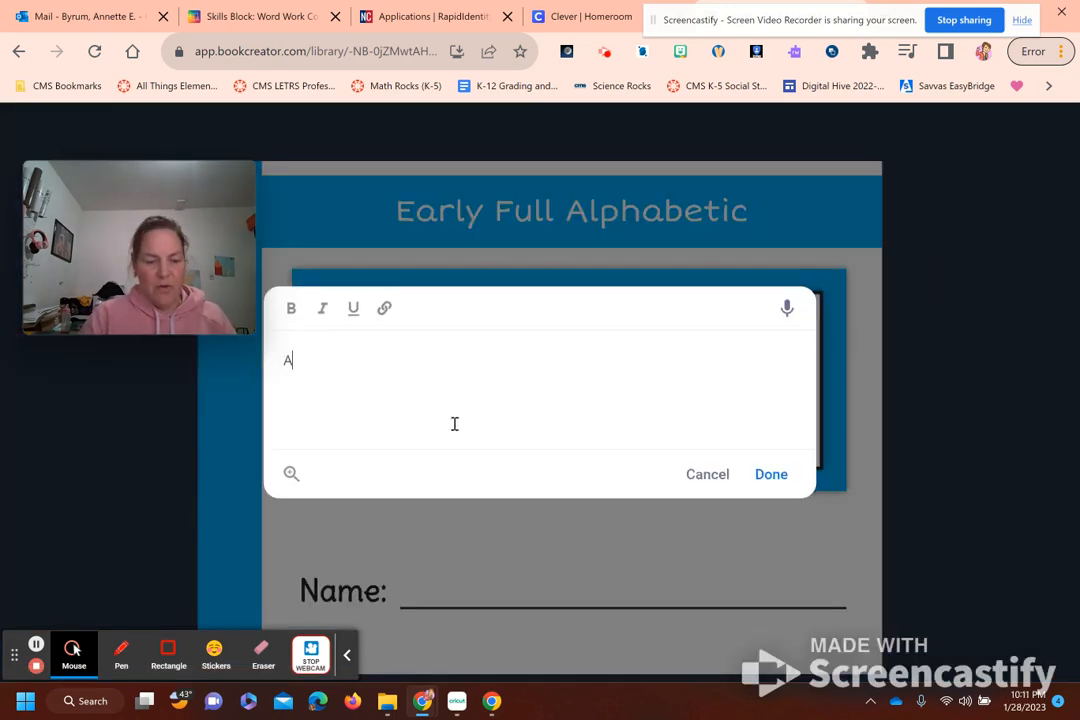
key("BackSpace")
type("ELIANA")
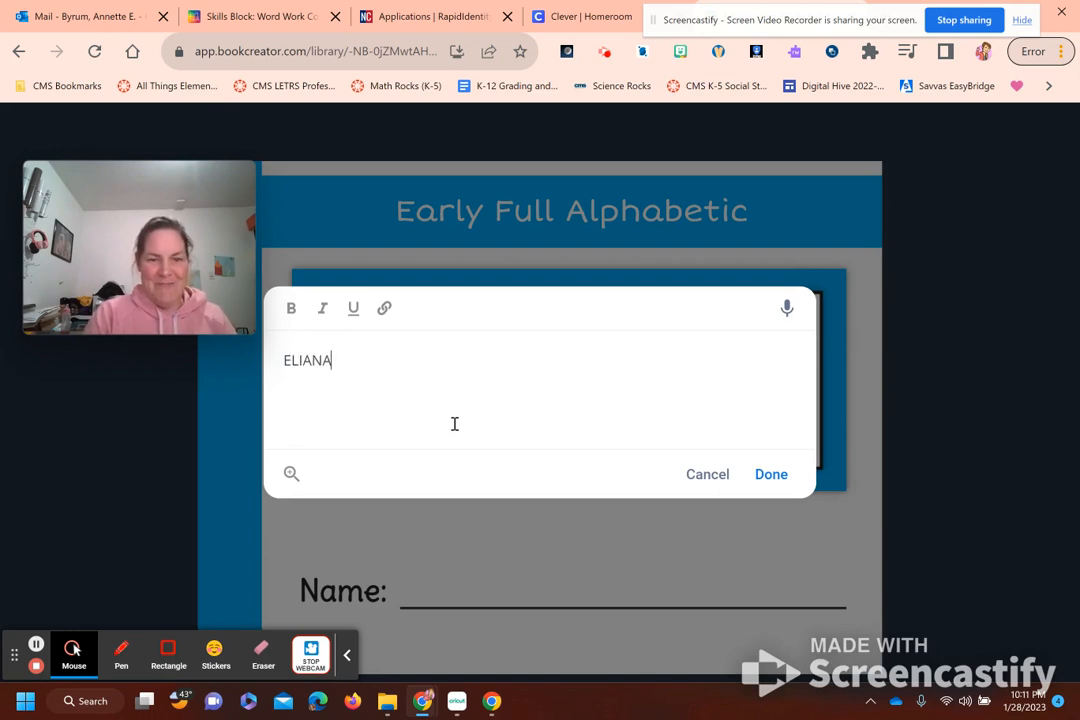
left_click(767, 476)
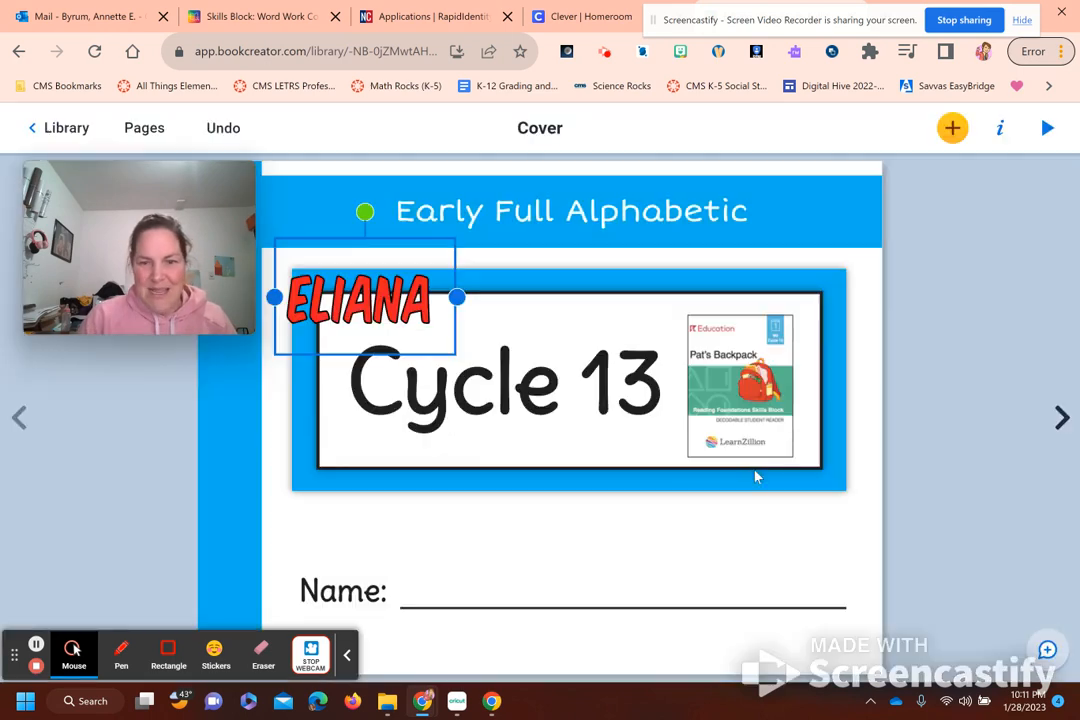
Move the second student's name onto the cover's Name line, enlarge the text and adjust its position.
left_click_drag(372, 297, 518, 575)
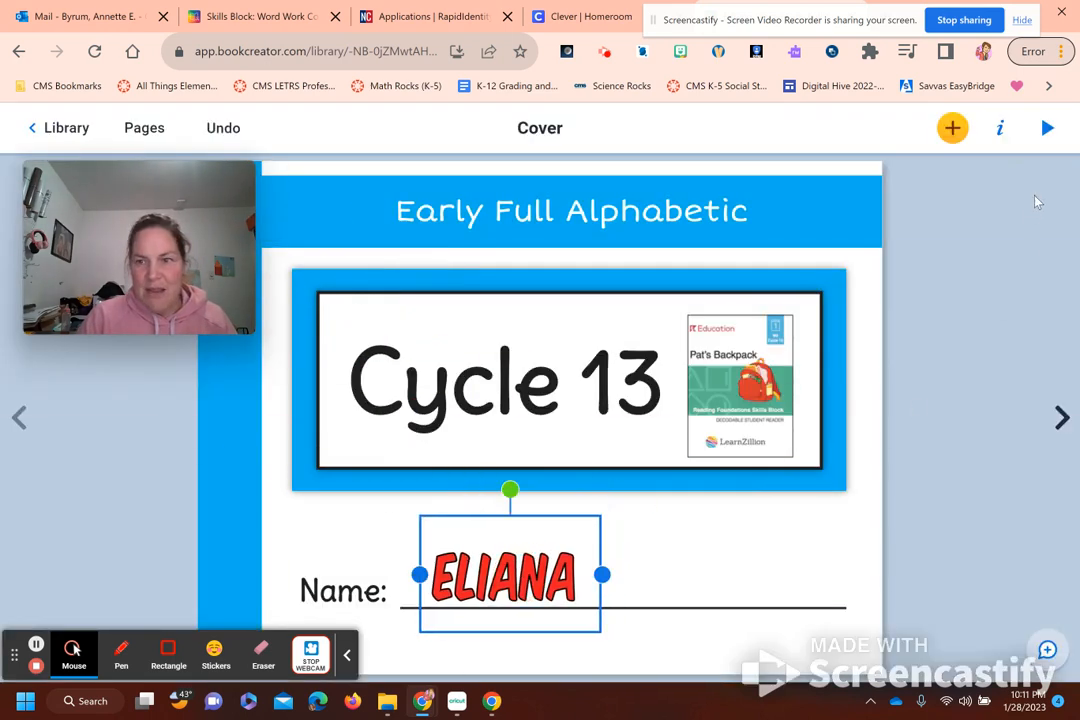
left_click(1000, 130)
left_click_drag(928, 243, 964, 243)
left_click(587, 621)
left_click_drag(587, 621, 604, 592)
Return to the library and retitle this book as the student's first name followed by "- Cycle 13".
left_click(66, 127)
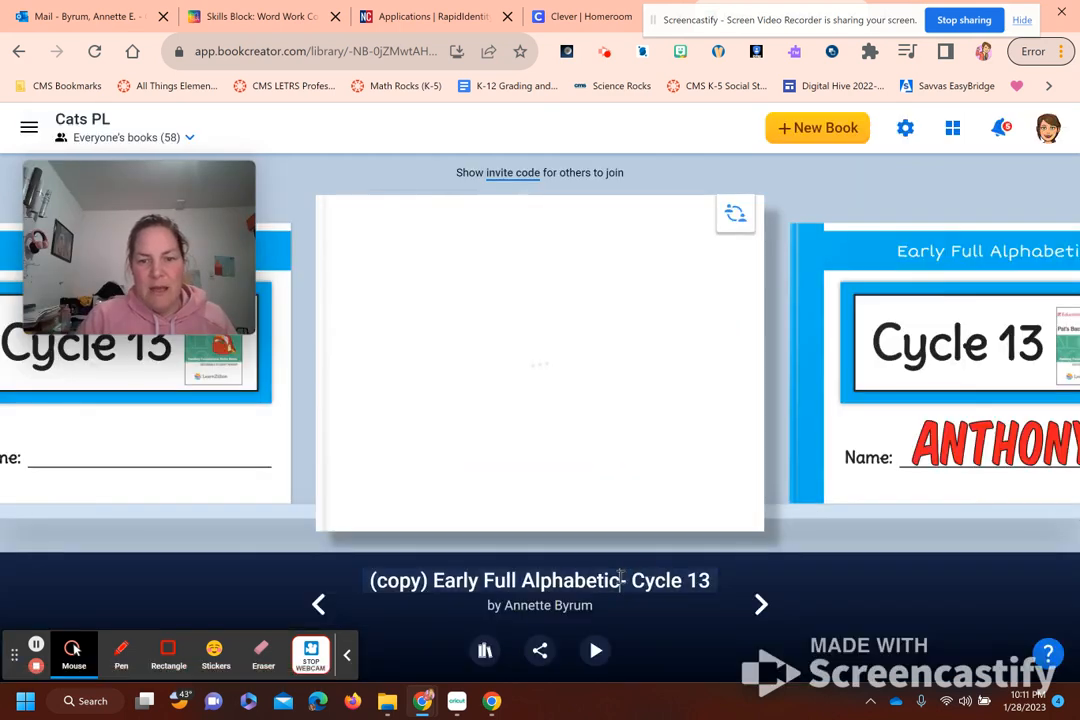
left_click_drag(624, 577, 3, 568)
type("Alinana")
key("BackSpace")
key("BackSpace")
key("BackSpace")
key("BackSpace")
key("BackSpace")
key("BackSpace")
key("BackSpace")
type("Elianna")
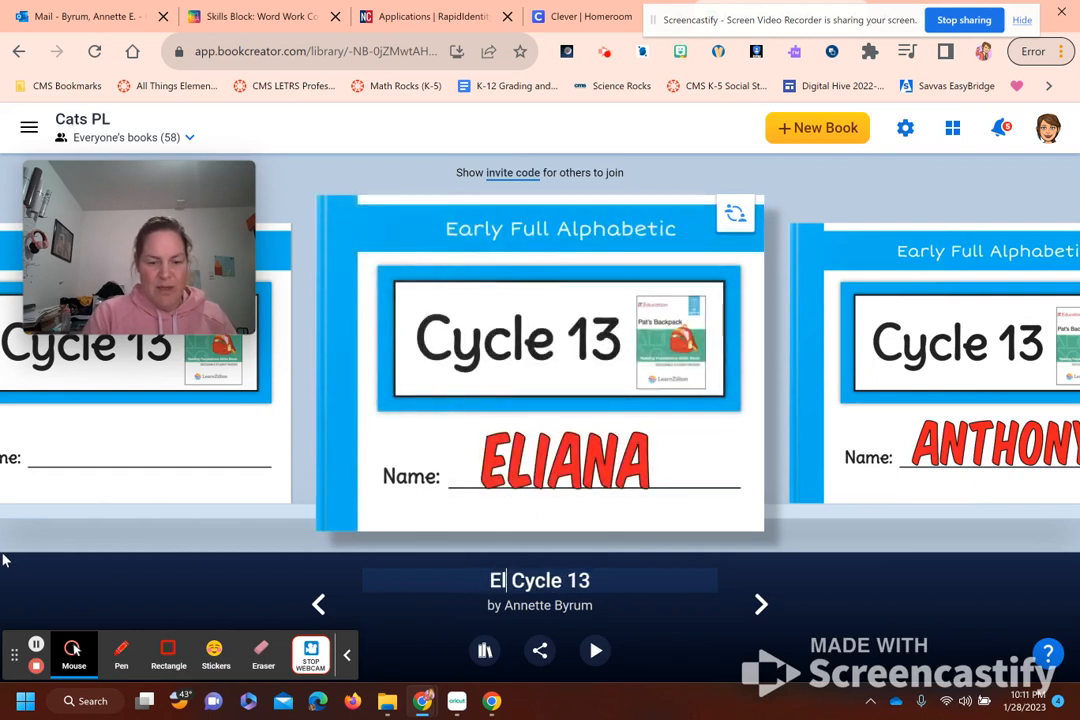
key("BackSpace")
key("BackSpace")
type("a -")
key("BackSpace")
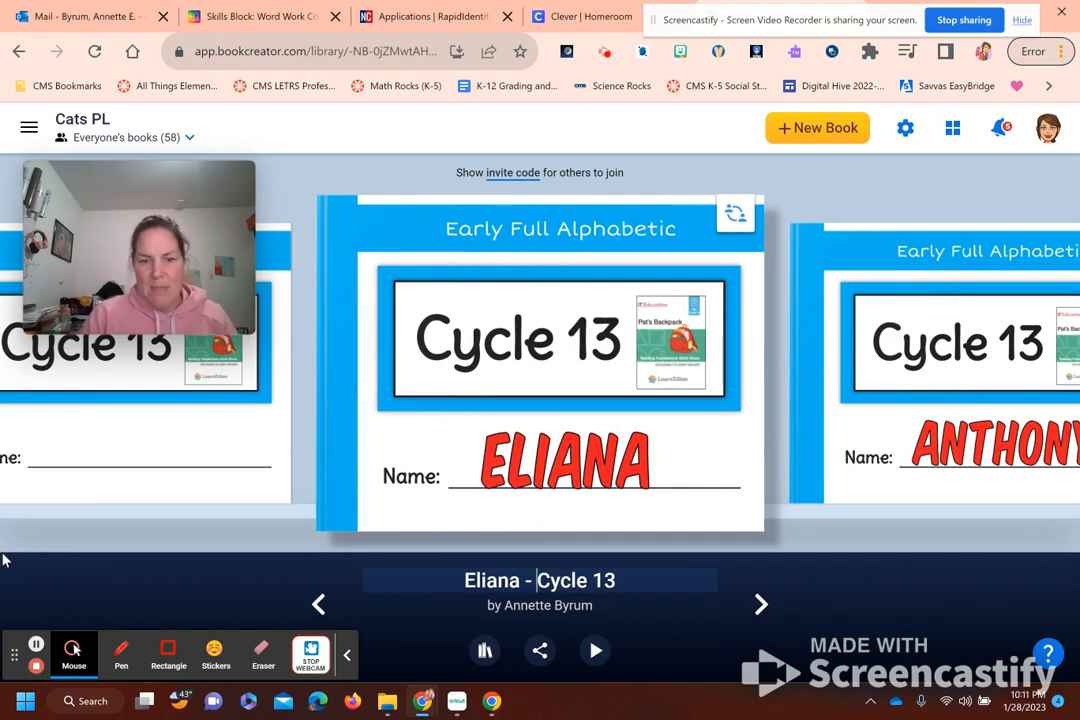
Replace the author of the second student's Cycle 13 book with that student's first name.
key("Tab")
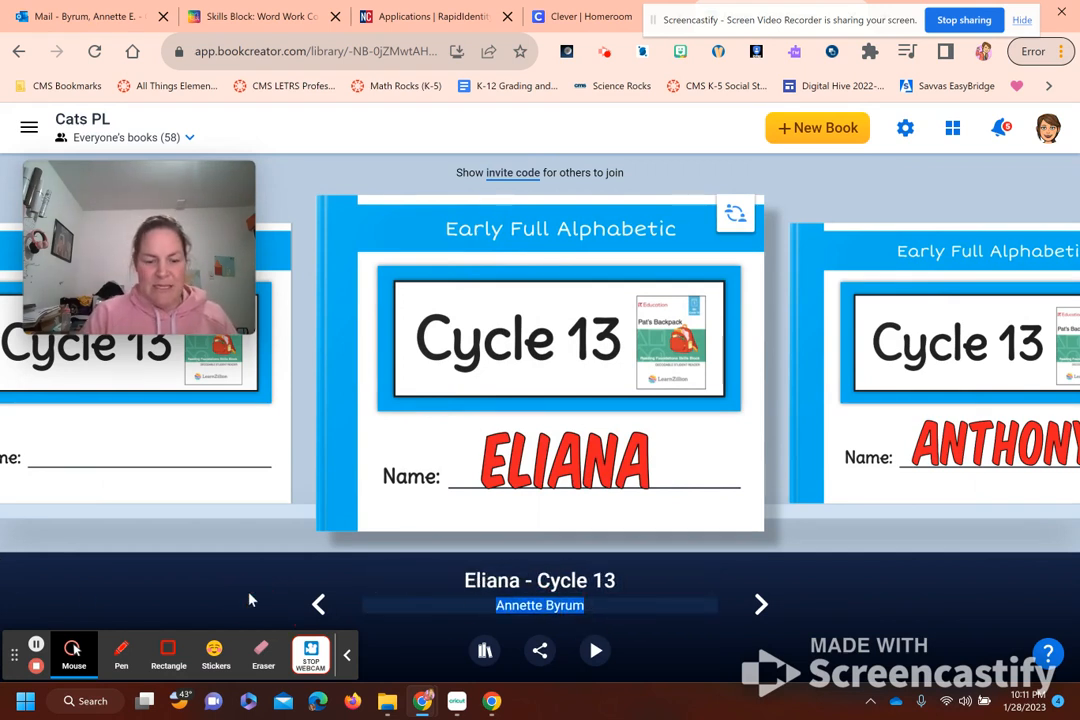
type("EL")
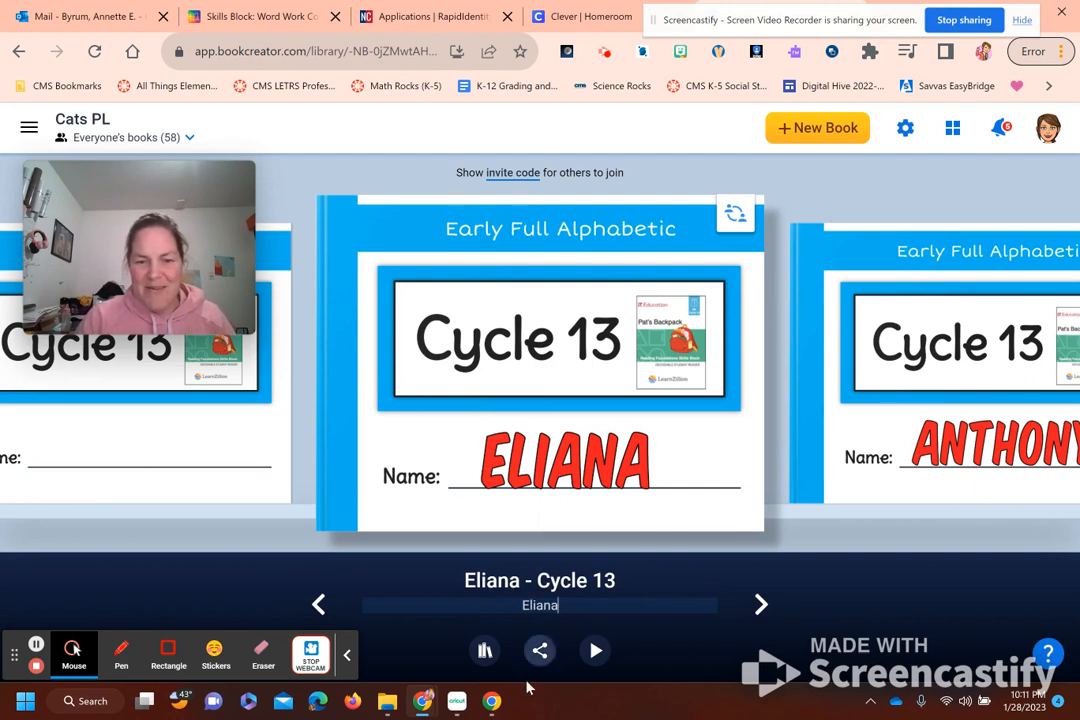
left_click(868, 611)
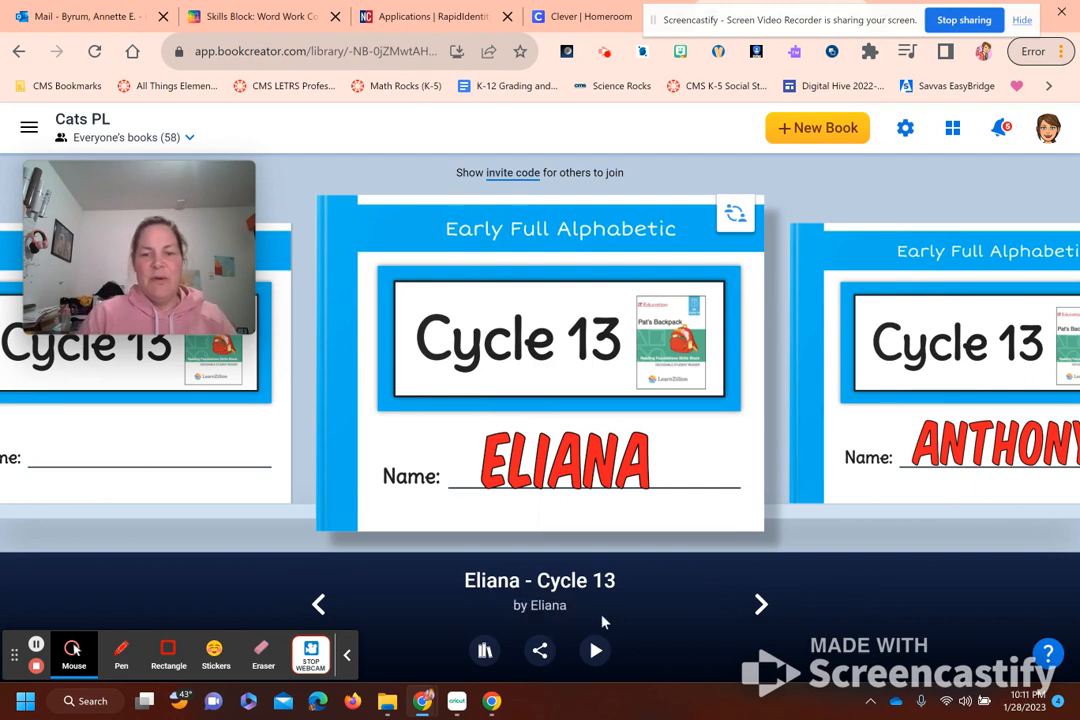
Start collaboration on the next unnamed Cycle 13 copy with only the third student in the list allowed to edit it.
left_click(317, 607)
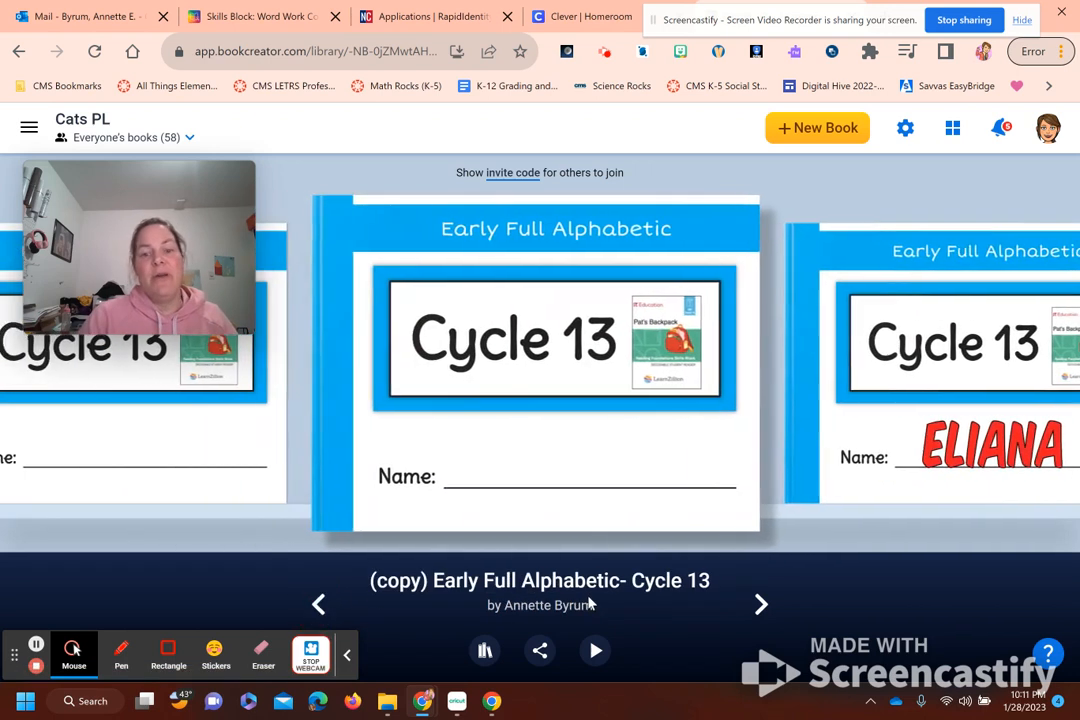
left_click(541, 651)
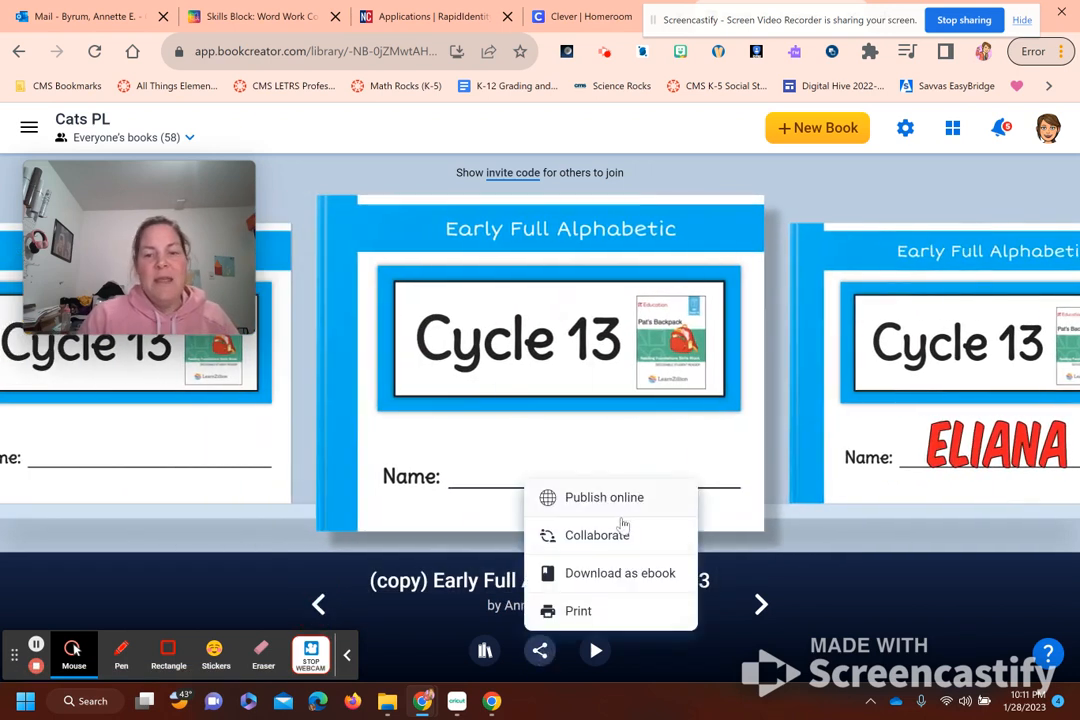
left_click(903, 594)
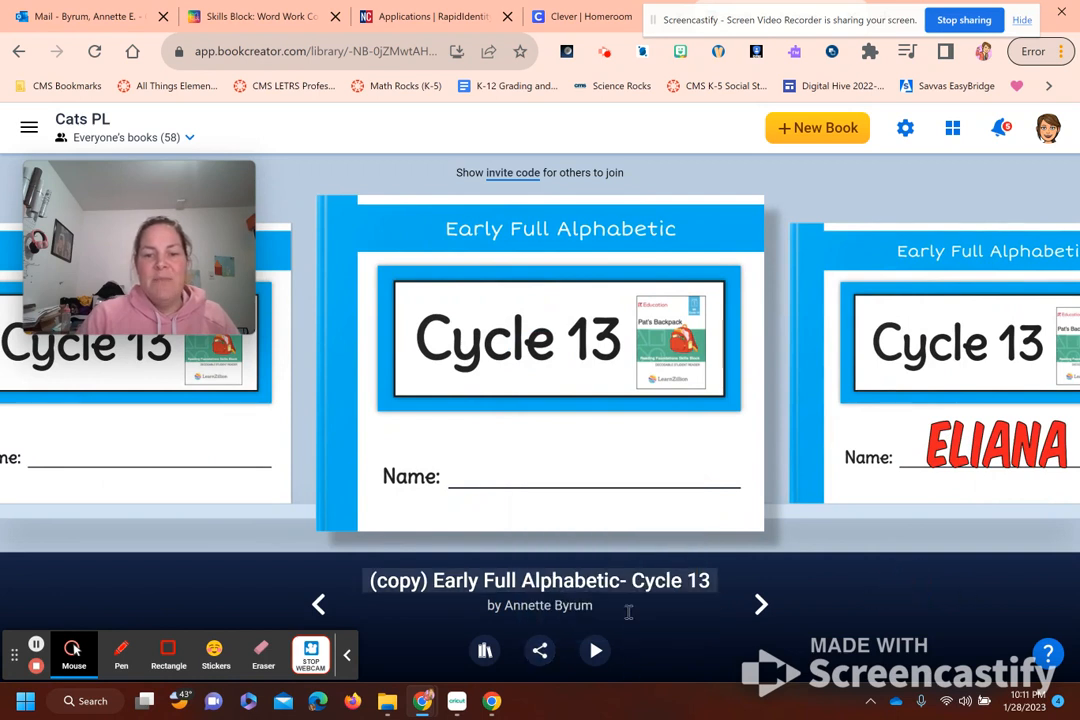
left_click(540, 651)
left_click(568, 538)
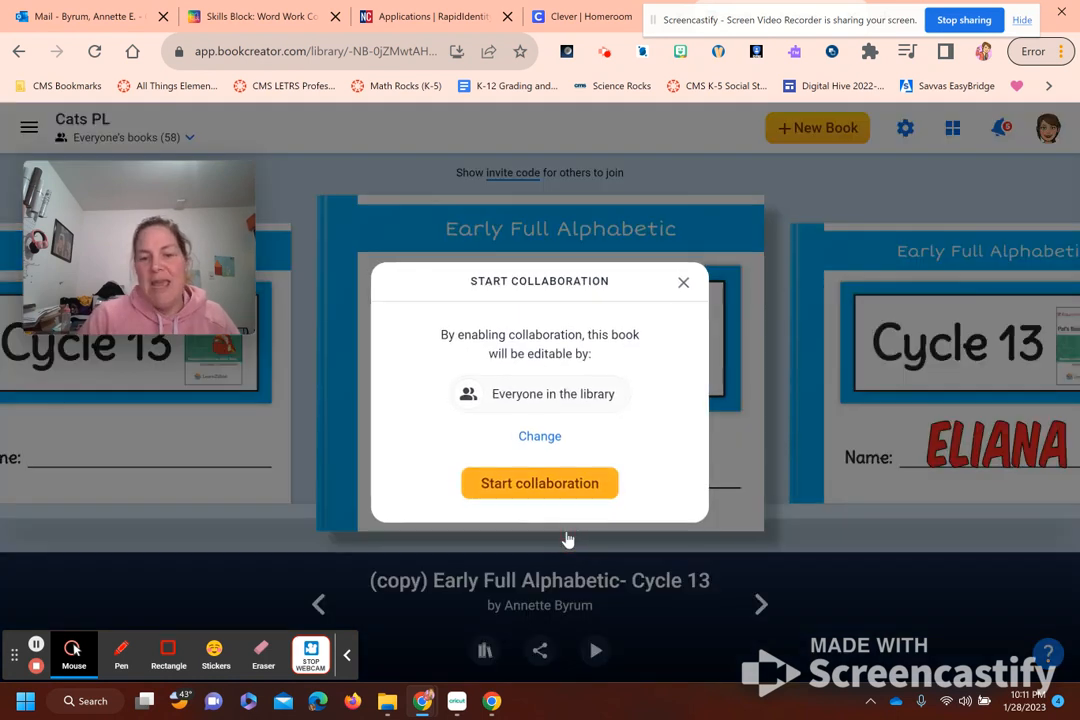
left_click(540, 437)
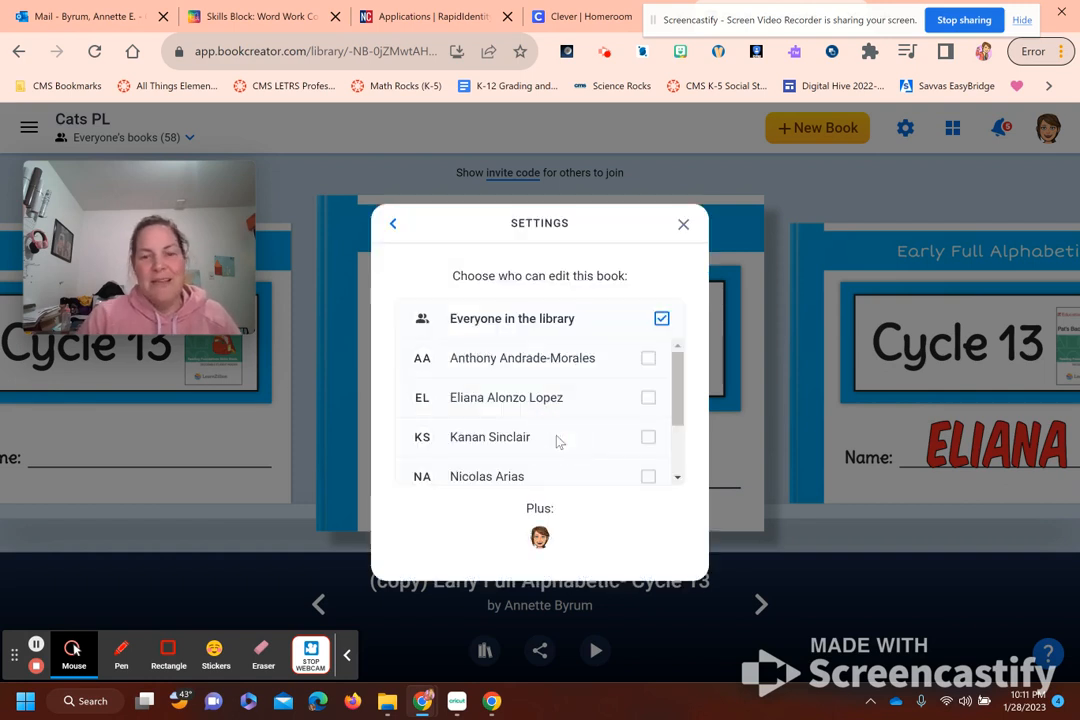
left_click(648, 437)
left_click(683, 227)
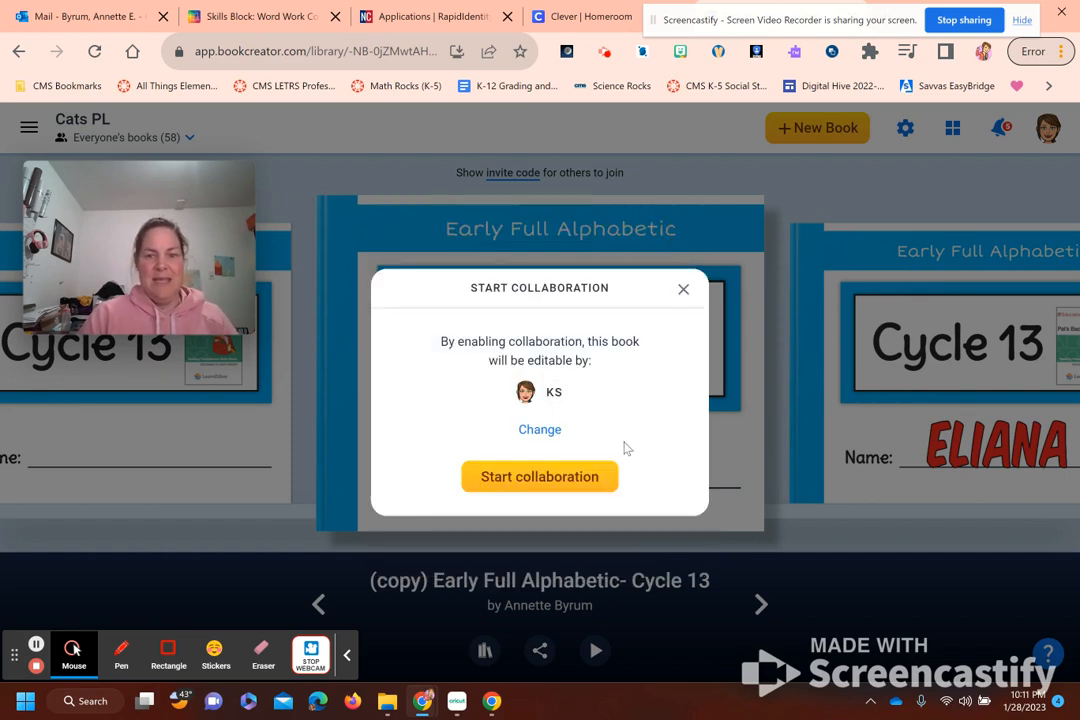
left_click(579, 476)
Open this copy for editing and add the third student's first name to the cover as Title-style text.
left_click(891, 278)
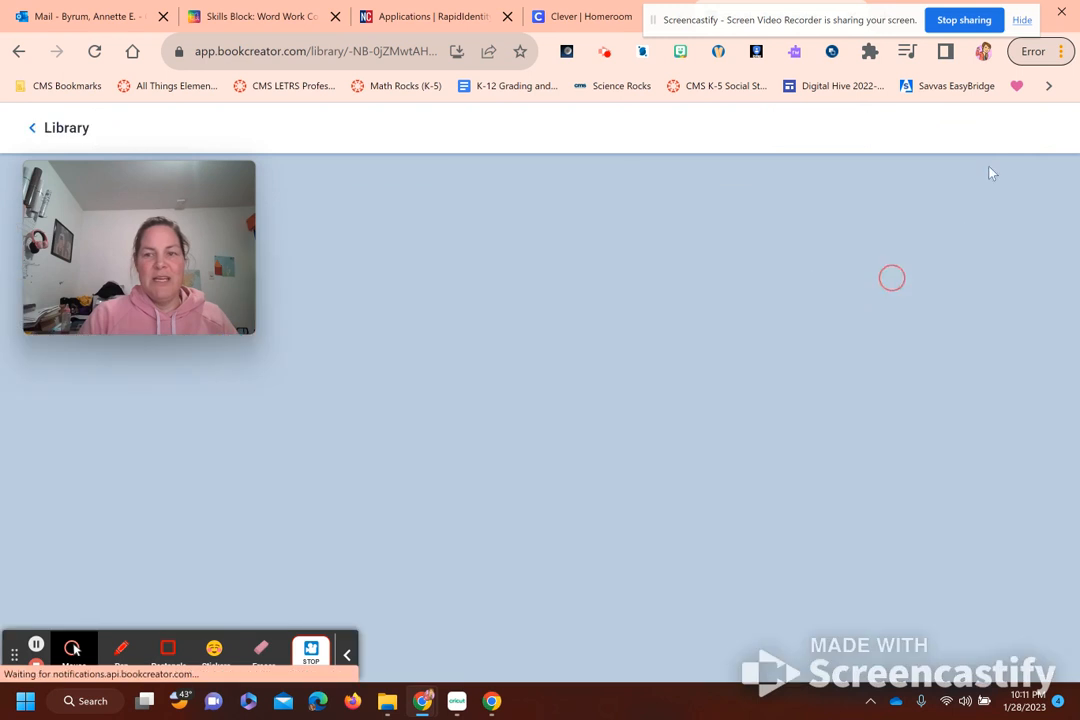
left_click(952, 127)
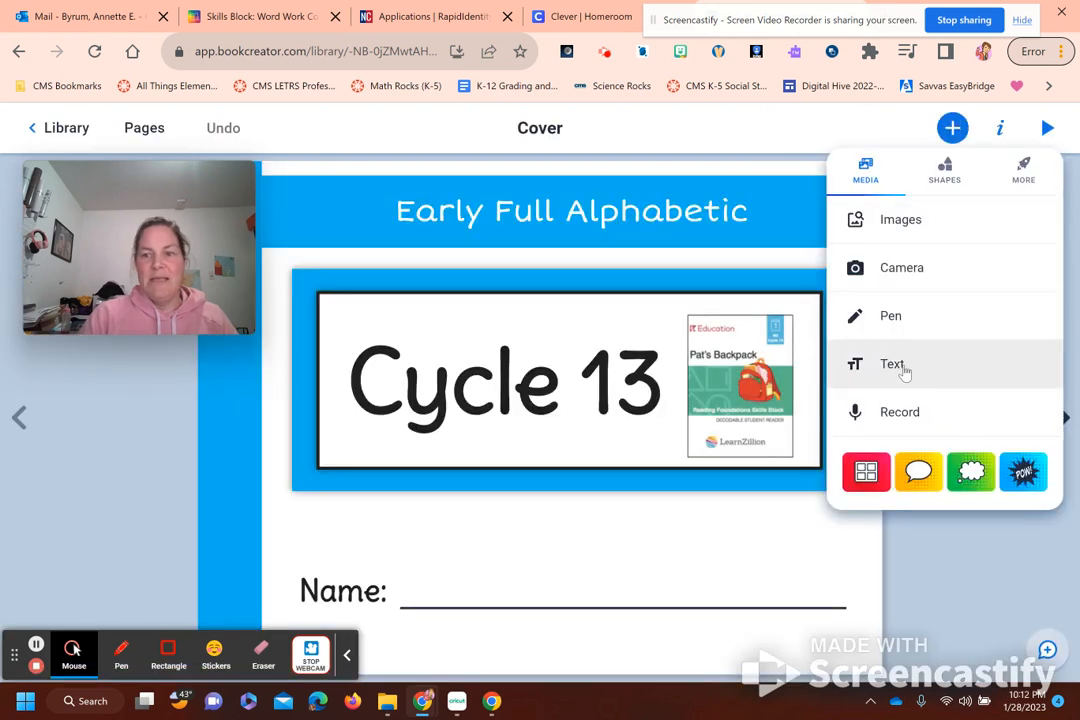
left_click(900, 366)
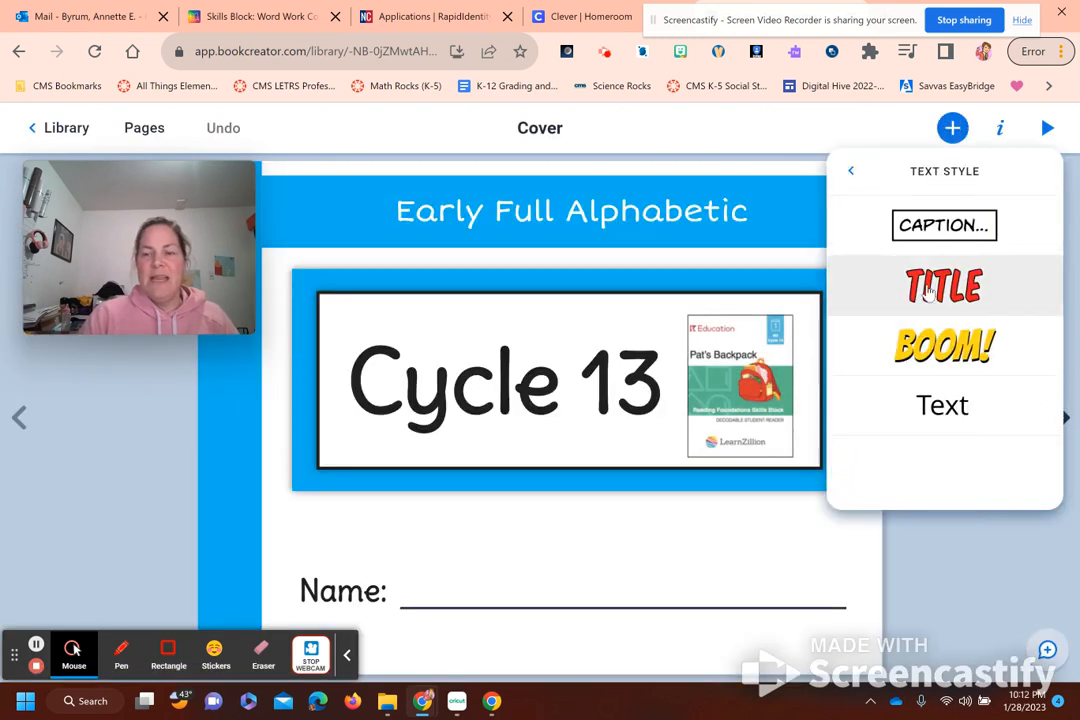
left_click(929, 288)
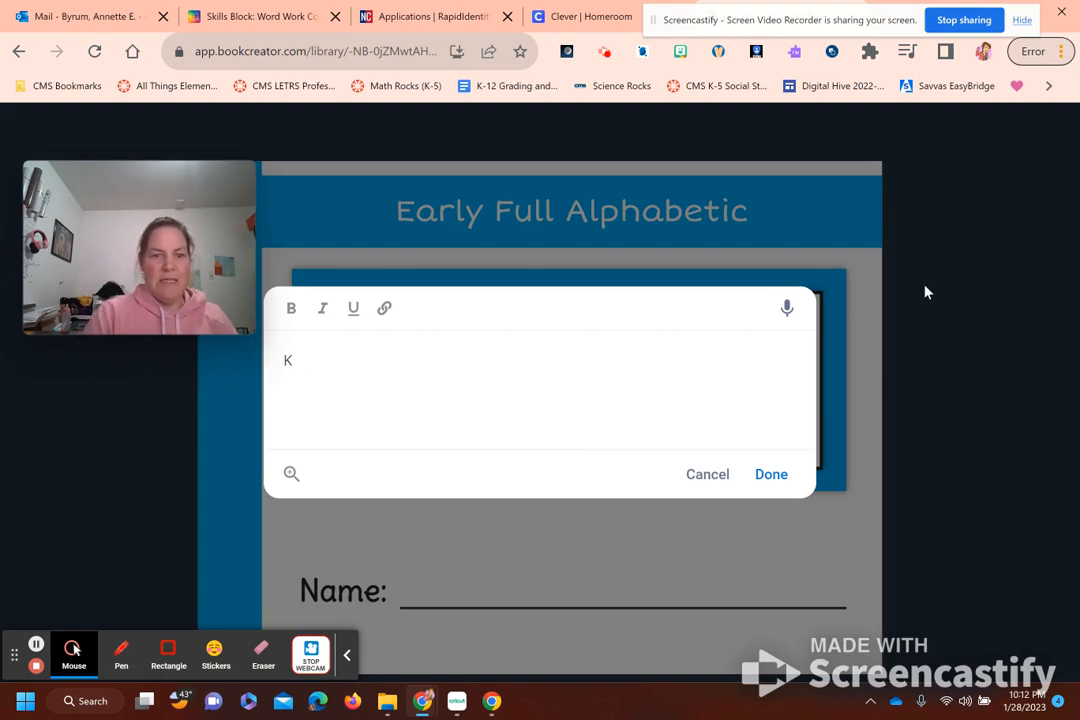
left_click(771, 474)
Move the third student's name onto the cover's Name line, enlarge the text and adjust its position.
left_click_drag(385, 318, 541, 593)
left_click(1000, 128)
left_click_drag(922, 242, 957, 241)
left_click_drag(553, 585, 575, 550)
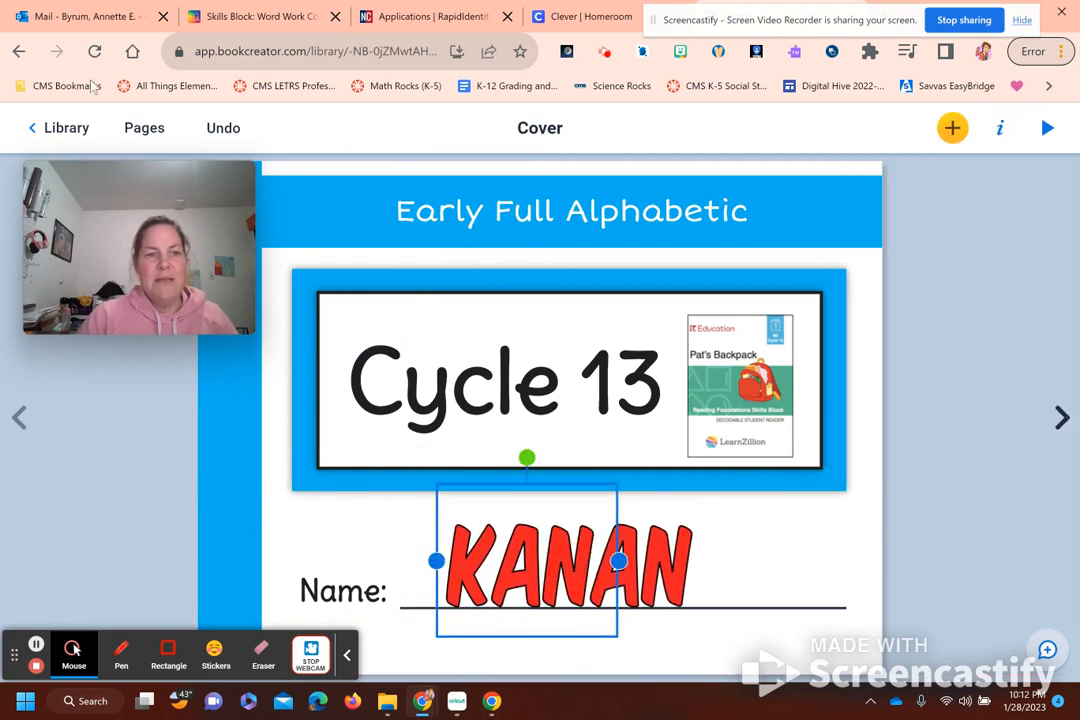
Return to the library, retitle this book as the third student's first name plus "- Cycle 13", and set that first name as author.
left_click(72, 127)
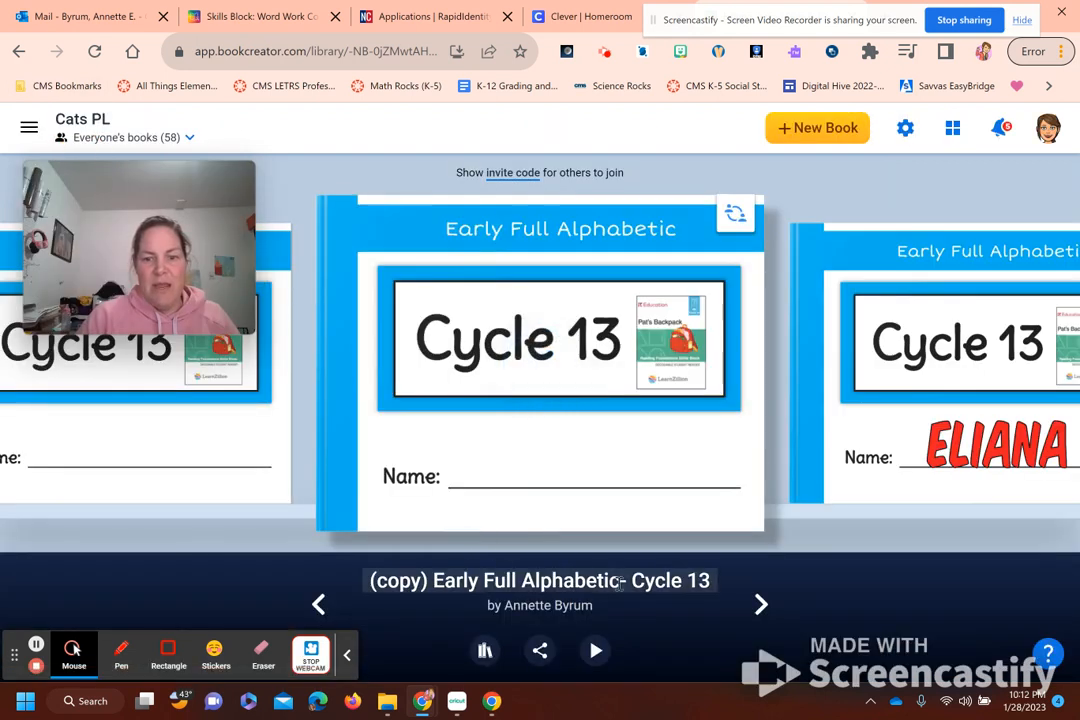
left_click_drag(620, 585, 17, 571)
right_click(5, 537)
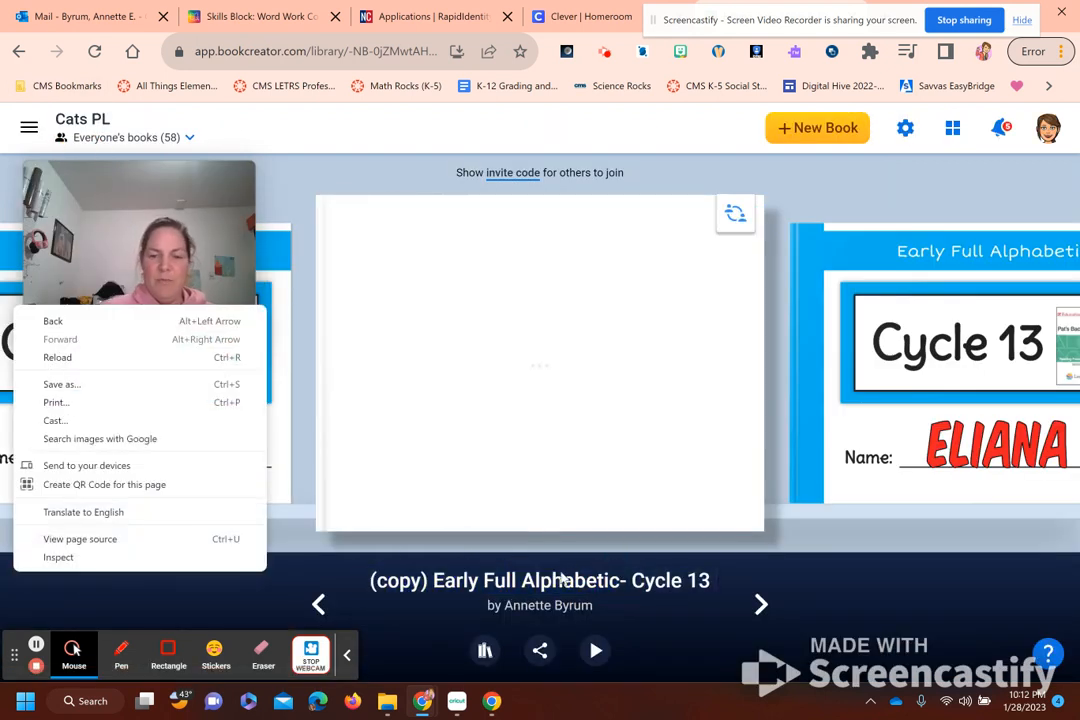
key("Escape")
type("Kanan")
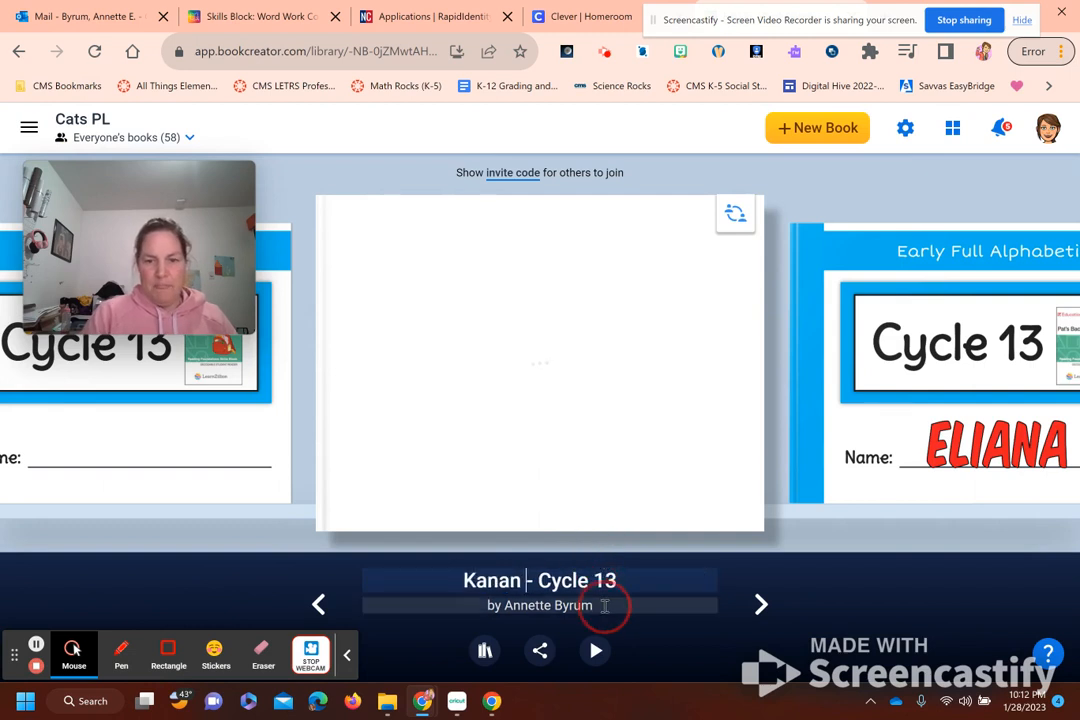
left_click(605, 605)
type("Kanan")
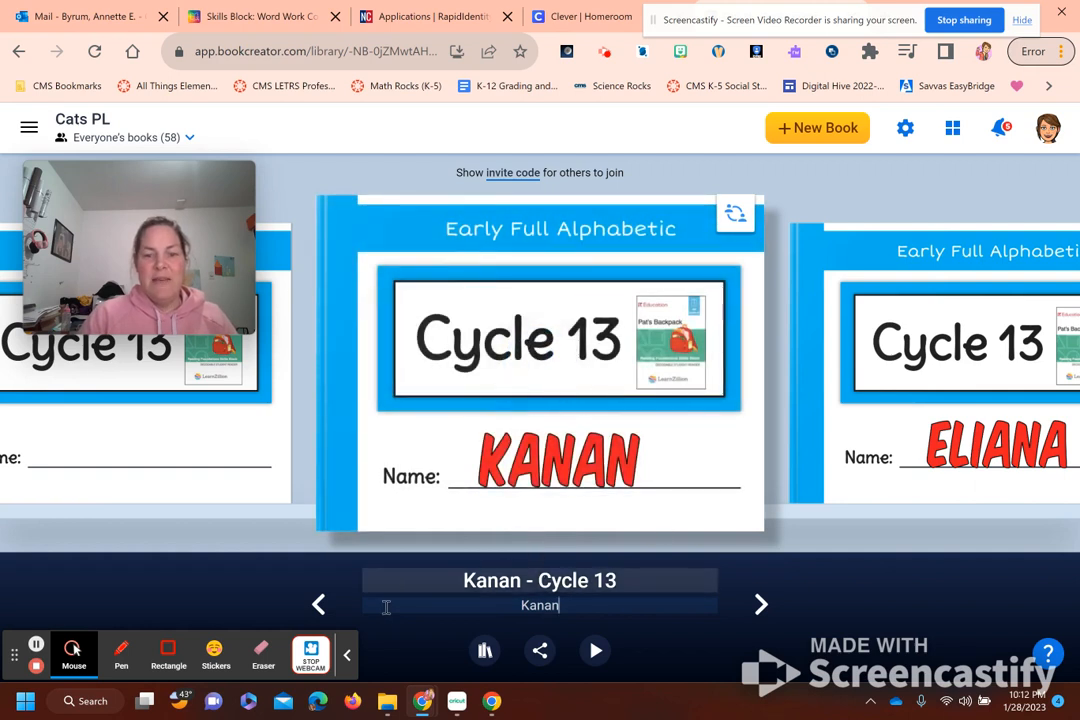
Start collaboration on the next unnamed Cycle 13 copy with only the fourth student in the list allowed to edit it.
left_click(318, 605)
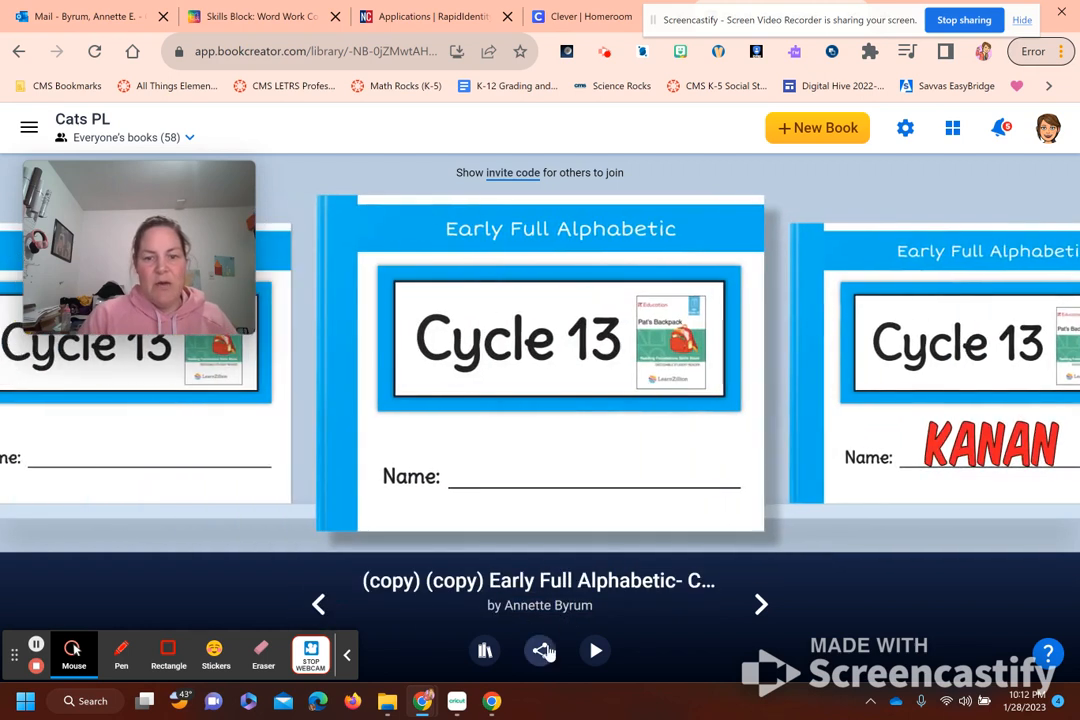
left_click(541, 651)
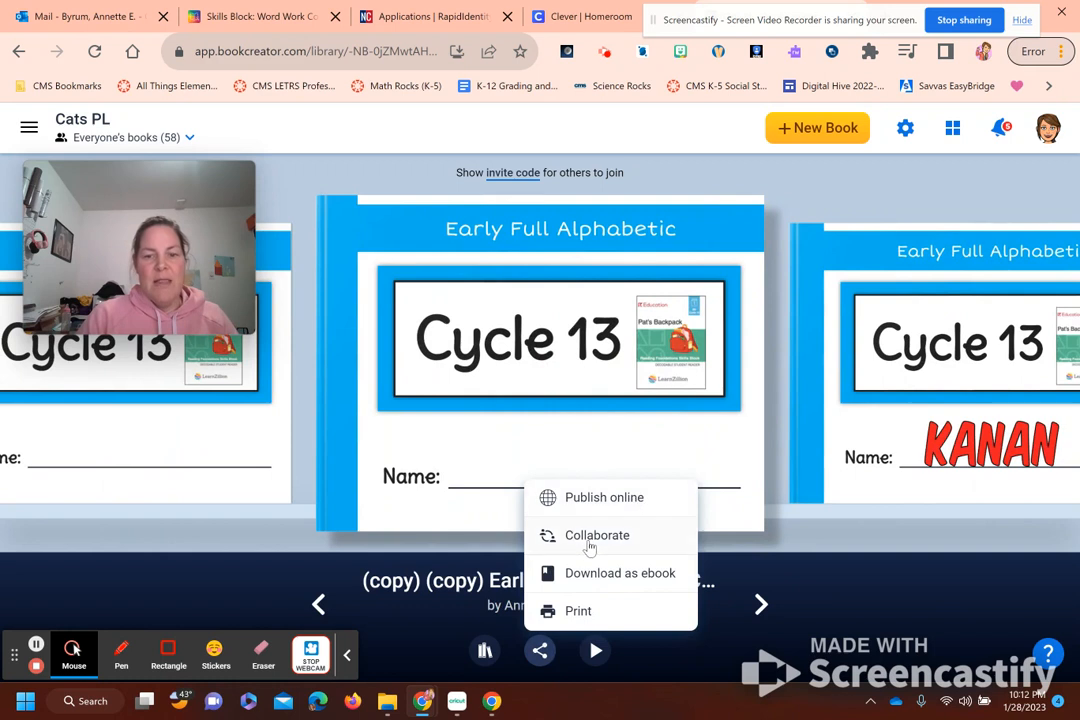
left_click(589, 546)
left_click(540, 437)
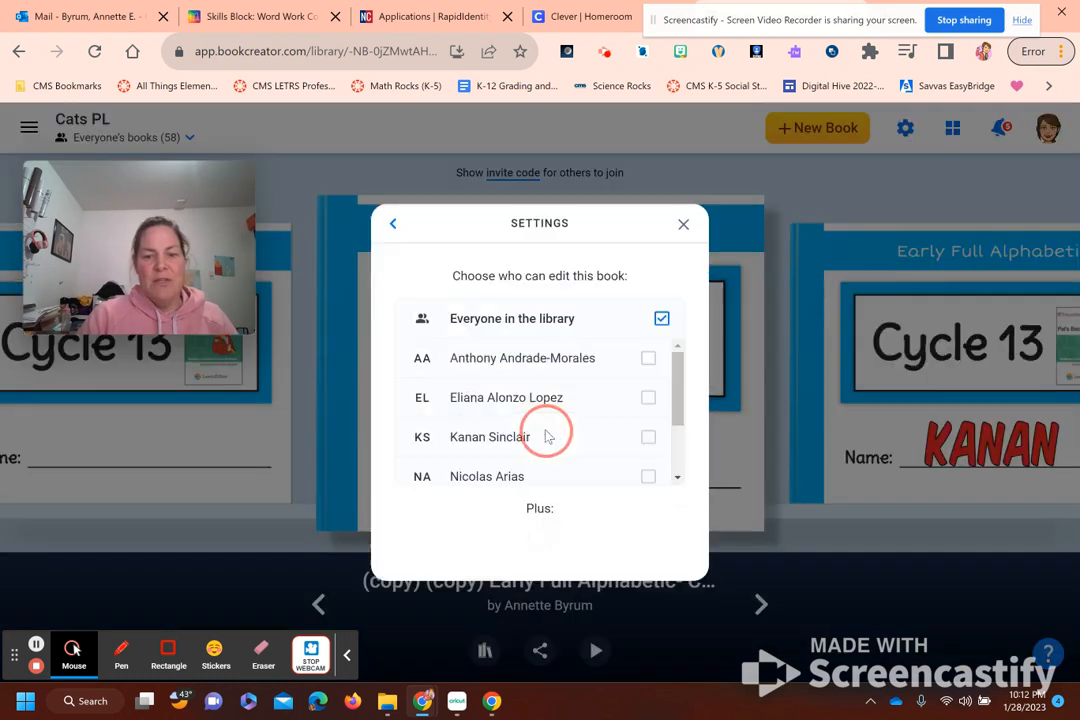
left_click(648, 476)
left_click(683, 224)
left_click(556, 487)
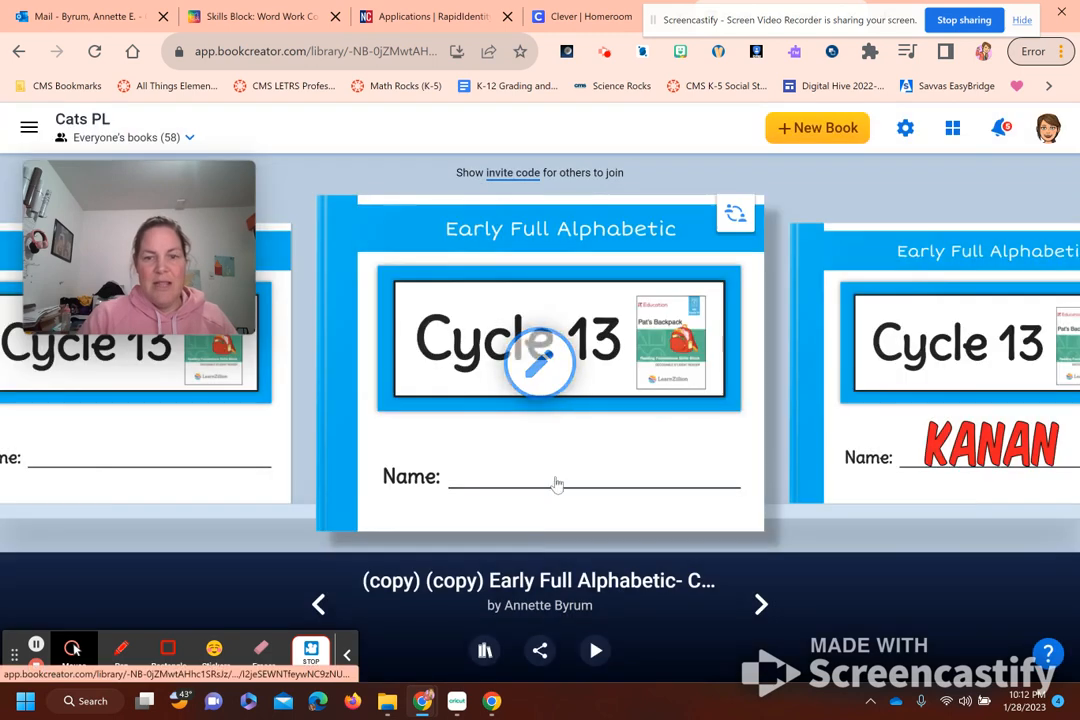
Open this copy for editing and add the fourth student's first name to the cover as Title-style text.
left_click(554, 484)
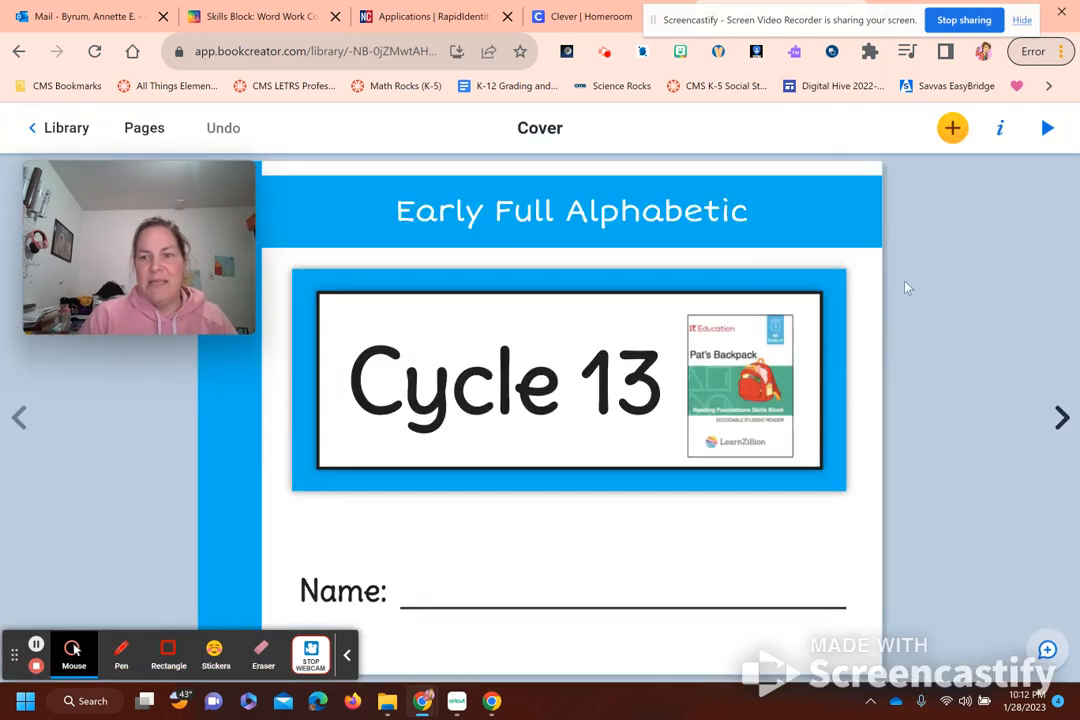
left_click(953, 129)
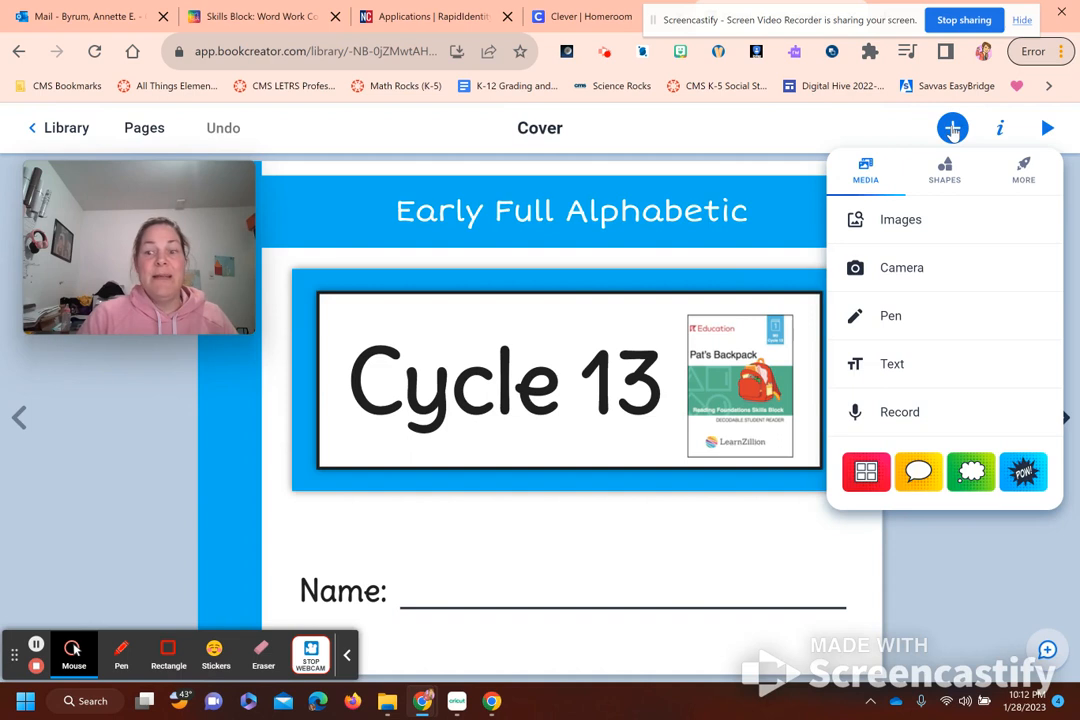
left_click(888, 370)
left_click(890, 418)
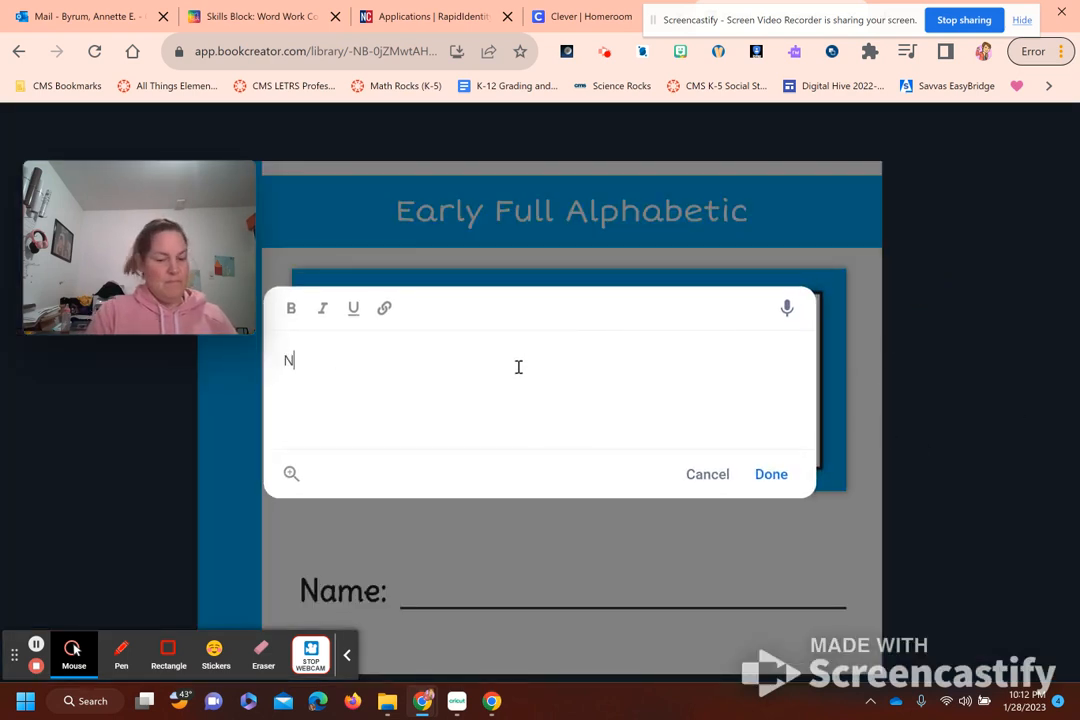
left_click(765, 478)
Move the fourth student's name onto the cover's Name line, enlarge the text to size 132 and realign it with the line.
left_click_drag(425, 330, 551, 604)
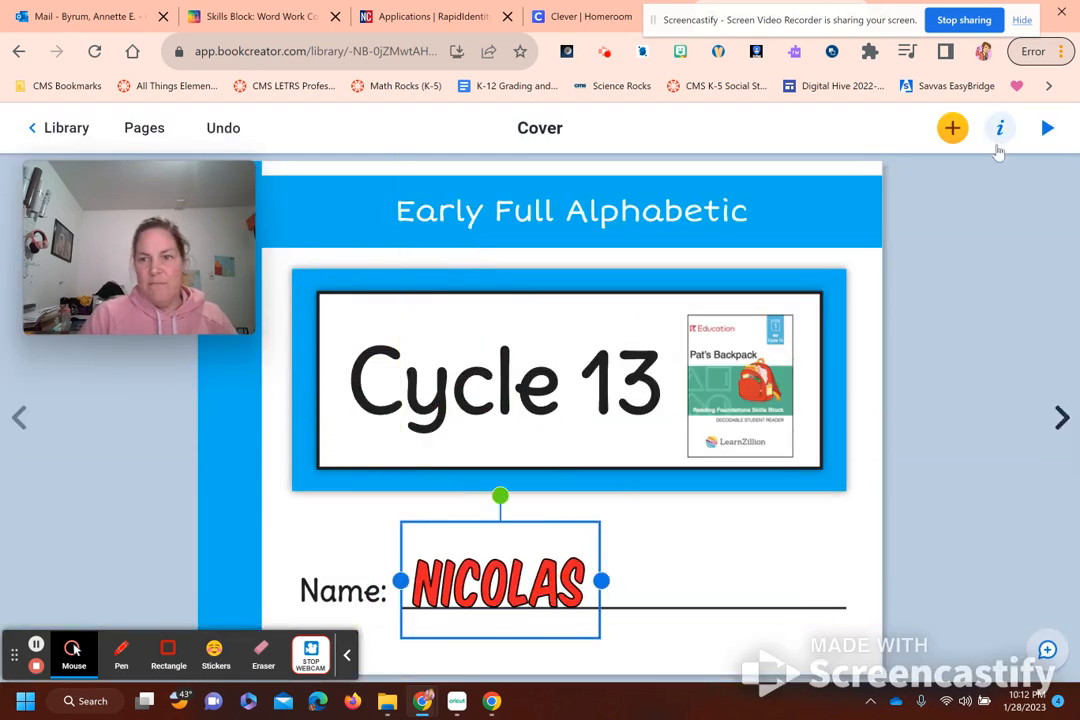
left_click(1000, 127)
left_click_drag(923, 241, 956, 242)
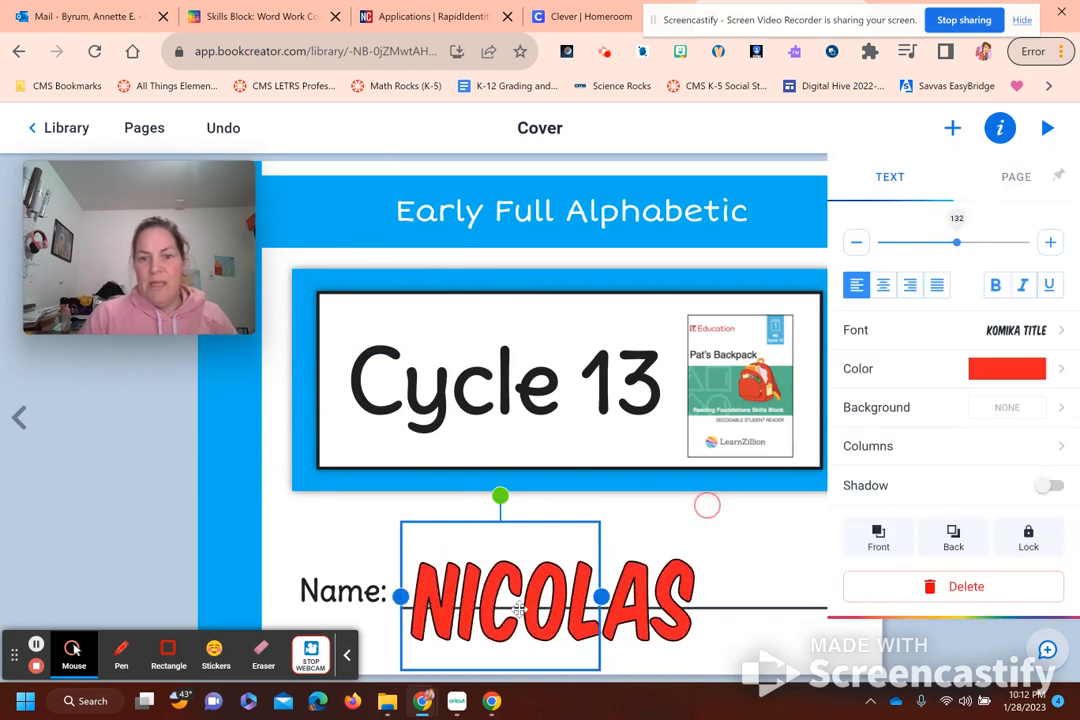
left_click_drag(511, 628, 541, 590)
Return to the library, retitle this book as the fourth student's first name plus "- Cycle 13", and set that first name as author.
left_click(70, 127)
left_click(621, 584)
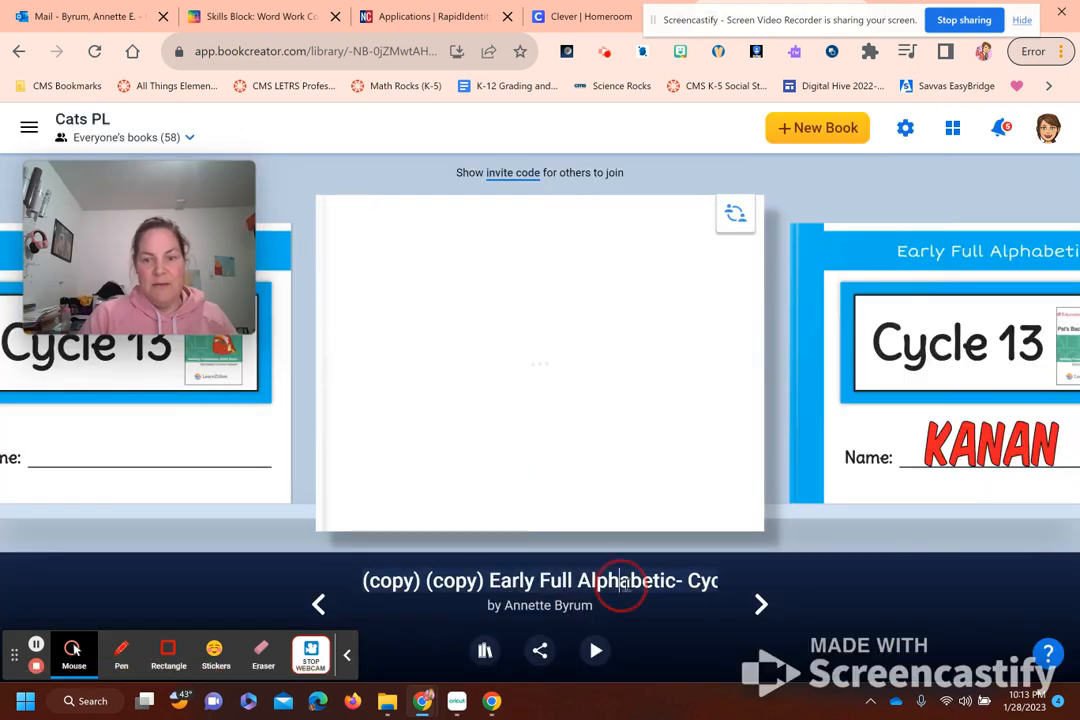
left_click_drag(668, 584, 3, 540)
type("NIcol")
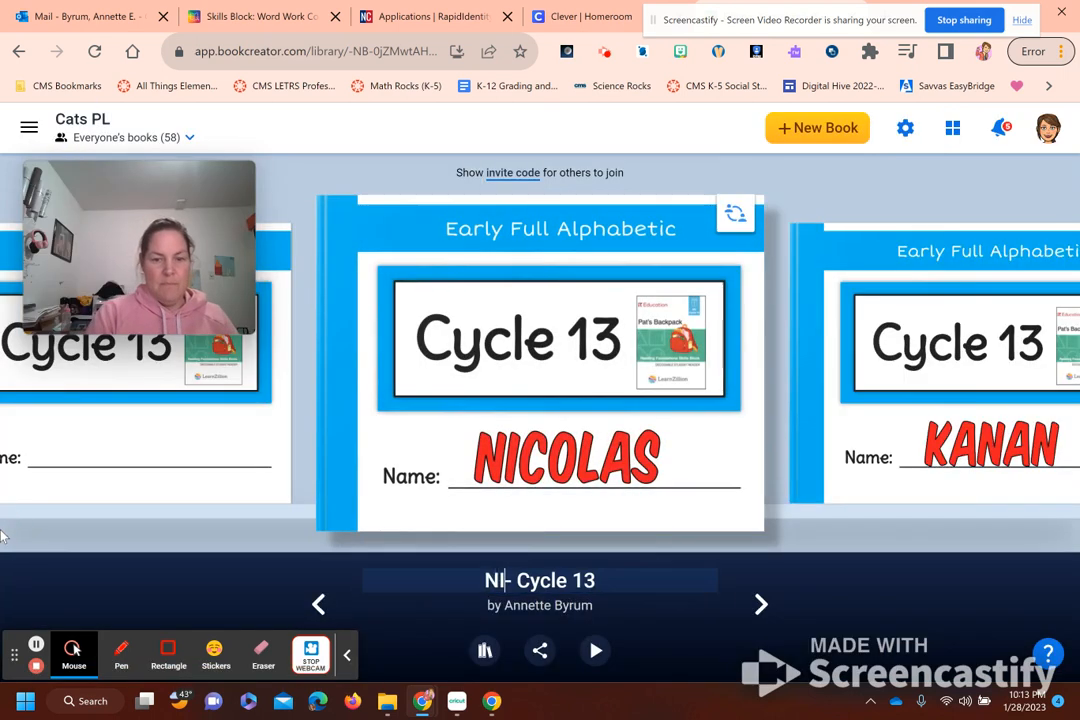
type("a")
key("BackSpace")
key("BackSpace")
key("BackSpace")
key("BackSpace")
key("BackSpace")
type("icol")
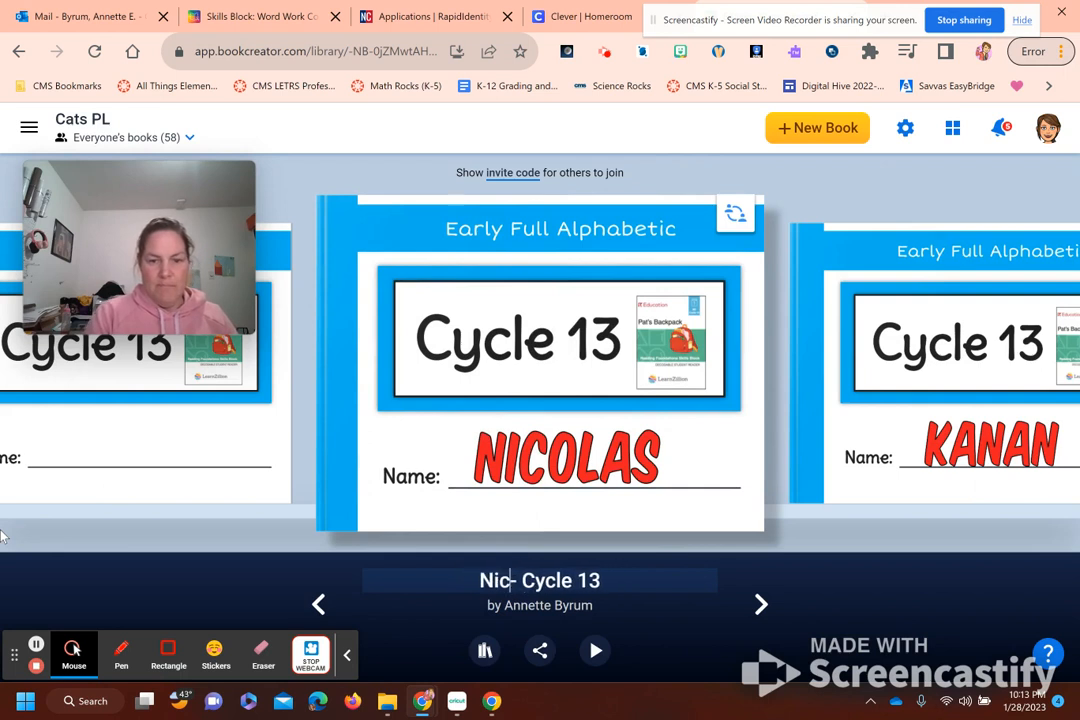
type("as")
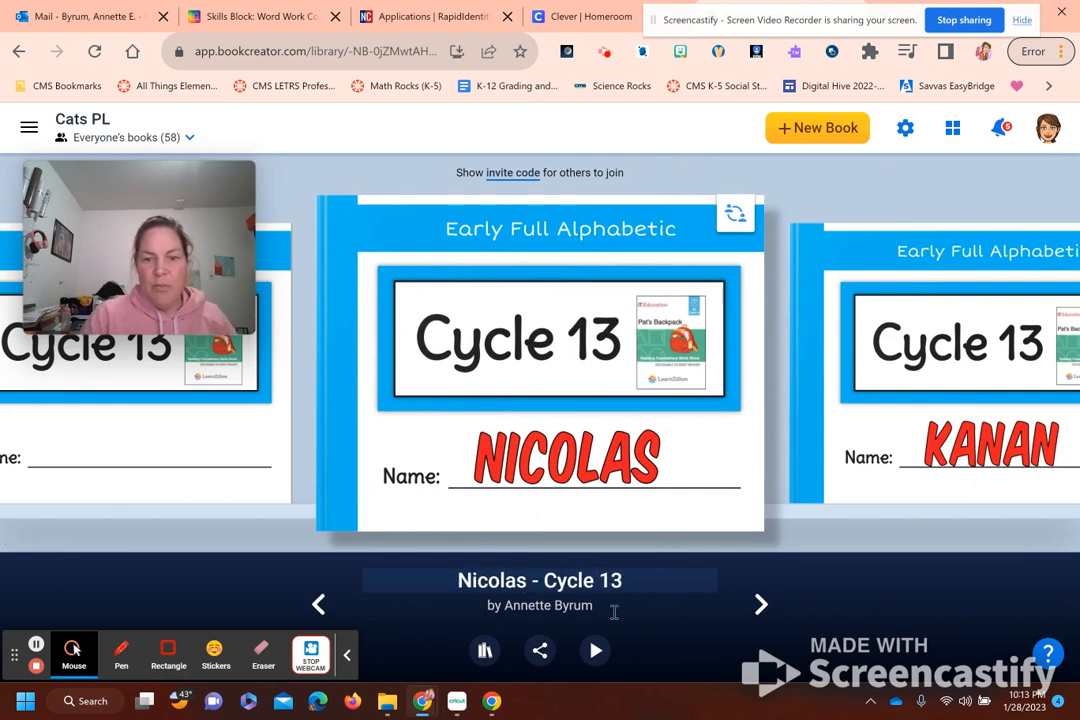
left_click_drag(614, 612, 149, 578)
type("Nicolas")
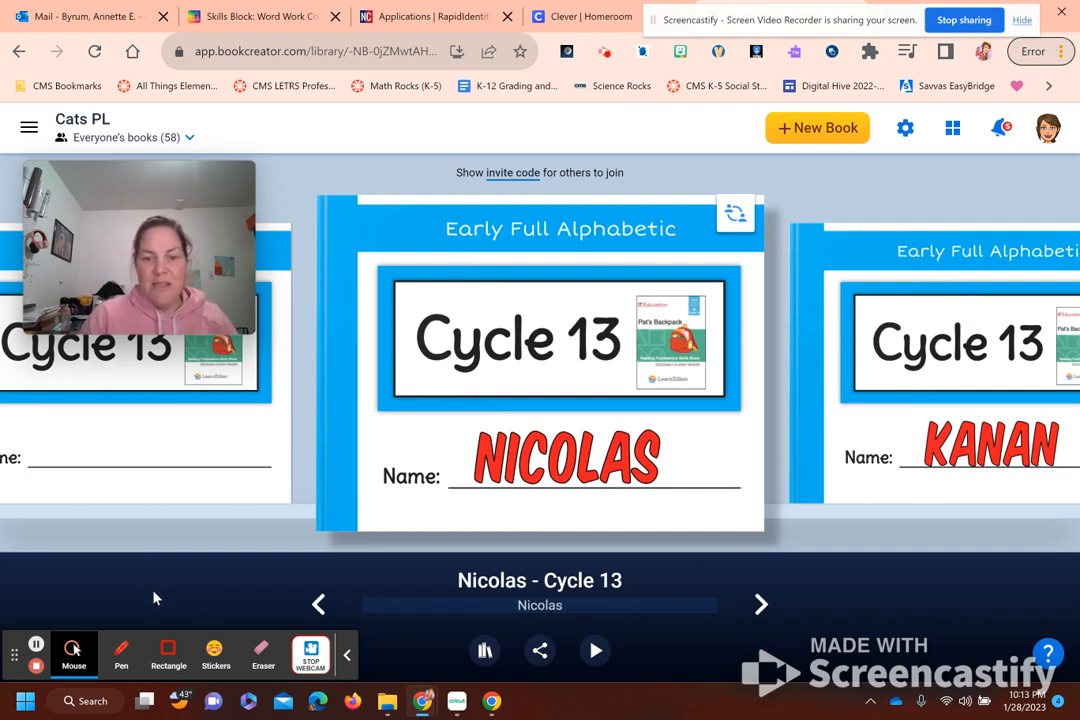
Start collaboration on the next unnamed Cycle 13 copy with only the fifth student in the list allowed to edit it.
left_click(318, 603)
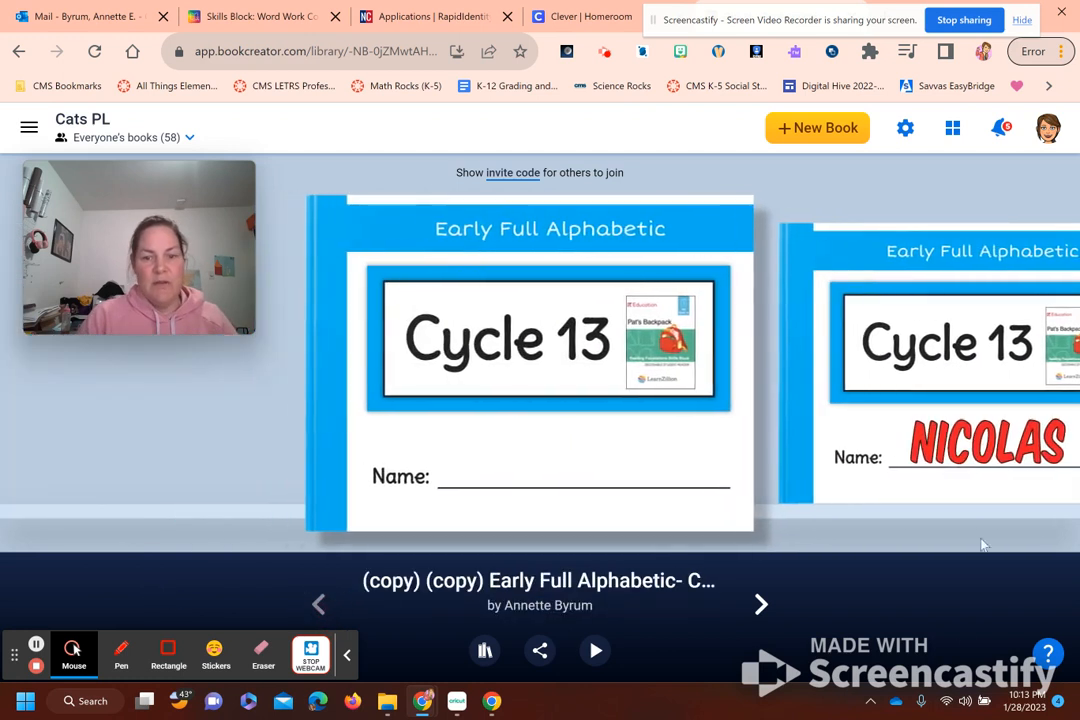
left_click(539, 650)
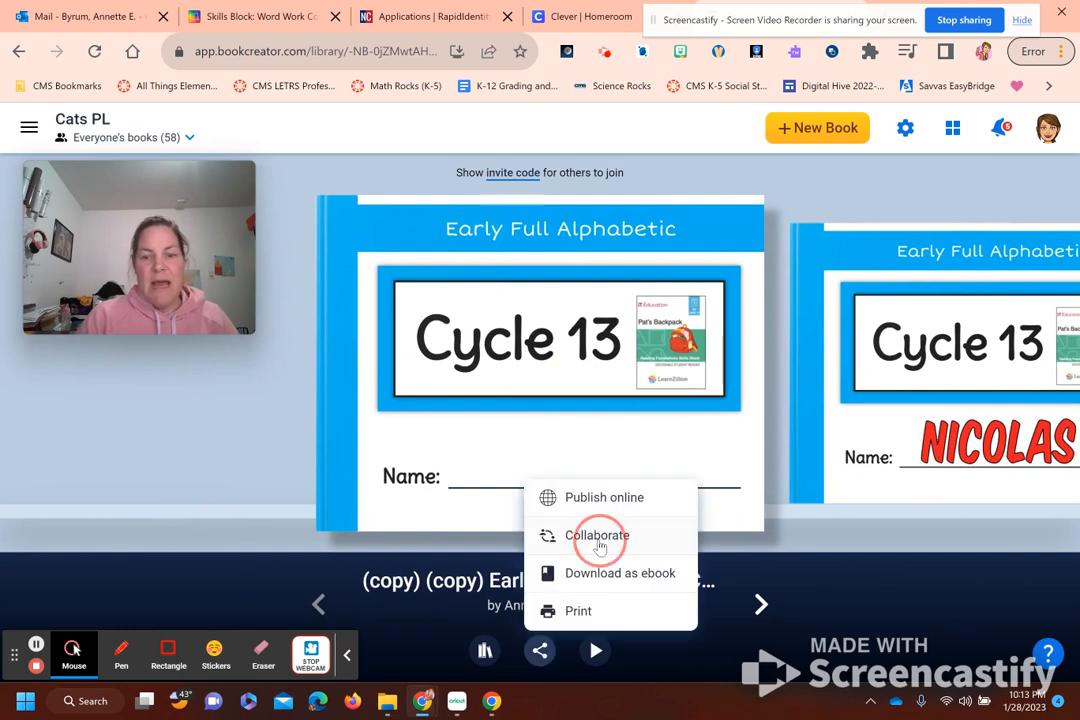
left_click(597, 537)
left_click(540, 438)
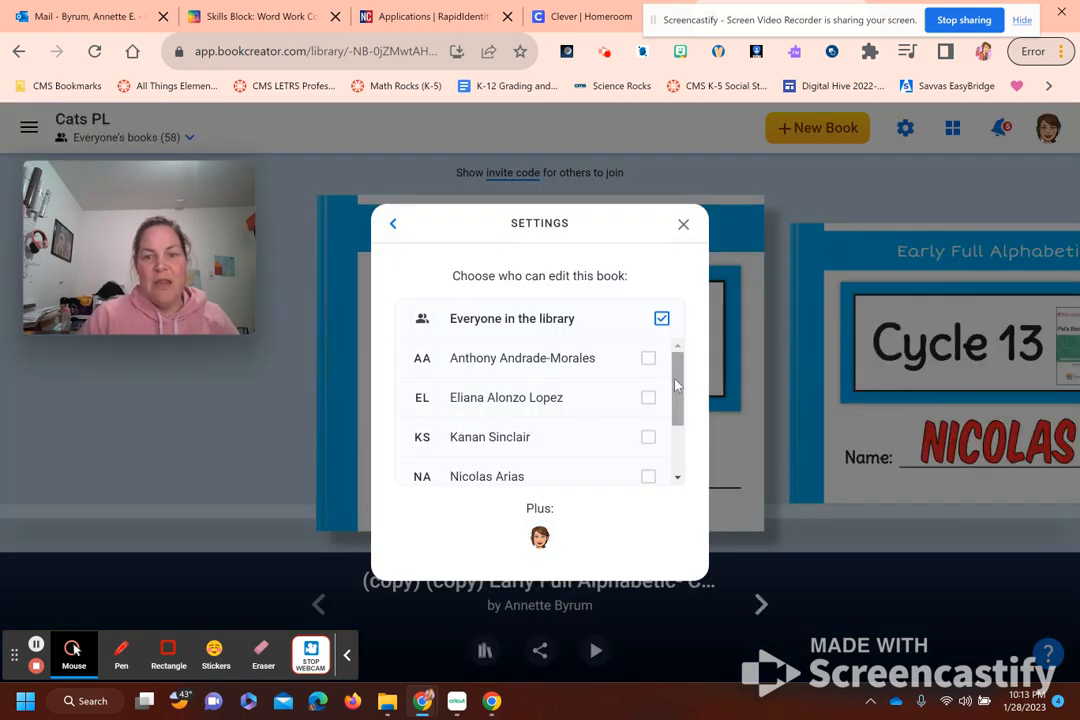
left_click_drag(677, 366, 675, 380)
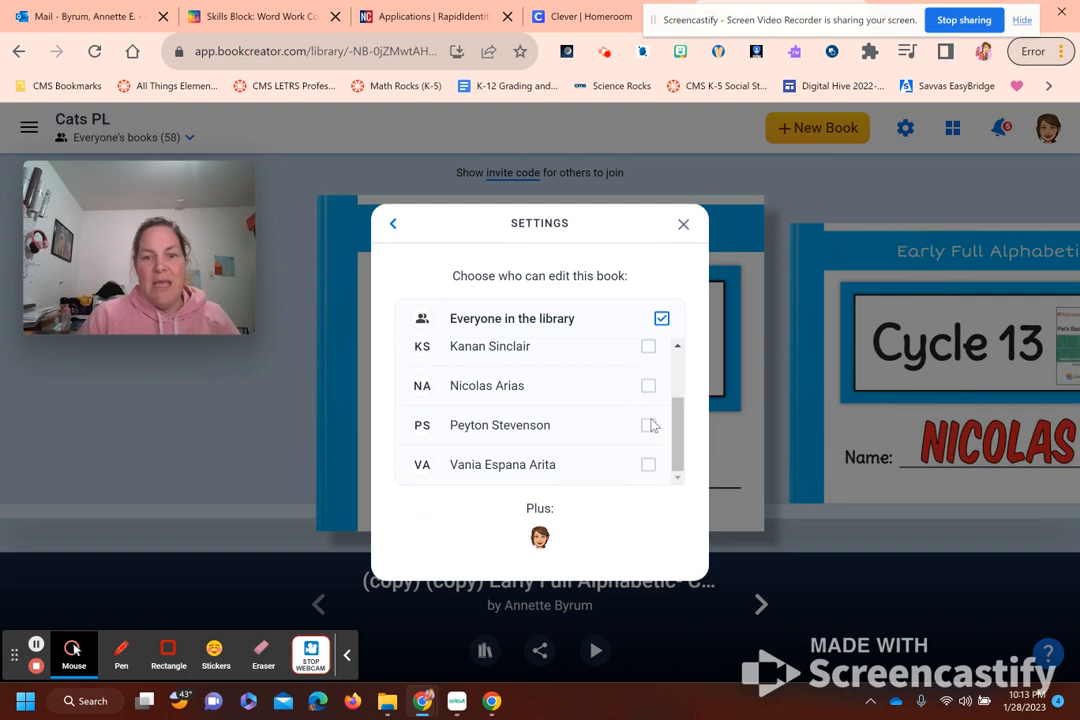
left_click(685, 224)
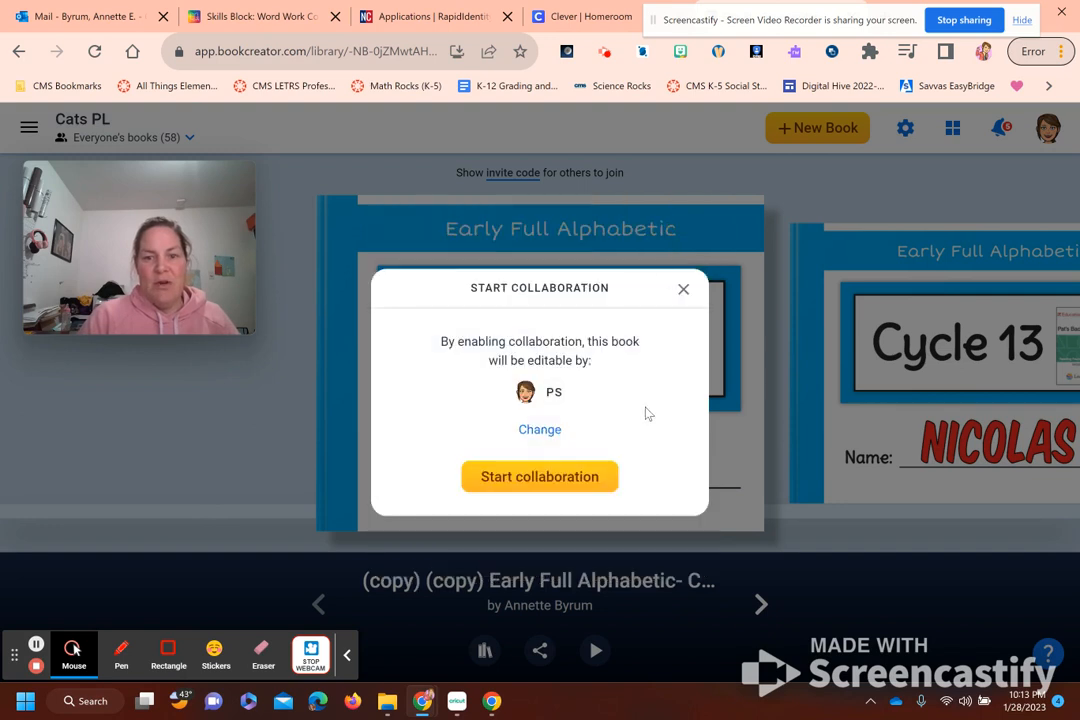
left_click(562, 479)
Retitle this copy as the fifth student's first name plus "- Cycle 13", and set that first name as author.
left_click_drag(673, 577, 267, 576)
type("Peyton")
left_click_drag(620, 607, 387, 617)
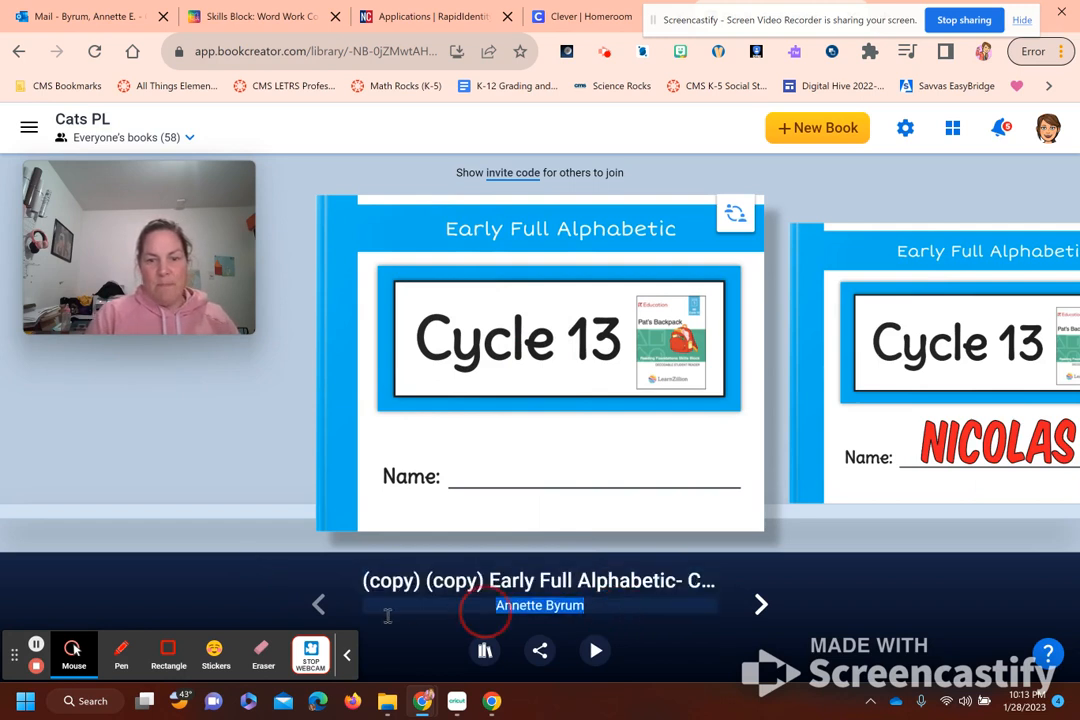
type("Peyton")
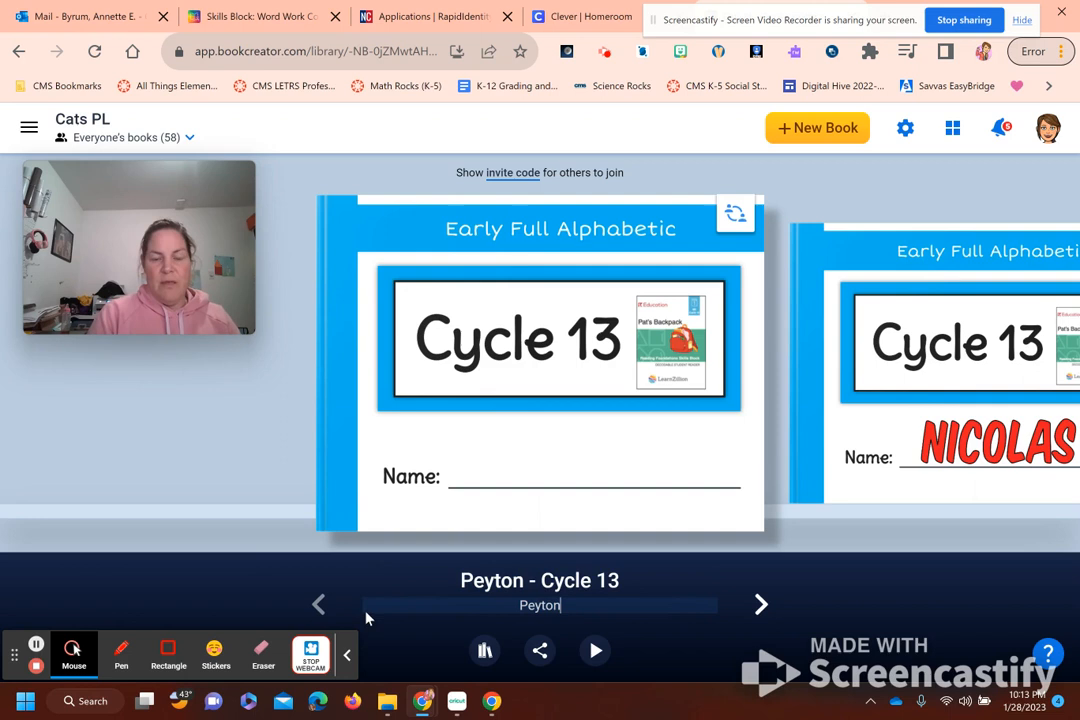
Open this copy for editing and add the fifth student's first name to the cover as Title-style text.
left_click(537, 363)
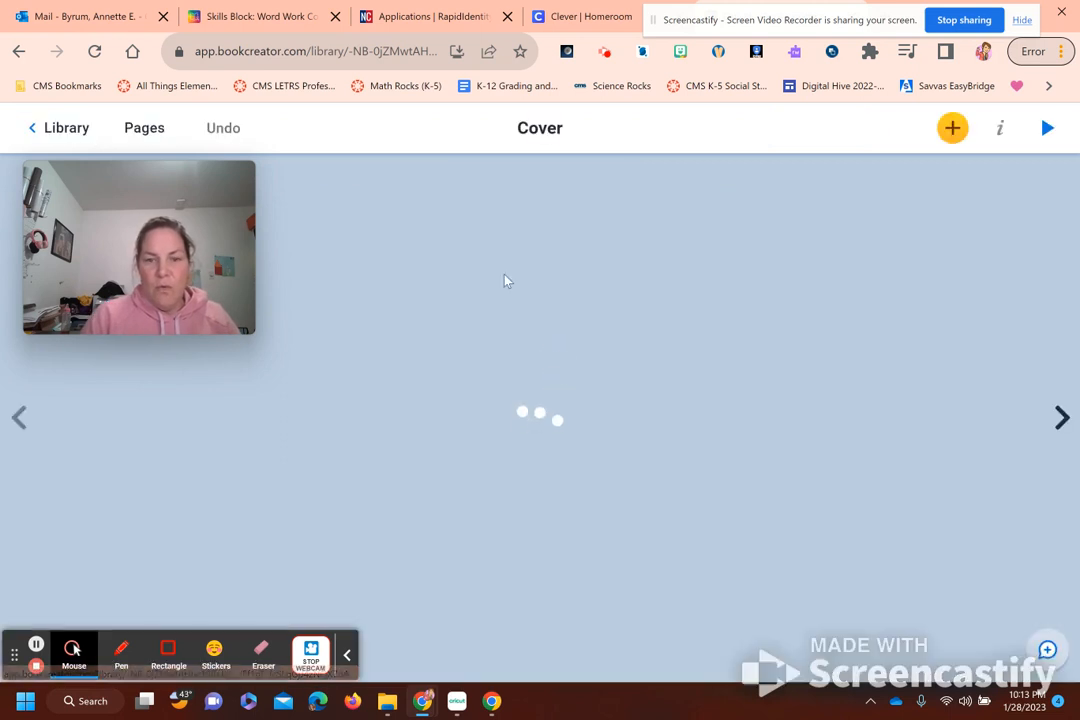
left_click(953, 128)
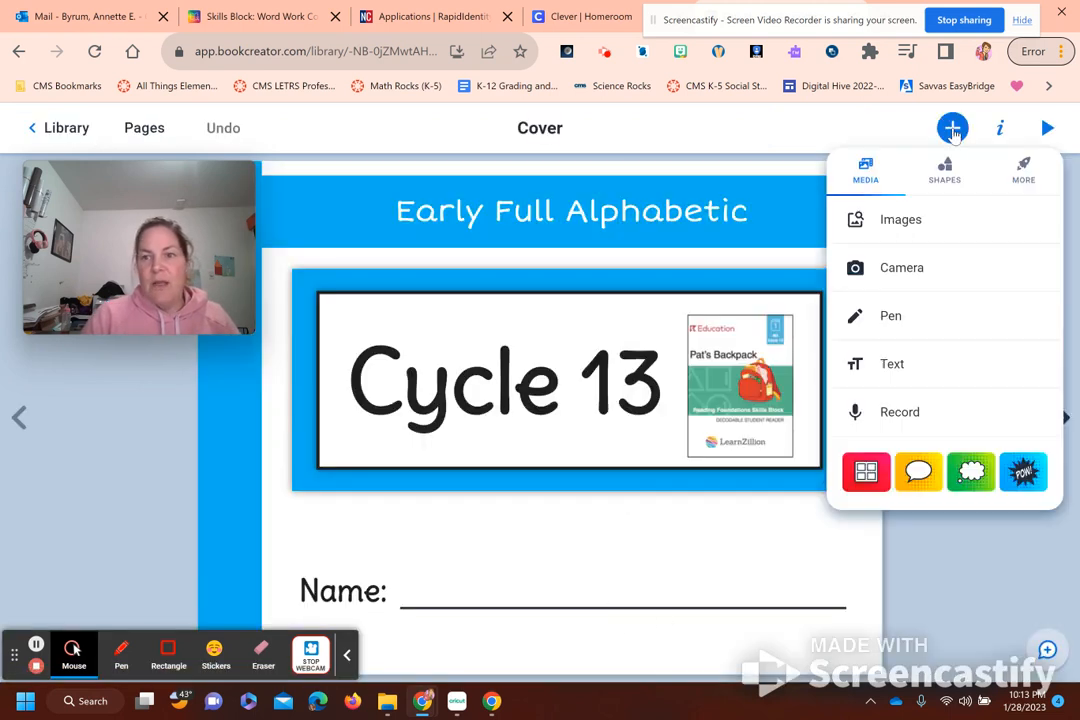
left_click(896, 366)
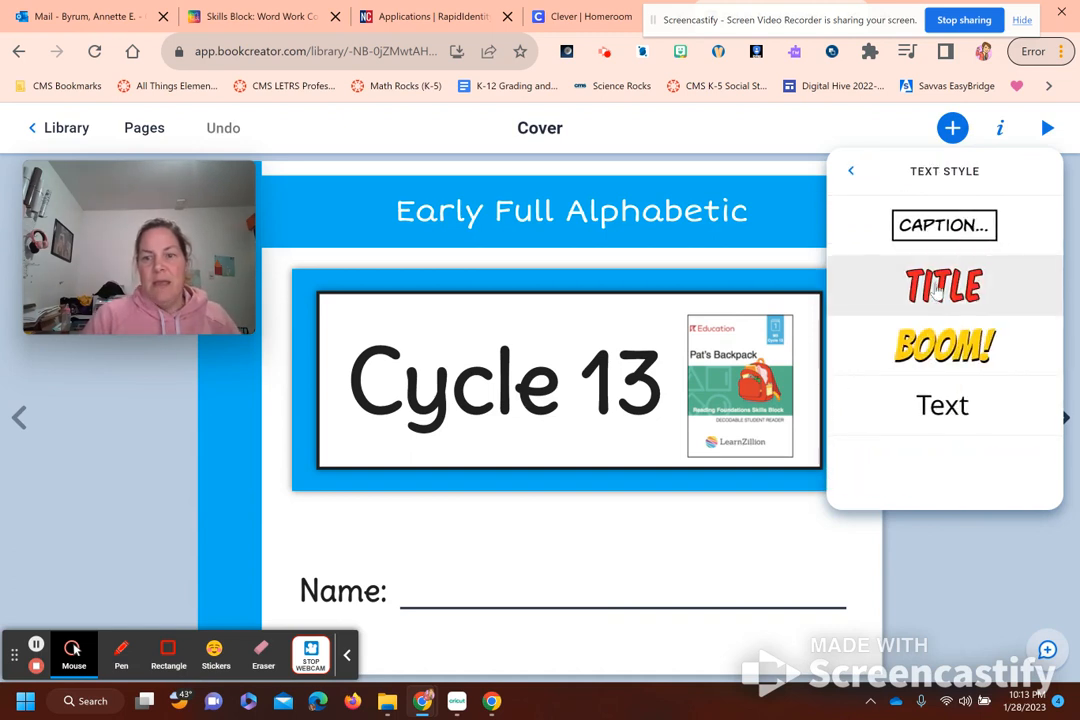
left_click(985, 405)
type("Peyton")
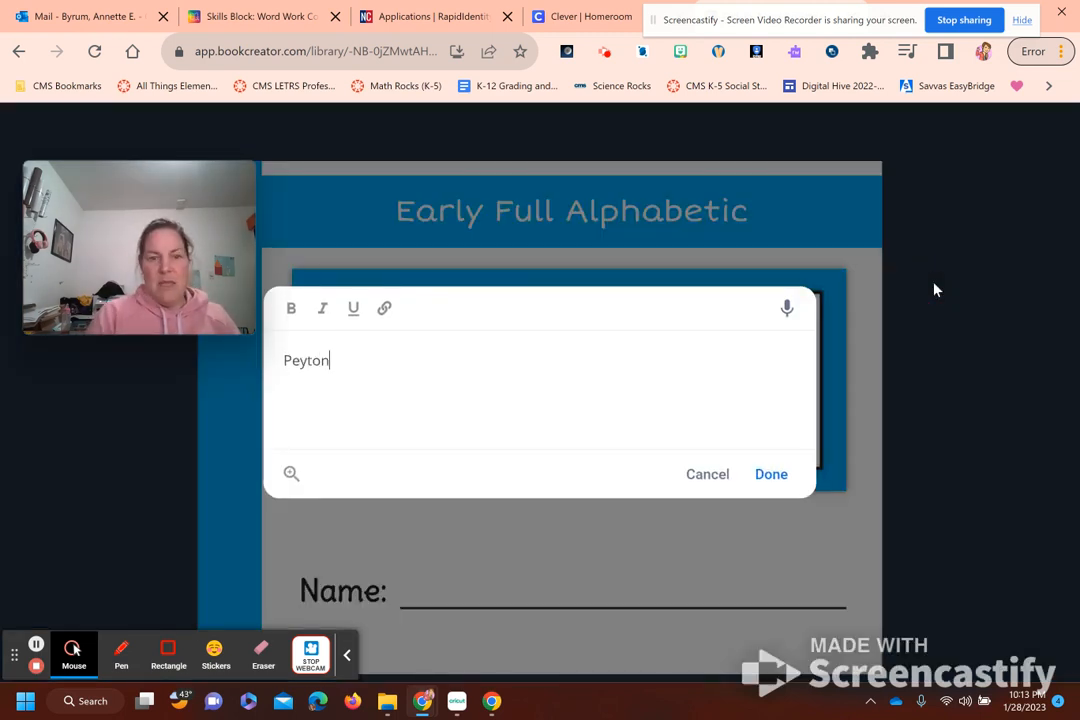
left_click(784, 480)
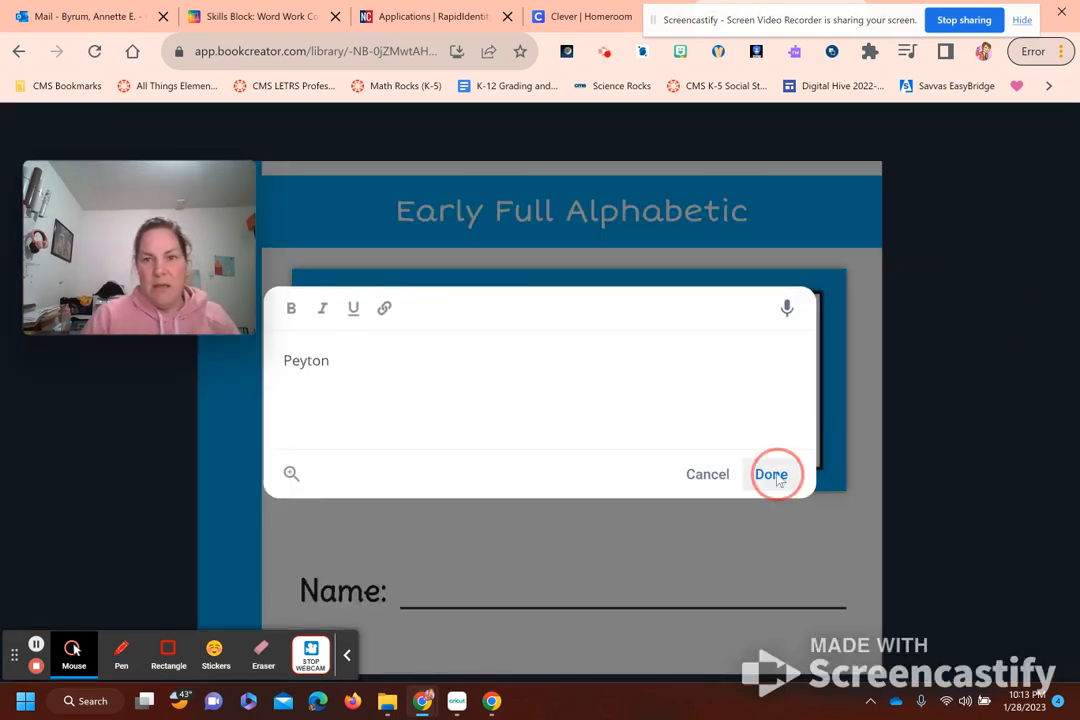
Move the fifth student's name onto the cover's Name line, enlarge and realign the text, and return to the library.
left_click_drag(366, 303, 501, 582)
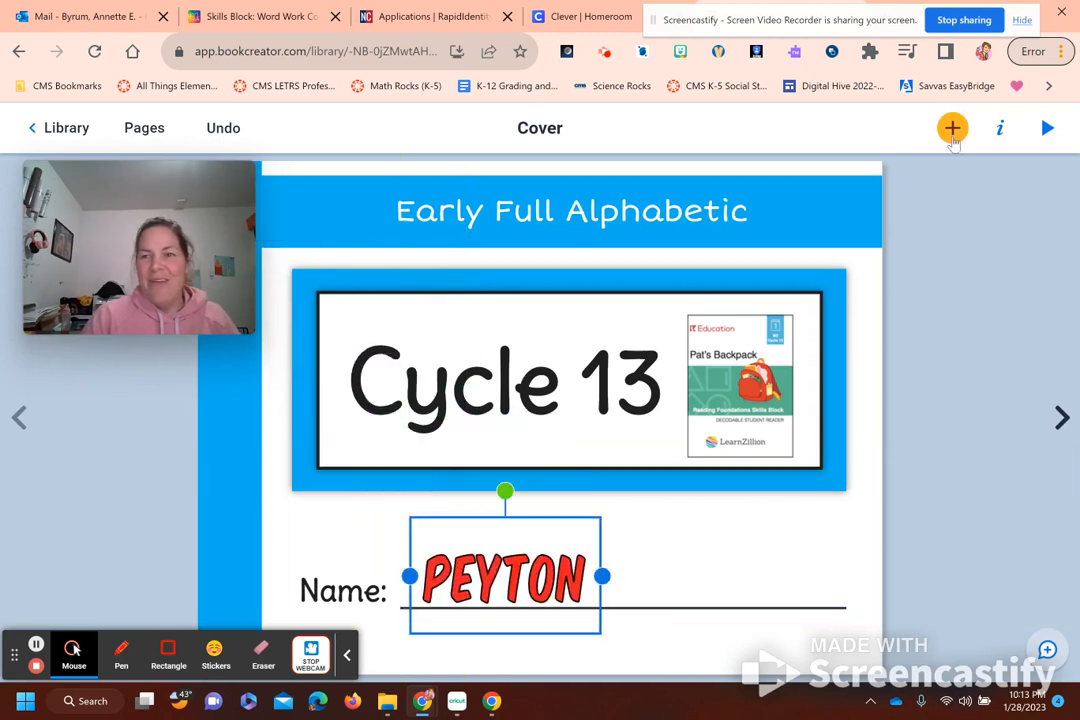
left_click(998, 127)
left_click_drag(929, 248, 957, 241)
left_click_drag(557, 646, 584, 594)
left_click(976, 308)
left_click(55, 134)
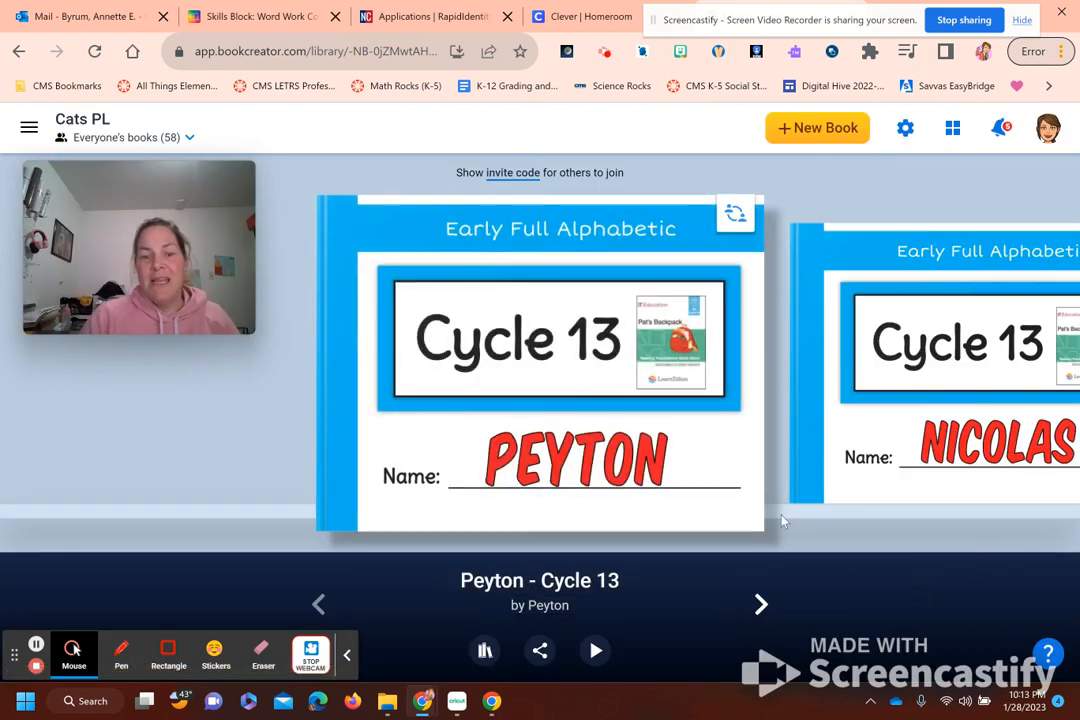
Check the collaboration settings of the fifth student's book to see who can edit it.
left_click(540, 651)
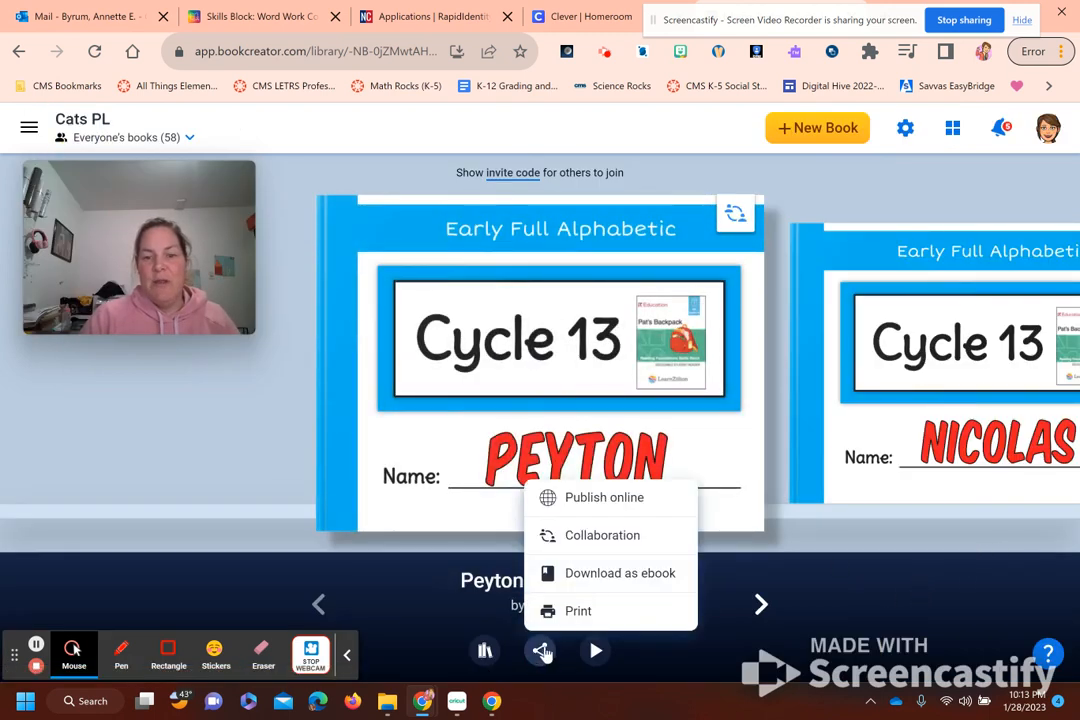
left_click(600, 536)
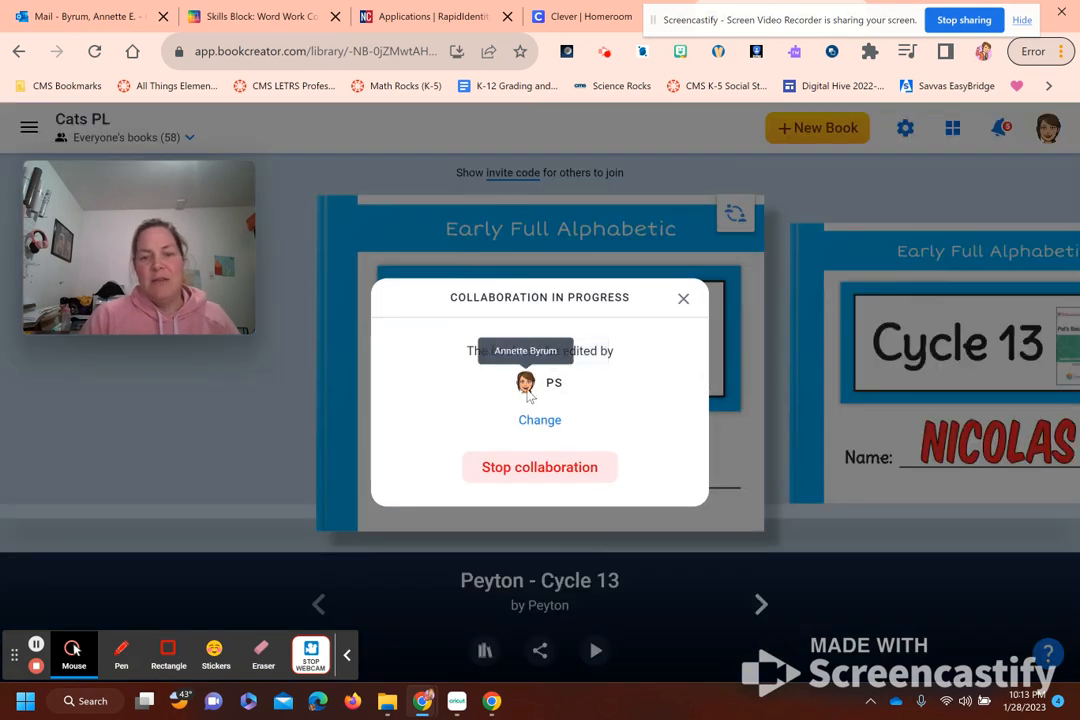
left_click(683, 298)
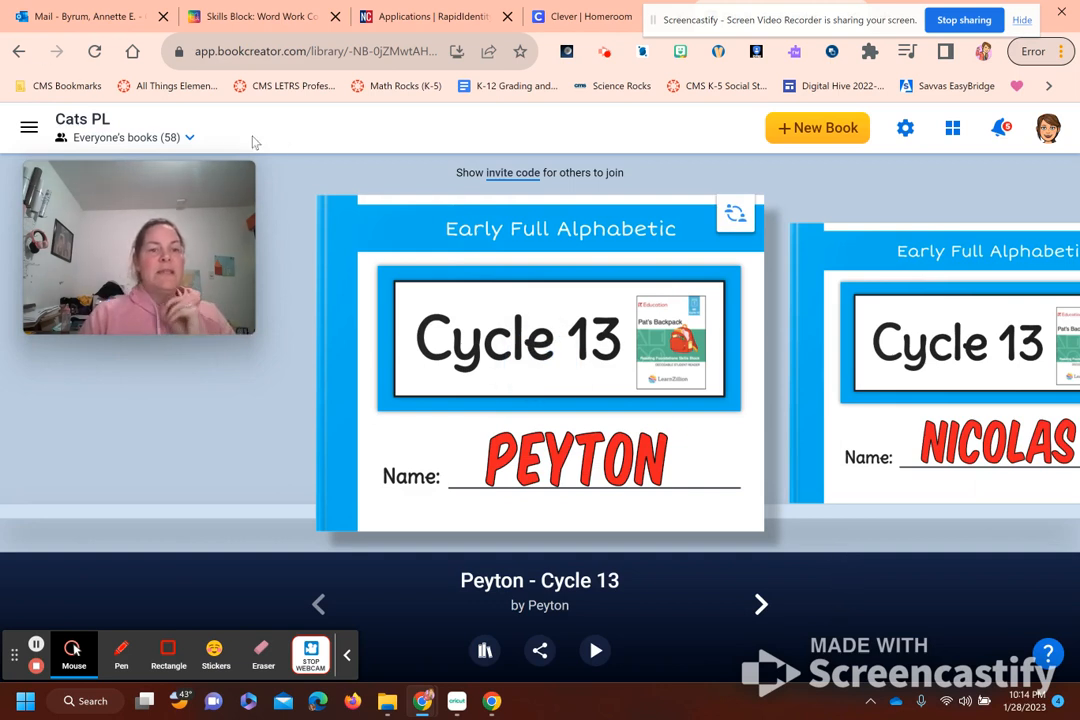
View the Cats PL library's list of teachers and authors, and close it again.
left_click(189, 140)
left_click_drag(160, 201, 398, 89)
mouse_move(268, 222)
left_mouse_down()
mouse_move(266, 340)
mouse_move(268, 215)
left_mouse_up()
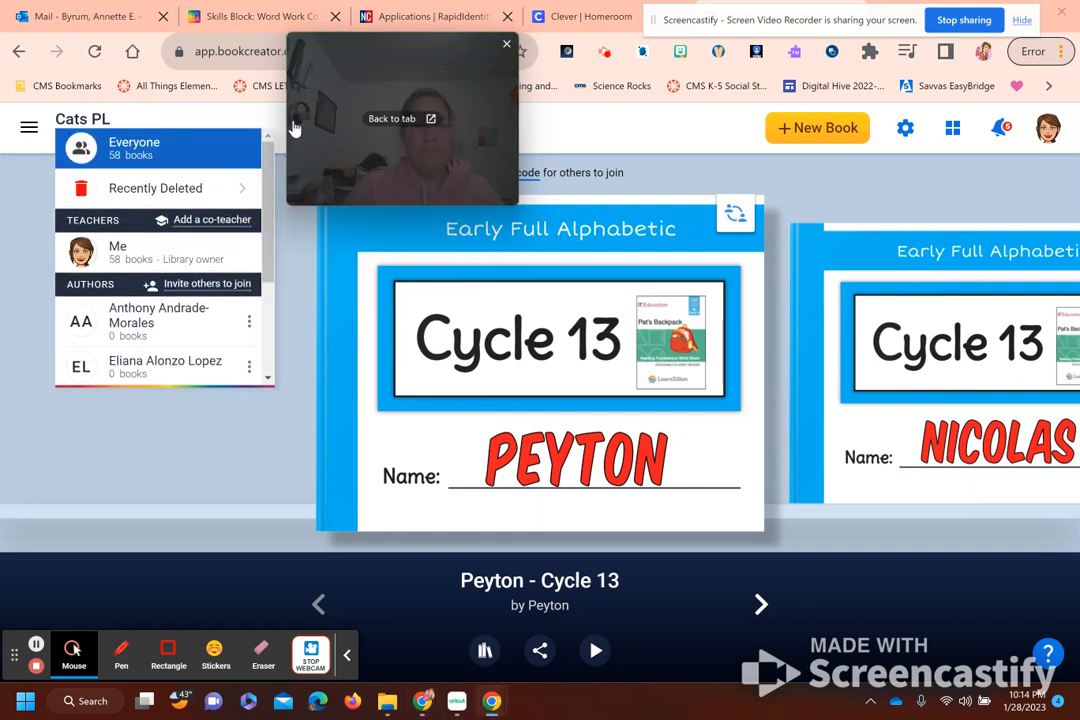
left_click_drag(322, 90, 48, 73)
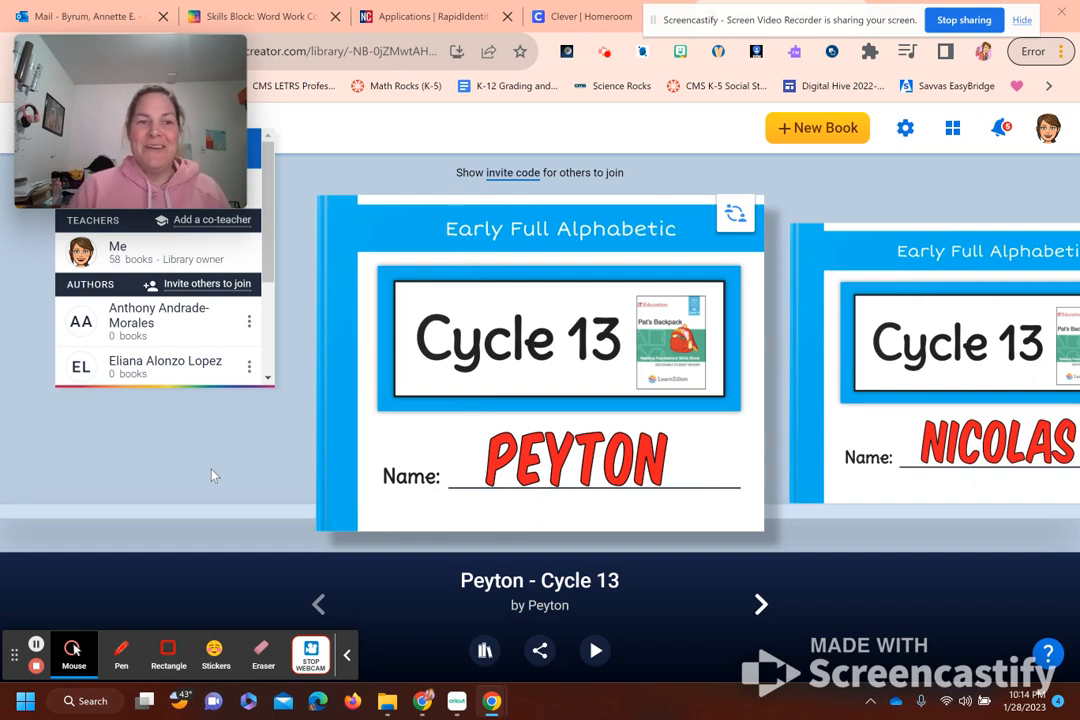
left_click(172, 482)
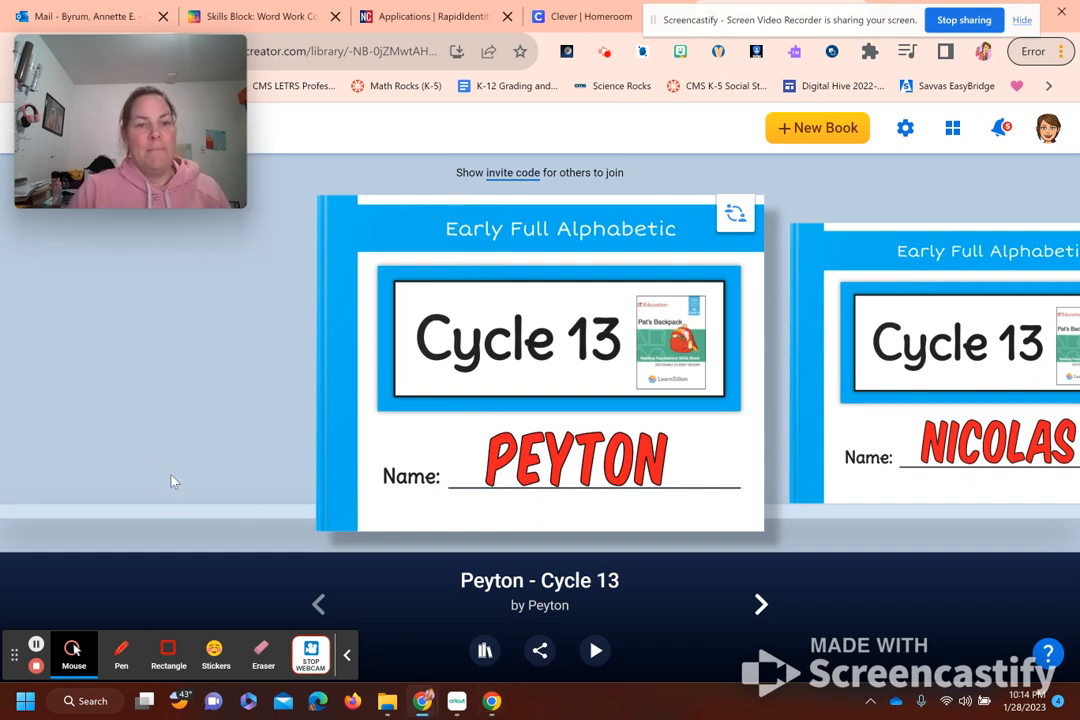
Reopen the Cats PL author list and display the invite code that lets others join the library.
left_click_drag(147, 92, 371, 72)
left_click(113, 138)
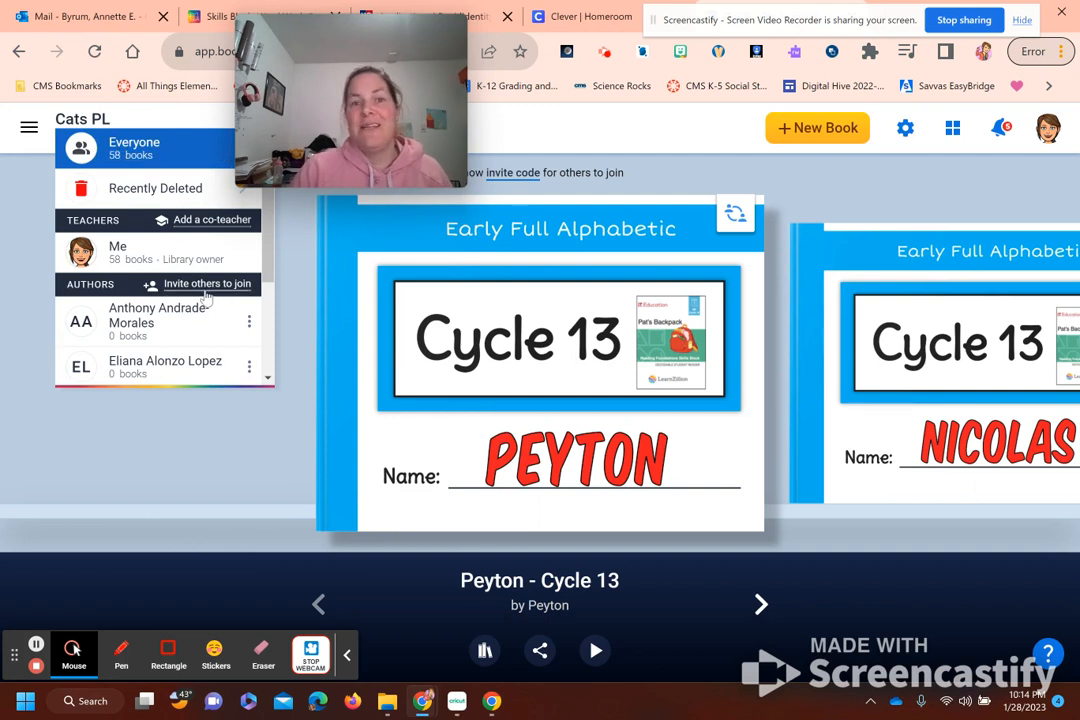
left_click(270, 262)
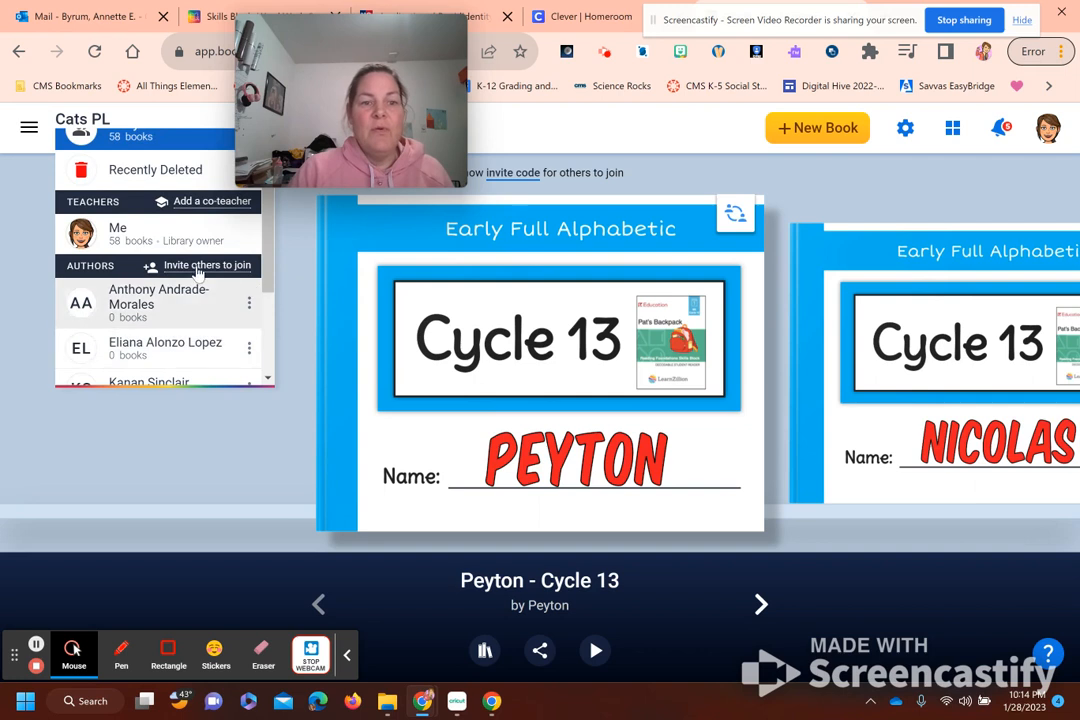
left_click(197, 268)
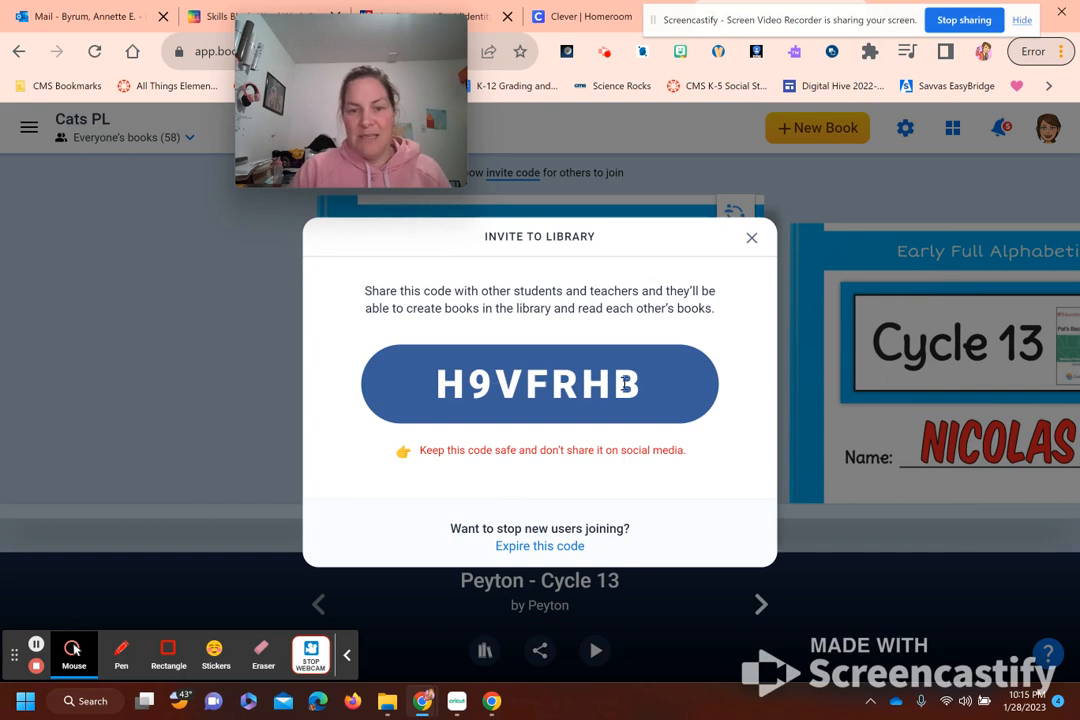
left_click(752, 239)
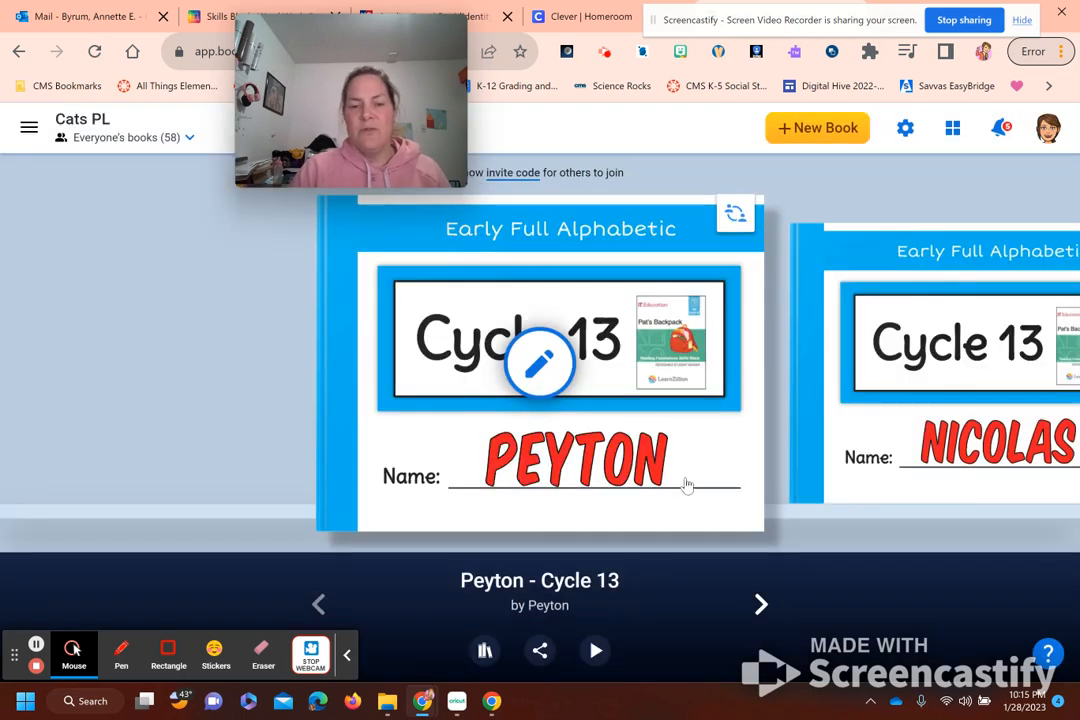
Go to the Teacher Dashboard and open the Caterpillars Pre-L library.
left_click(29, 130)
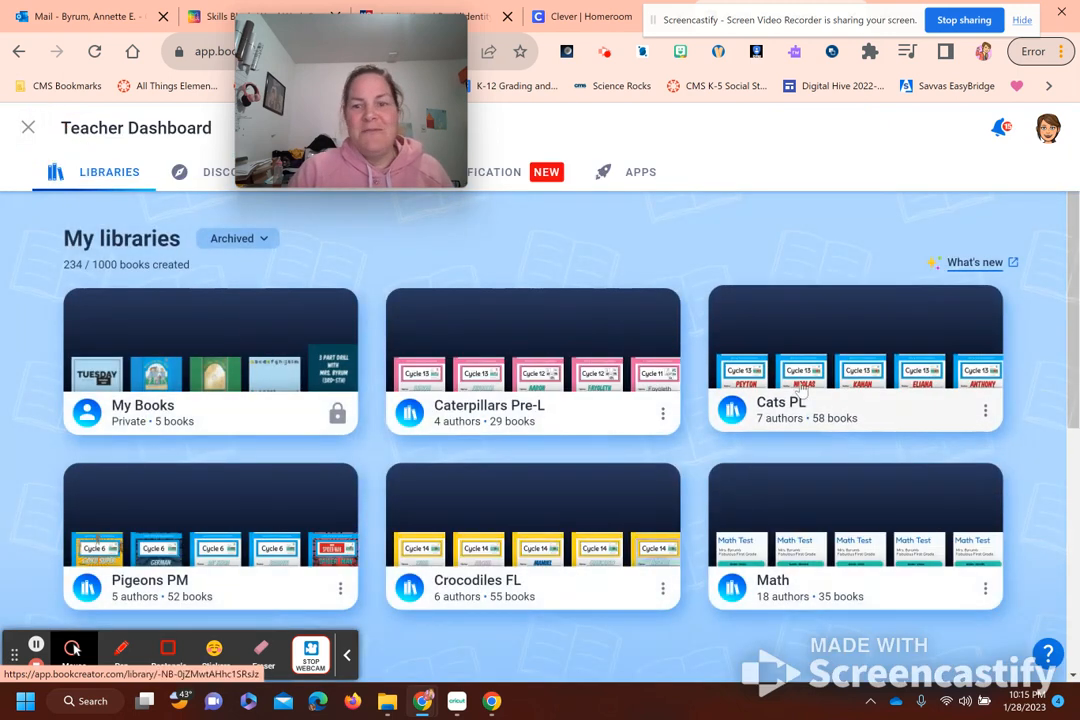
left_click_drag(371, 153, 291, 223)
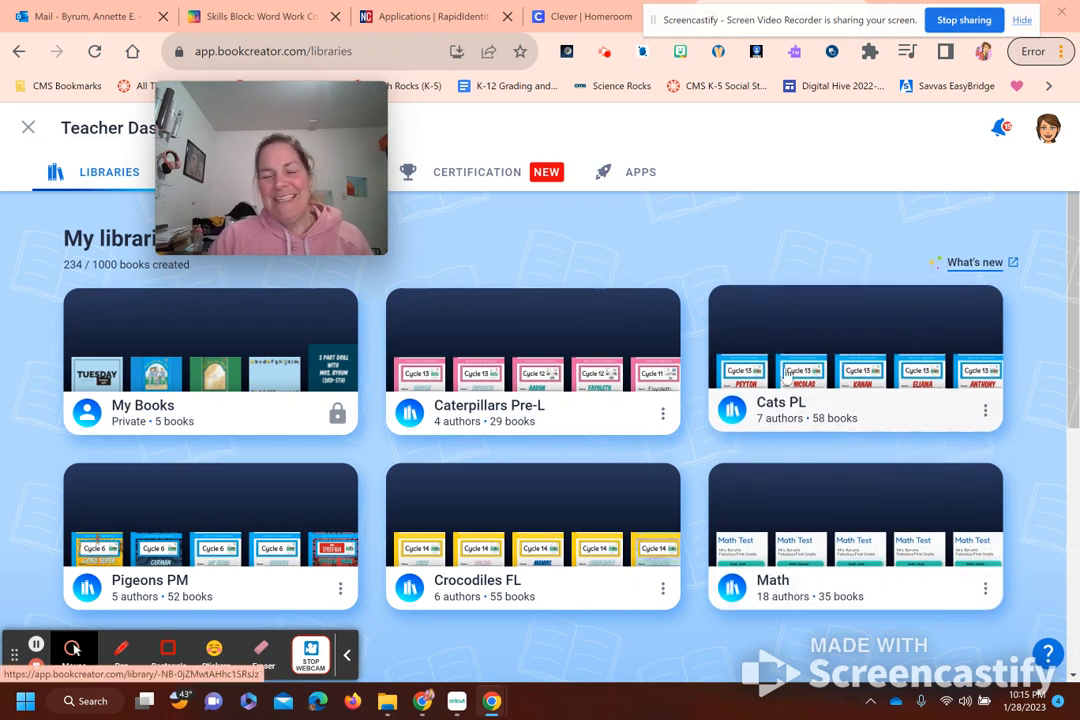
left_click(545, 372)
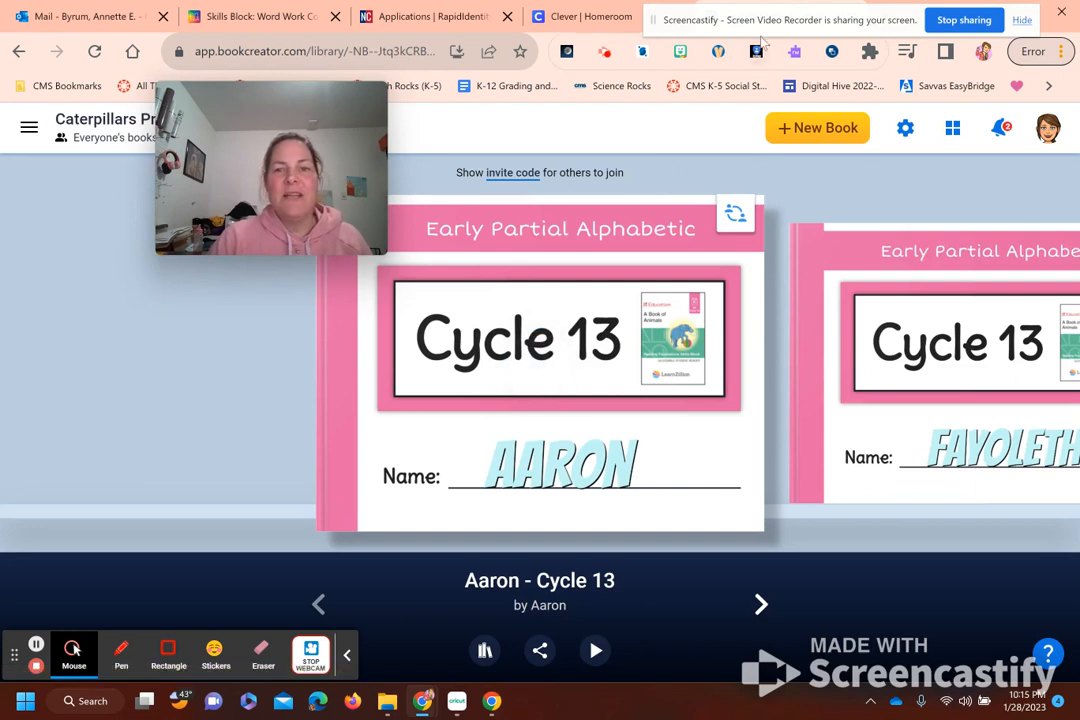
Close the Book Creator, Clever and NCEdCloud pages, keeping the mail page and one new blank browser tab.
left_click_drag(773, 20, 781, 81)
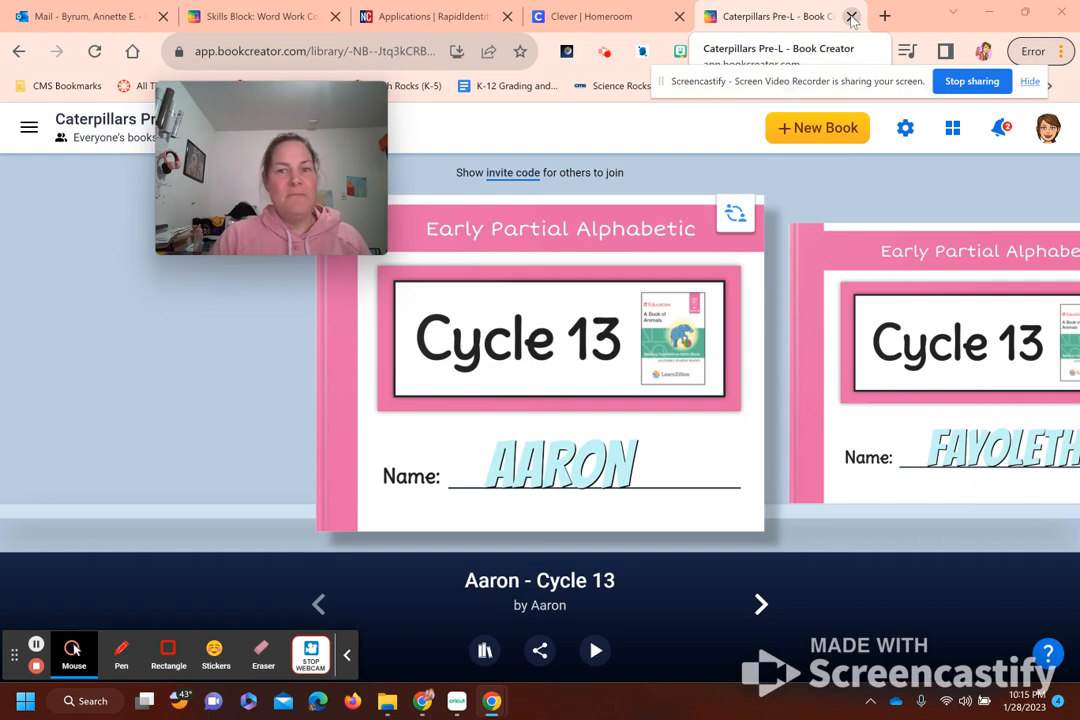
left_click(851, 17)
left_click(746, 17)
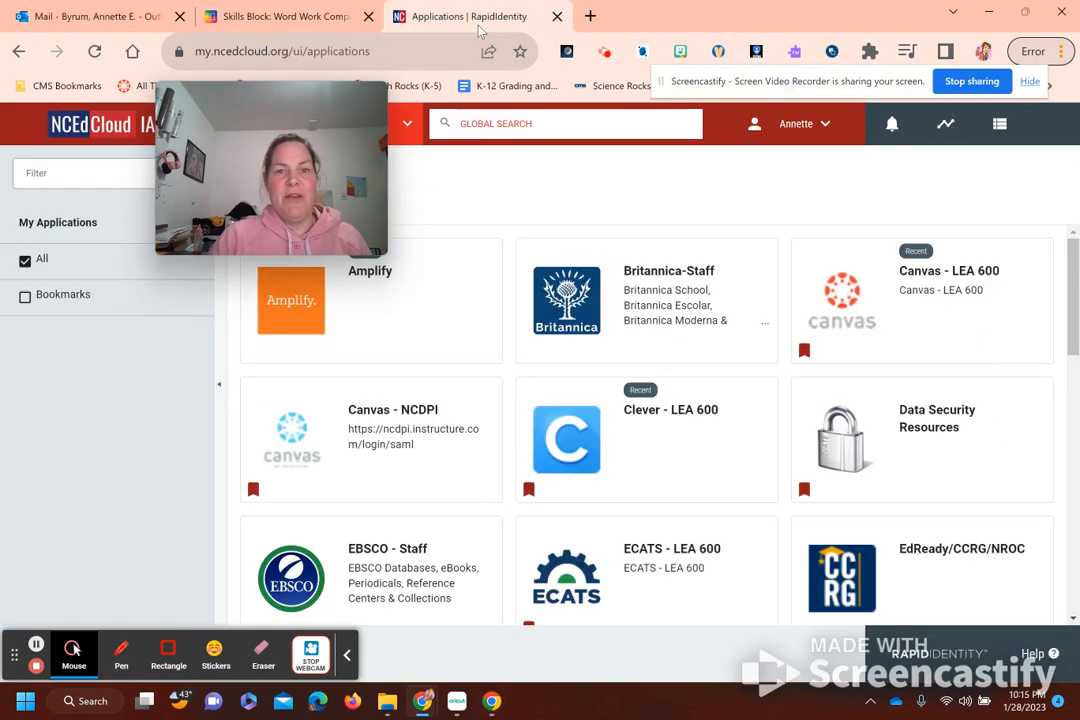
left_click(557, 17)
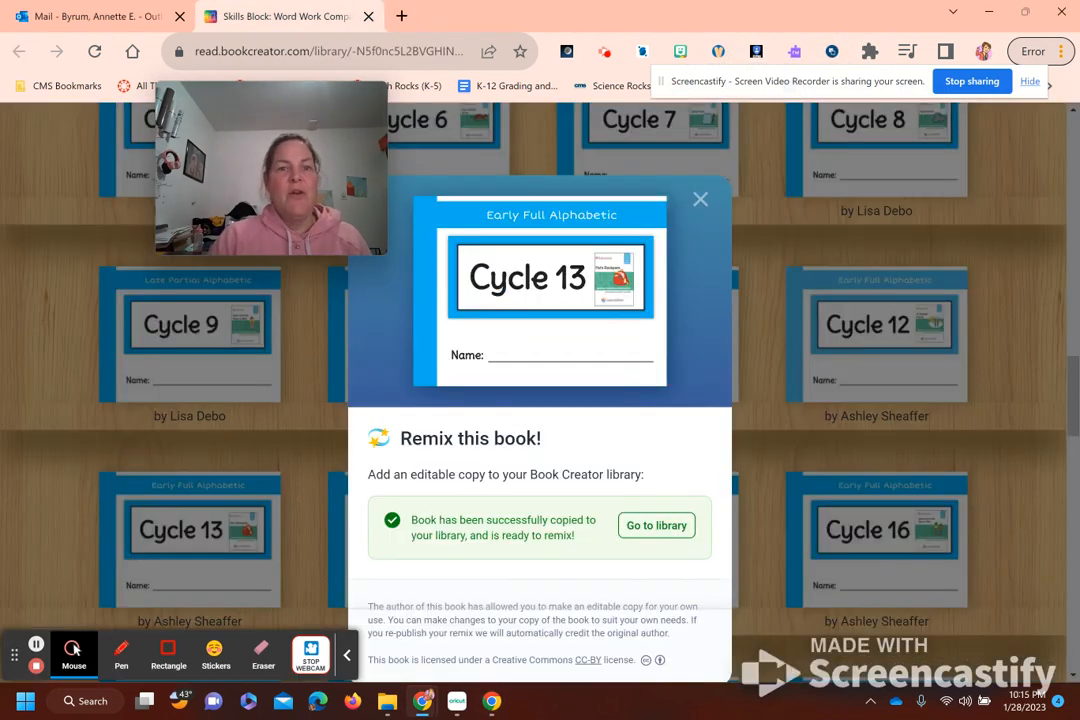
left_click(402, 16)
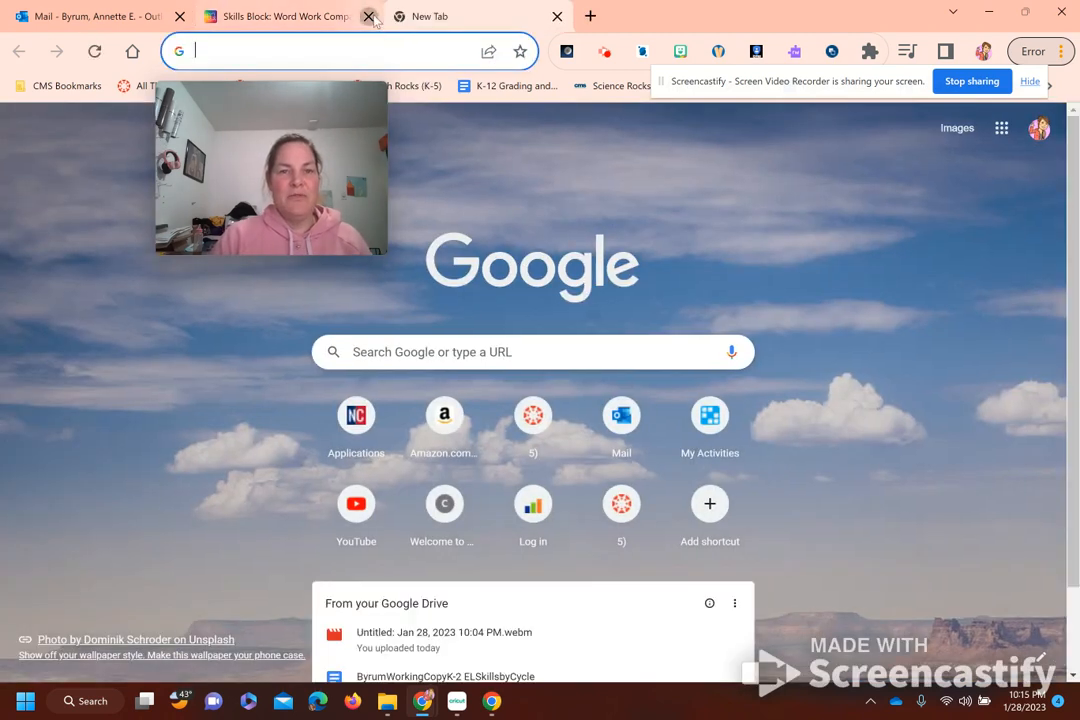
left_click(369, 17)
Load the NCEdCloud applications page at my.ncedcloud.org.
left_click(393, 50)
type("muy")
key("BackSpace")
key("BackSpace")
type("y.ncedcloud.org")
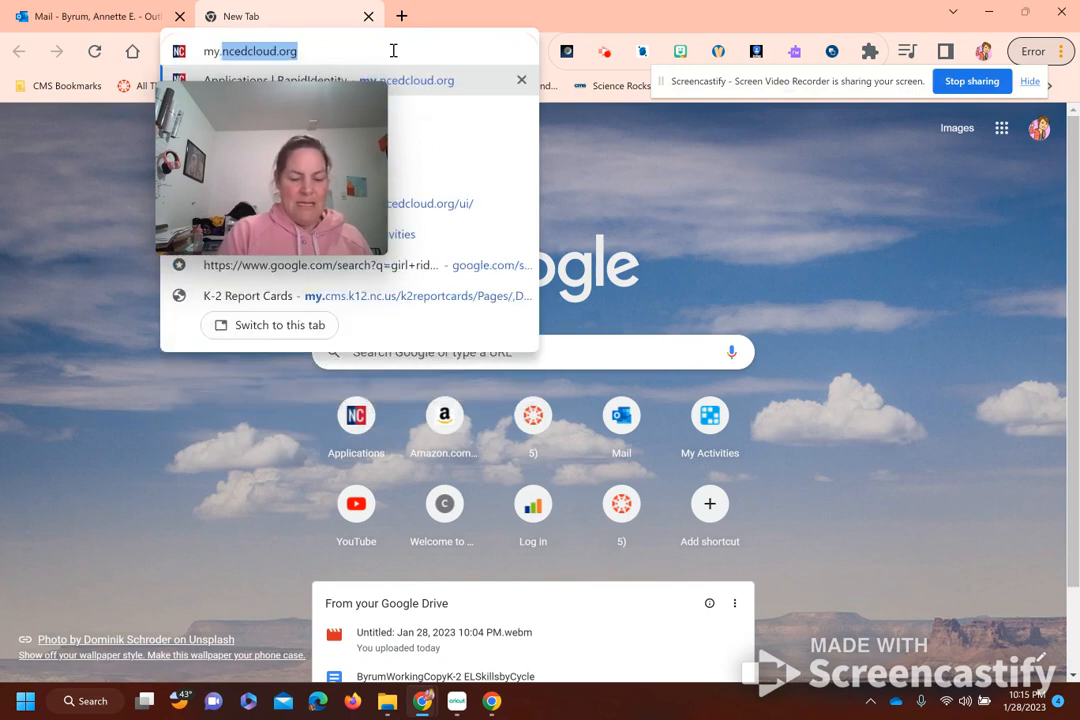
key("Return")
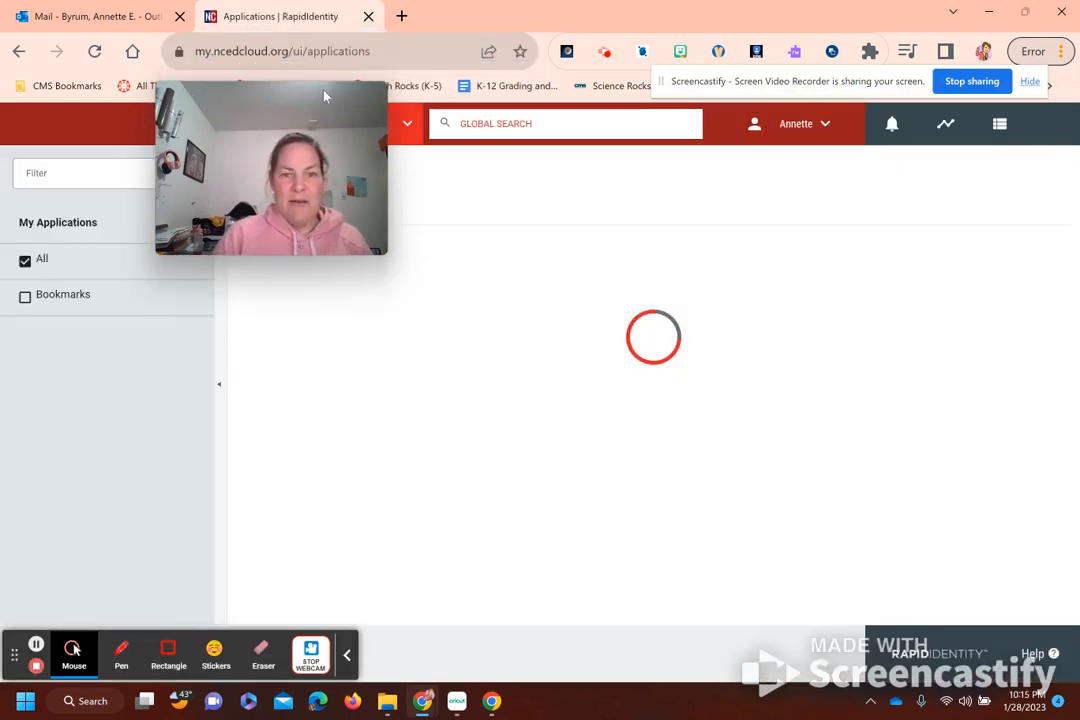
Go from NCEdCloud to Clever, search for "book" and launch Book Creator.
left_click(592, 440)
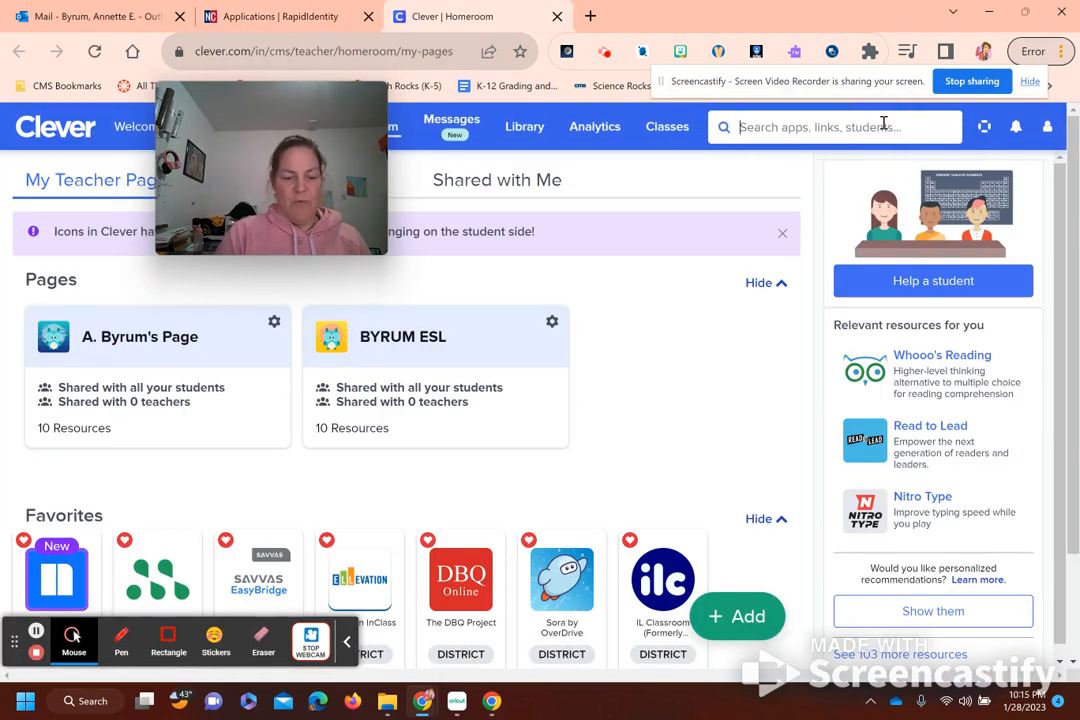
type("book")
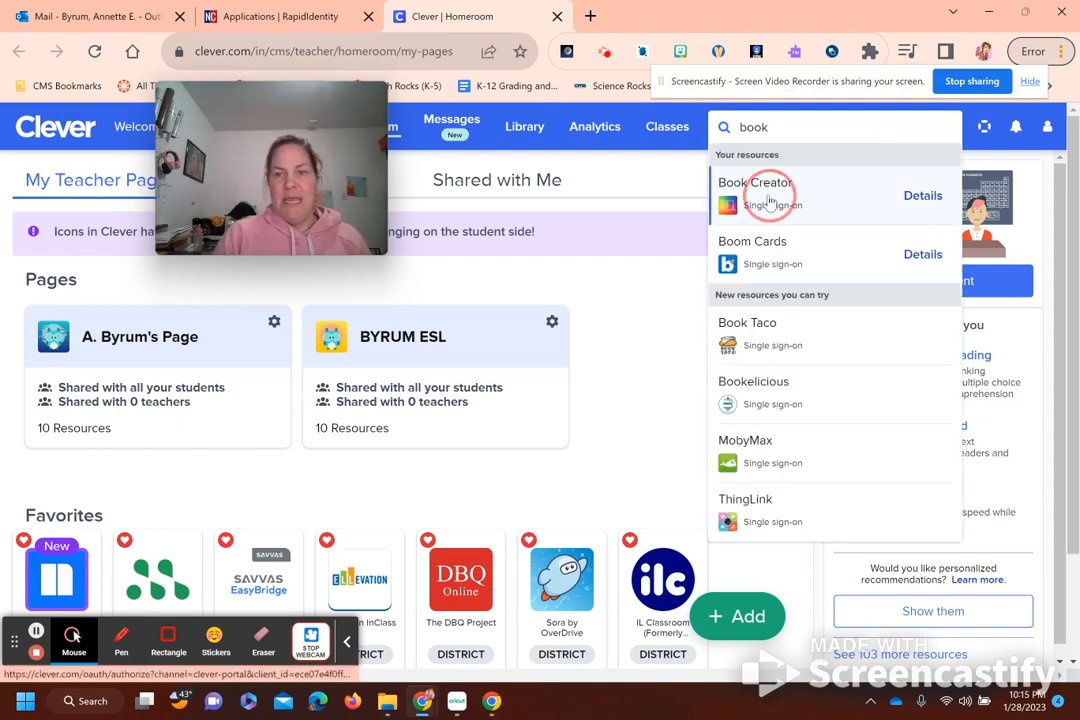
left_click(770, 203)
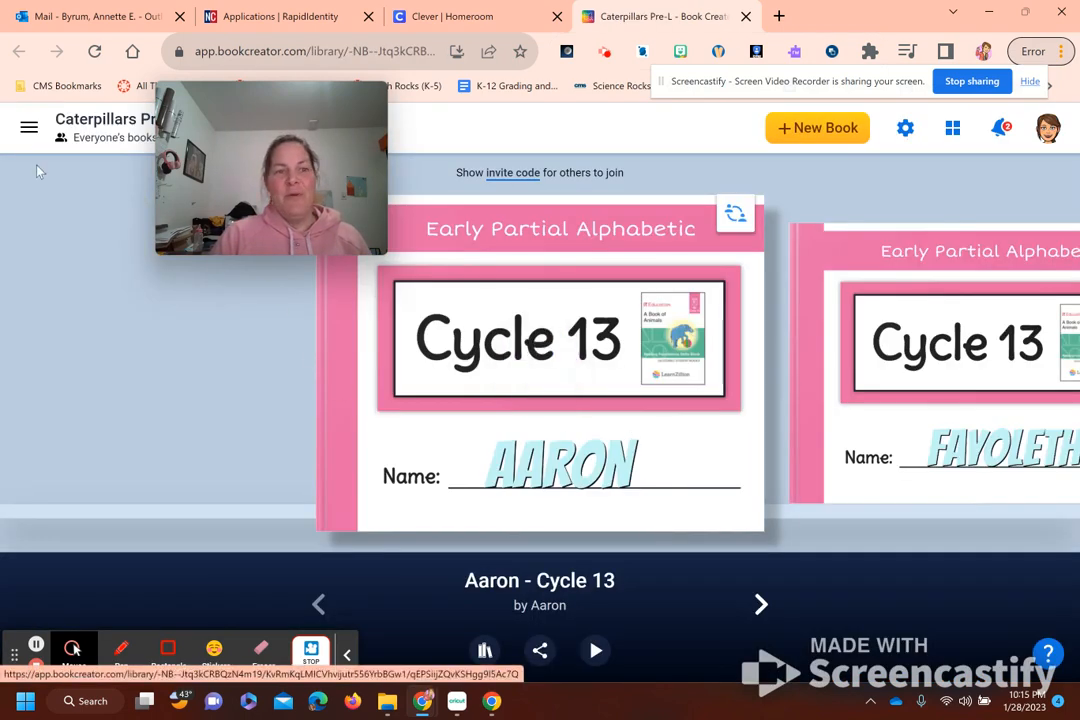
View the libraries on the Teacher Dashboard and return to the Caterpillars Pre-L library.
left_click(29, 128)
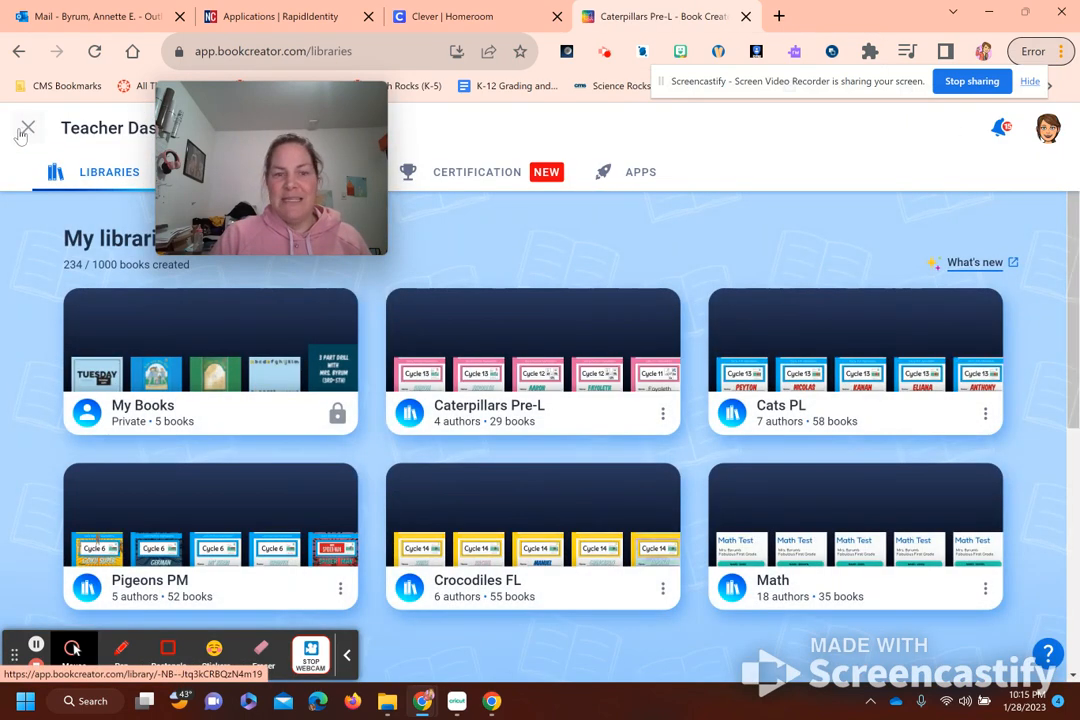
left_click(26, 131)
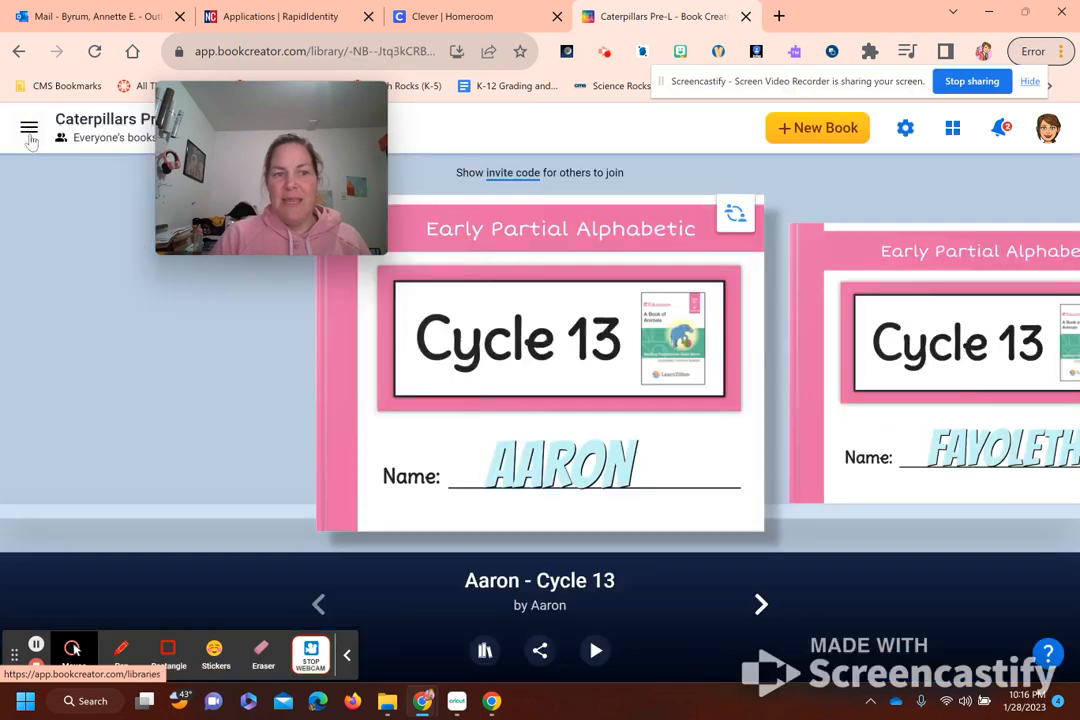
left_click(29, 128)
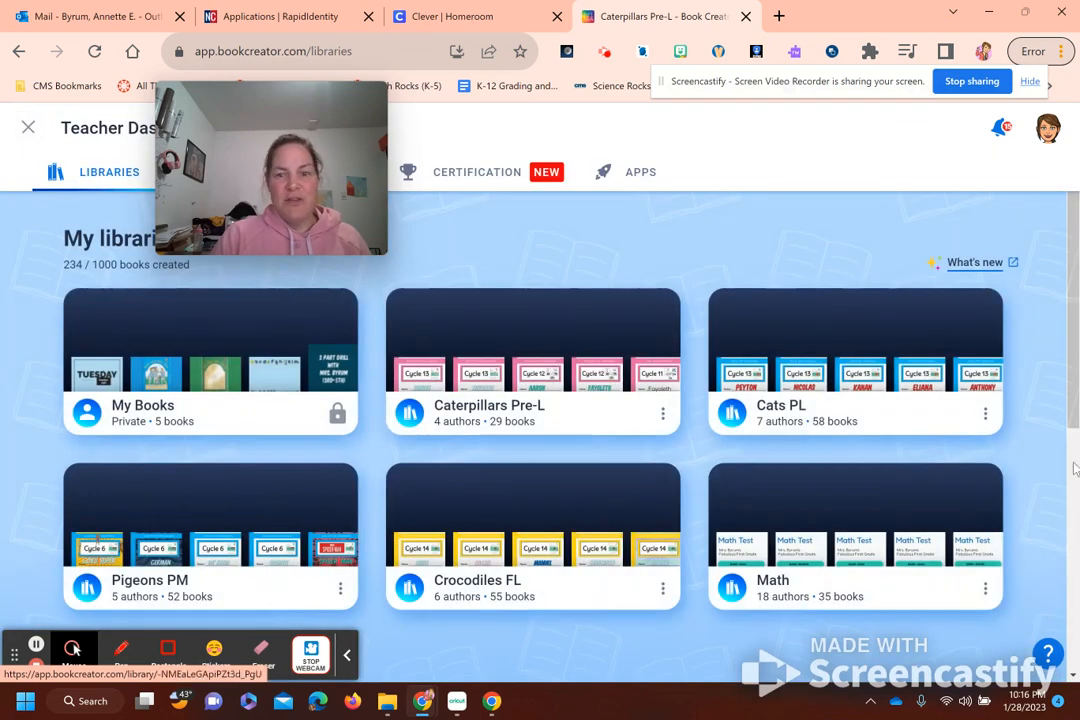
left_click(571, 362)
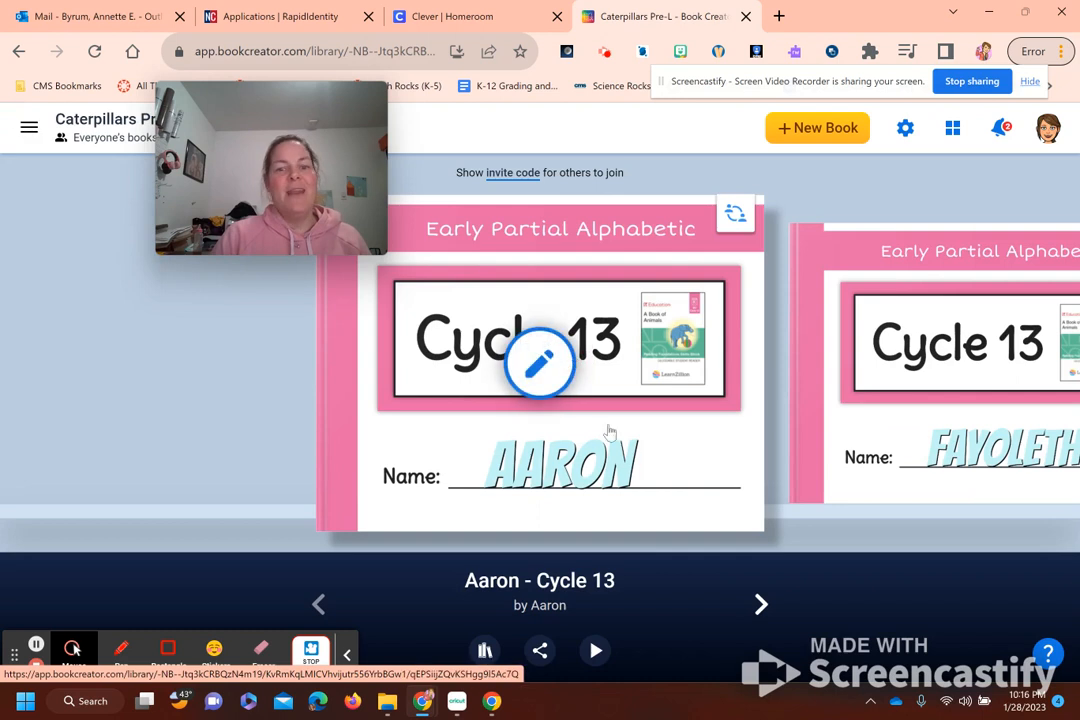
mouse_move(606, 363)
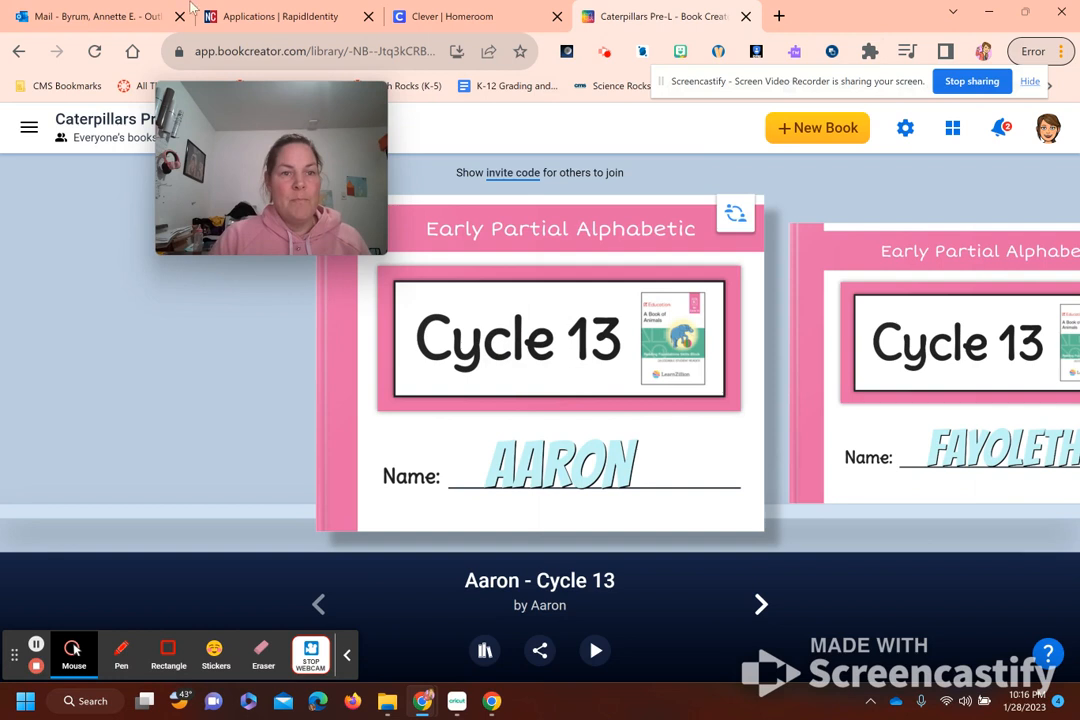
Switch to the mail page and open the Skills Block: Word Work Companion library from its emailed link.
left_click(84, 14)
left_click_drag(265, 125, 147, 48)
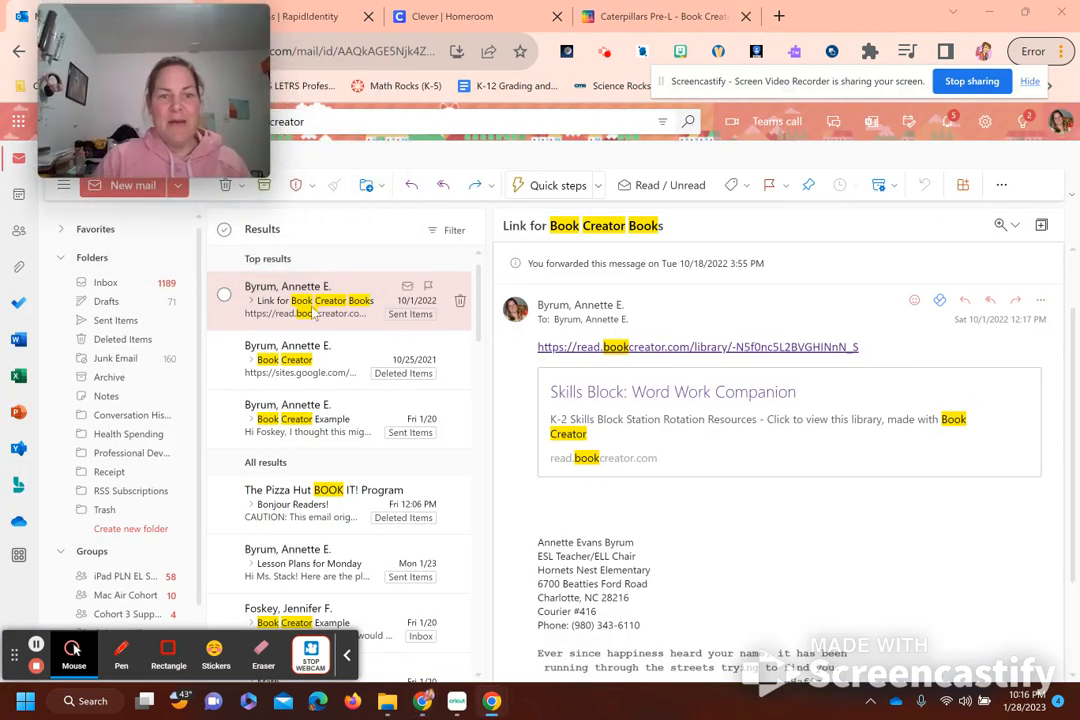
left_click(730, 350)
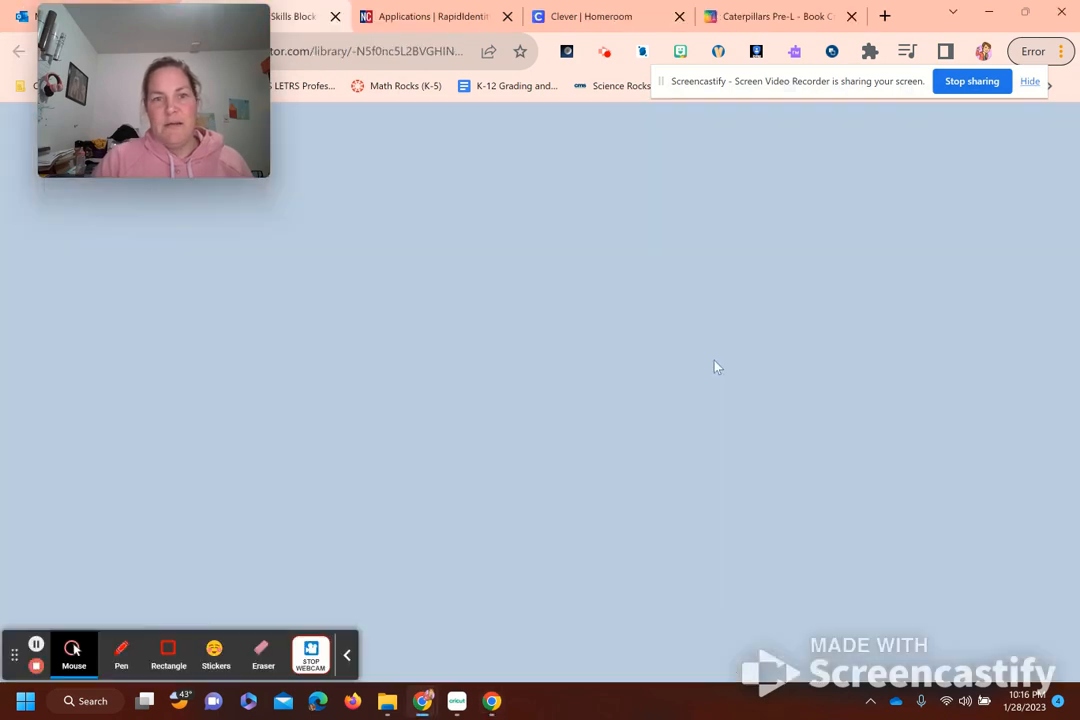
scroll(535, 486, "down", 3)
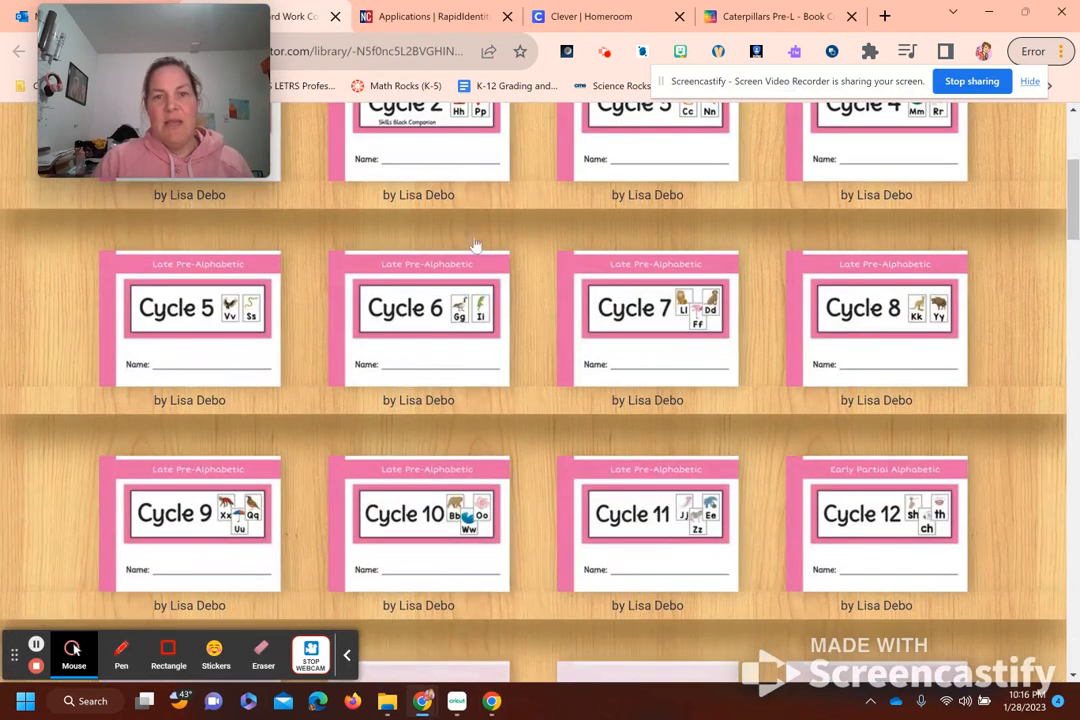
Remix the Early Partial Alphabetic Cycle 14 book from the Word Work Companion library into the Caterpillars Pre-L library.
left_click(778, 19)
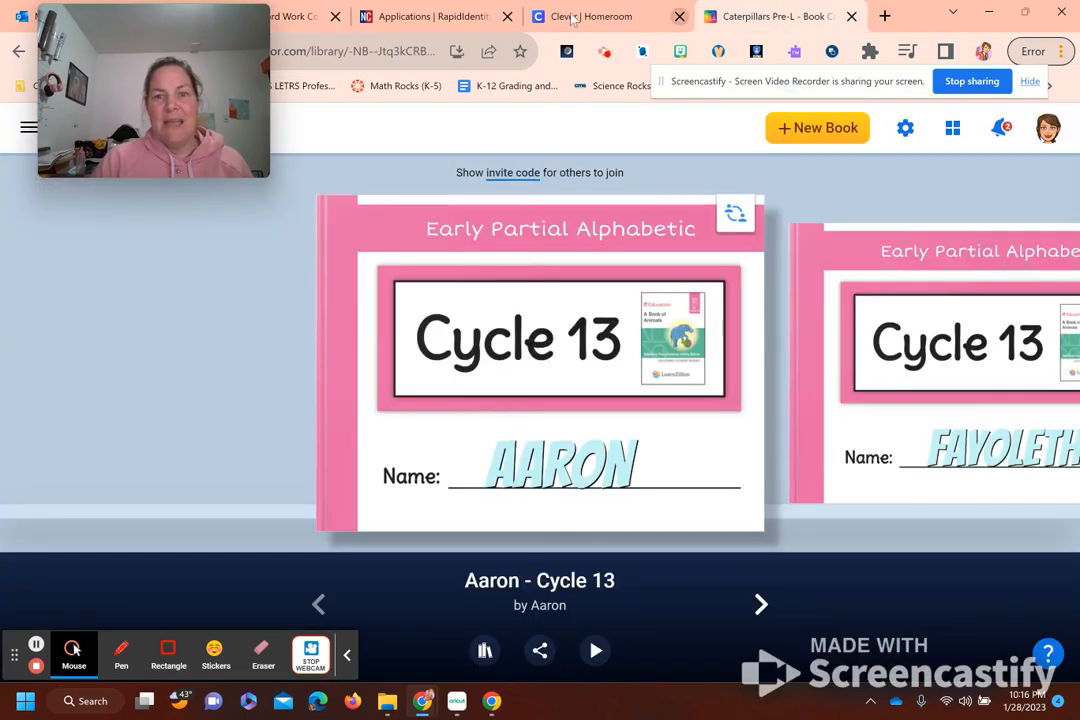
left_click(295, 16)
scroll(745, 407, "down", 2)
scroll(745, 407, "down", 2)
left_click(429, 432)
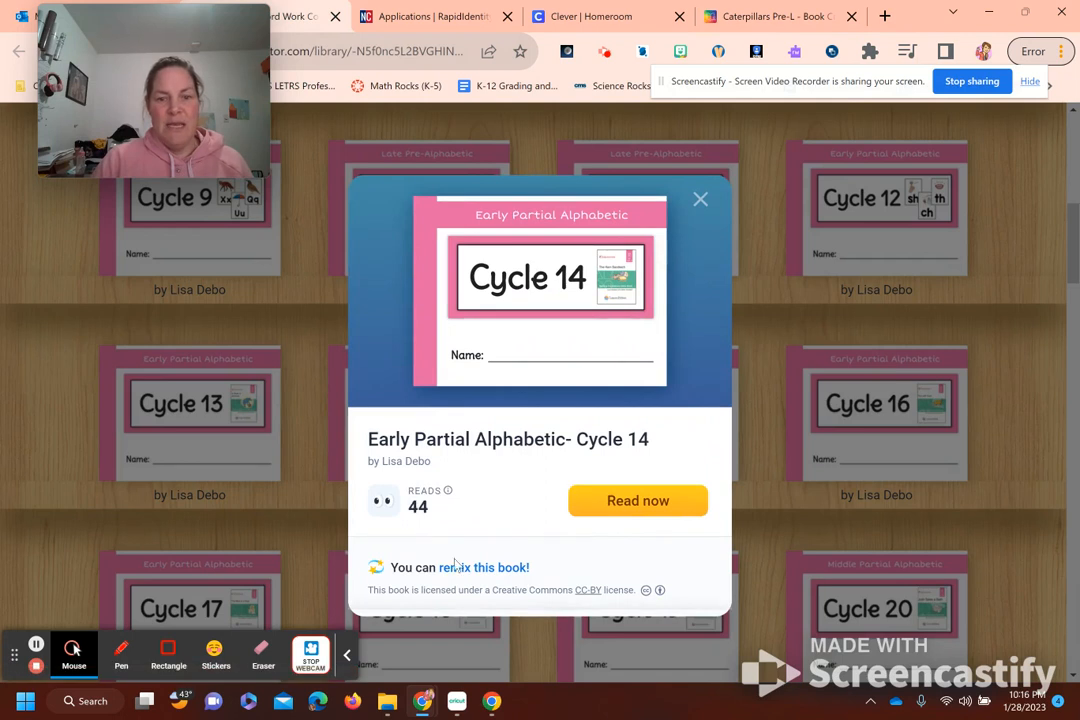
left_click(478, 568)
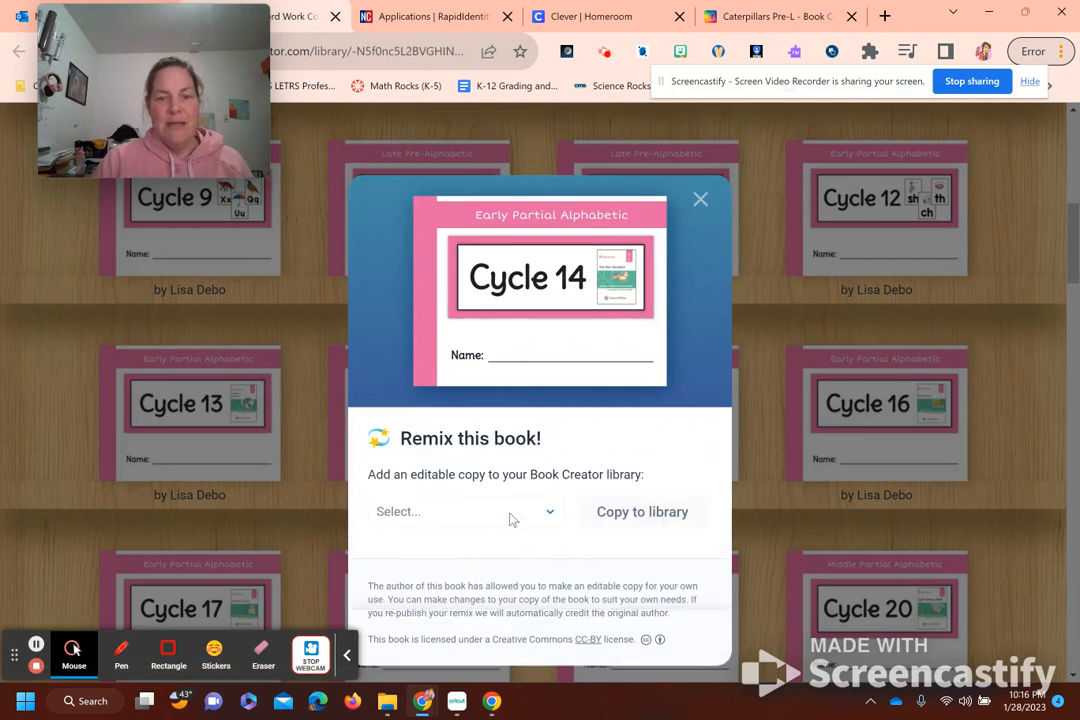
left_click(512, 516)
left_click(450, 584)
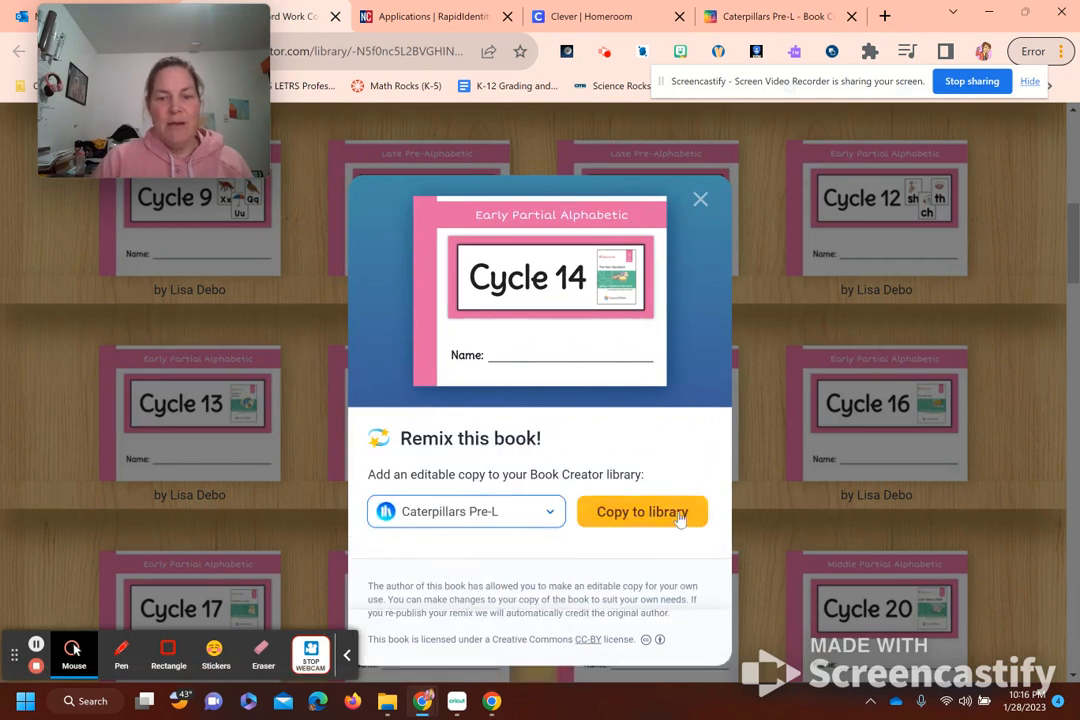
left_click(634, 513)
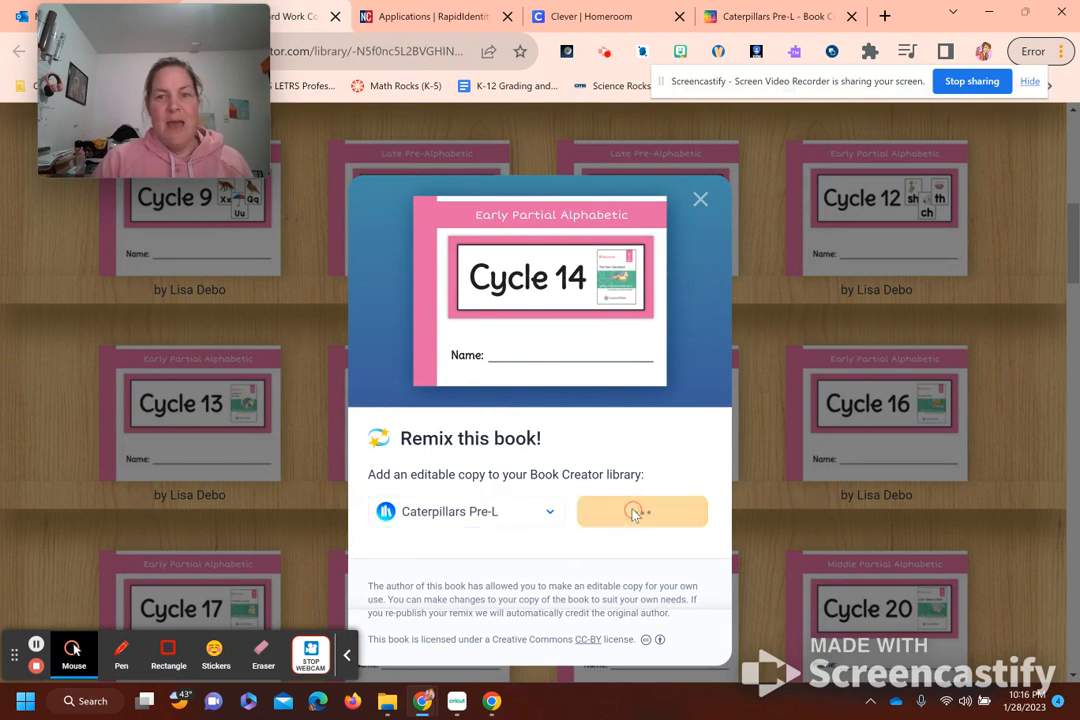
Return to the Caterpillars Pre-L library and reload it to load the remixed Cycle 14 book.
left_click(778, 24)
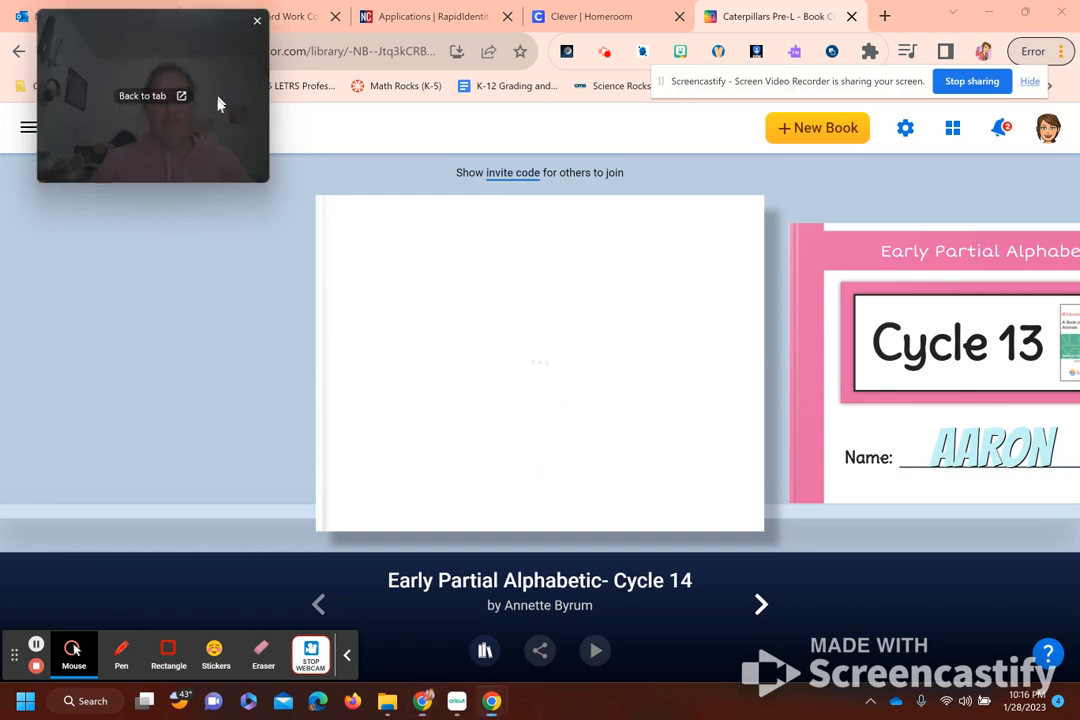
left_click_drag(217, 101, 205, 183)
left_click(94, 51)
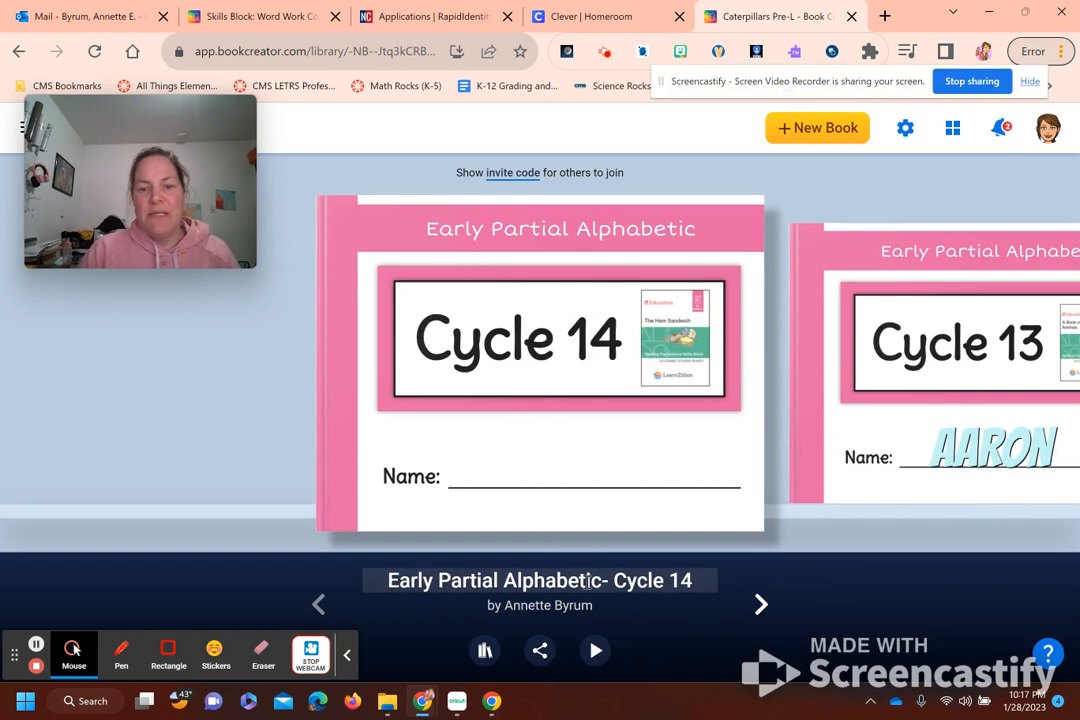
Make a copy of the Early Partial Alphabetic Cycle 14 book in the Caterpillars Pre-L library.
left_click_drag(601, 583, 212, 559)
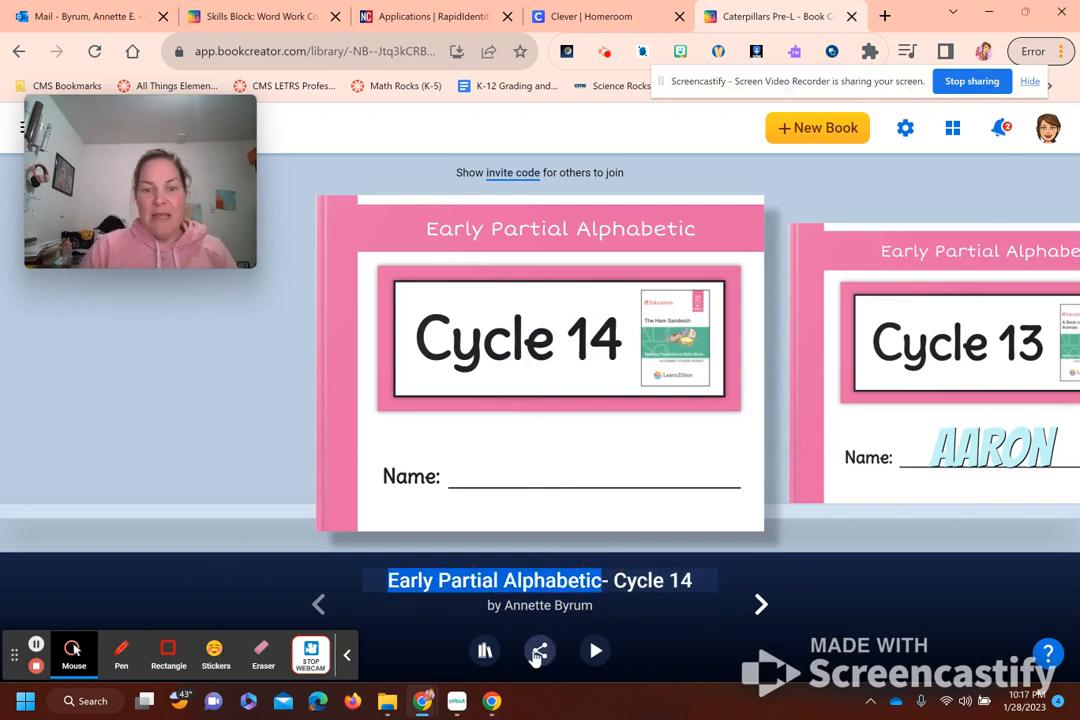
left_click(485, 652)
left_click(527, 535)
left_click(475, 499)
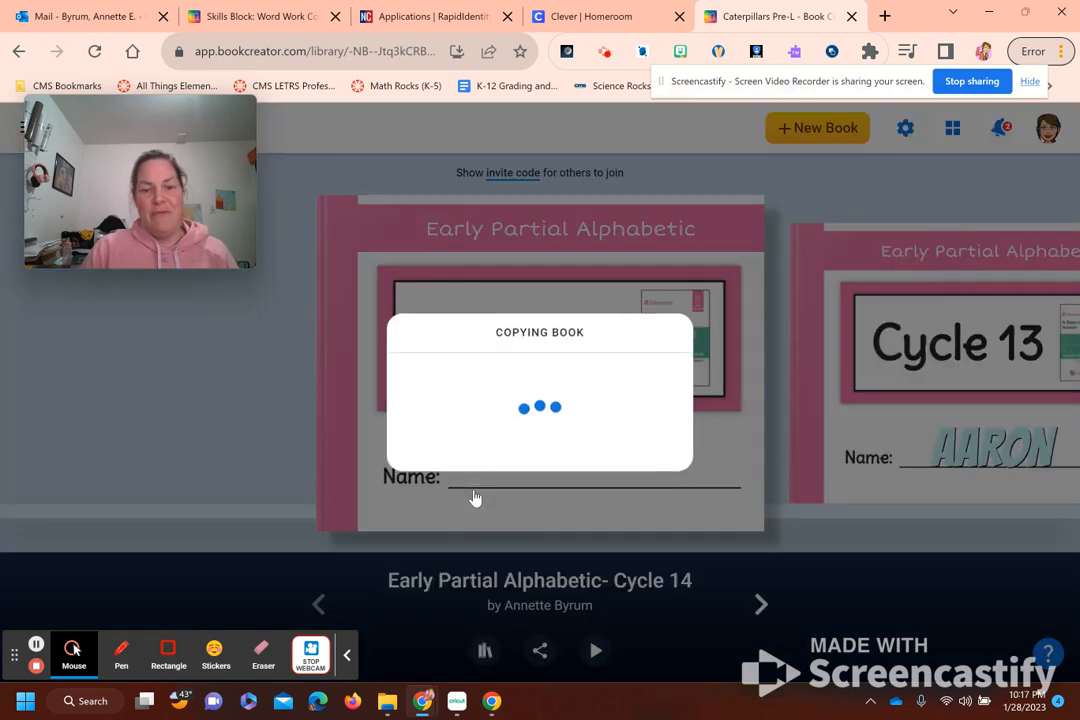